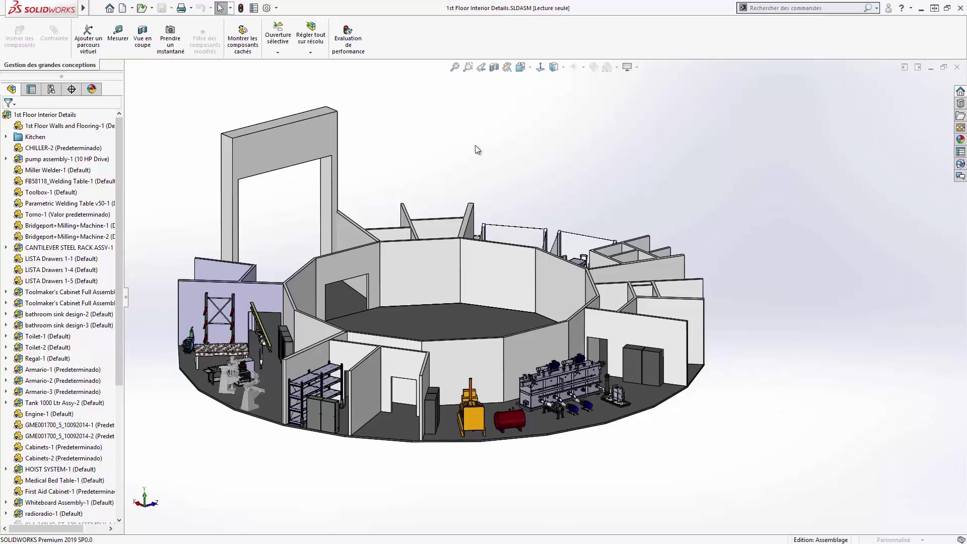
Step: Measure the distance between two opposite walls of the central ring, one with the doorway and one behind the chiller
click(124, 43)
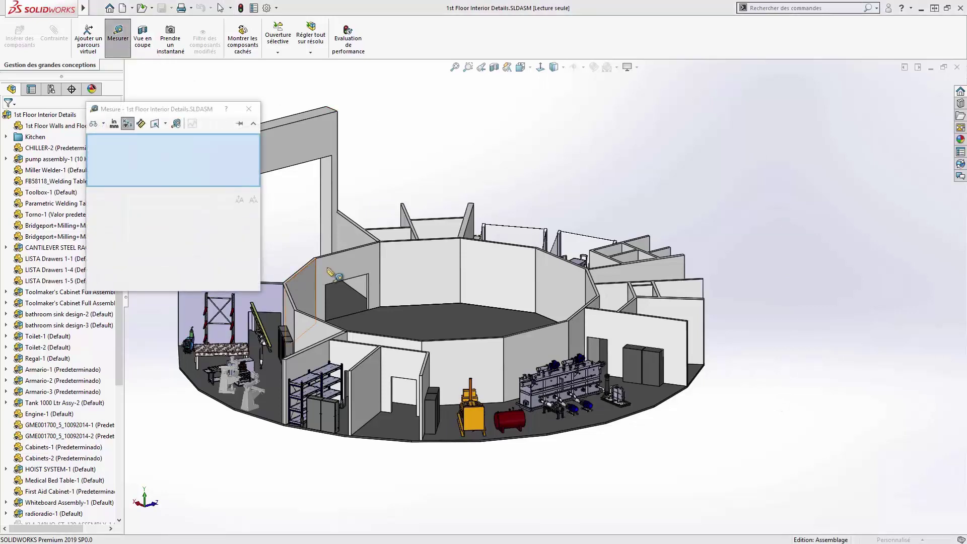
click(543, 351)
click(501, 143)
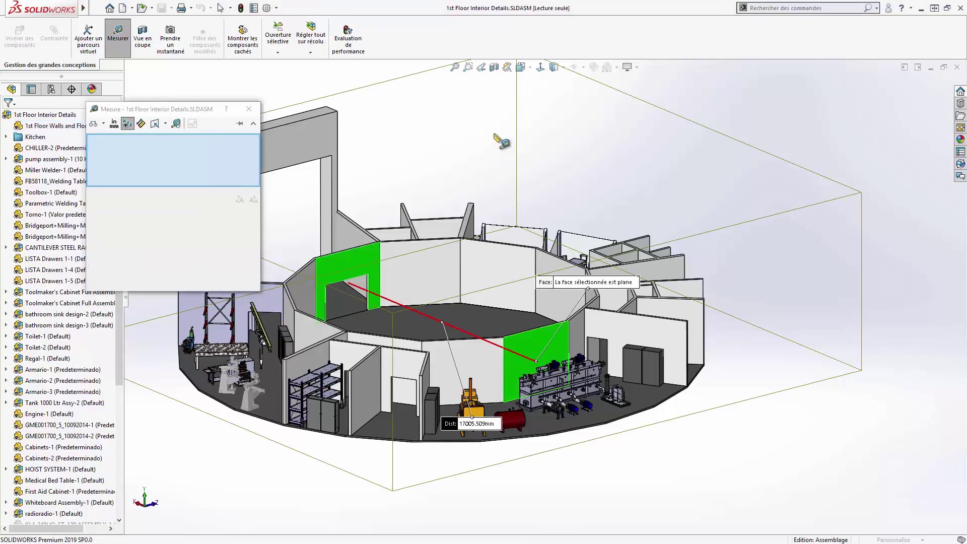
click(250, 109)
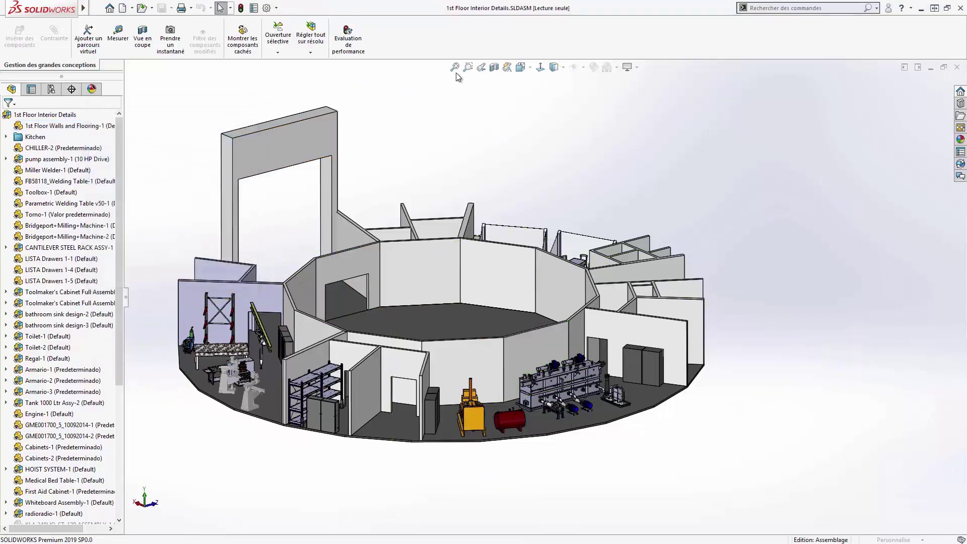
Step: Preview offset section cuts of the floor along the XY plane and the XZ plane, and discard the section view
click(493, 67)
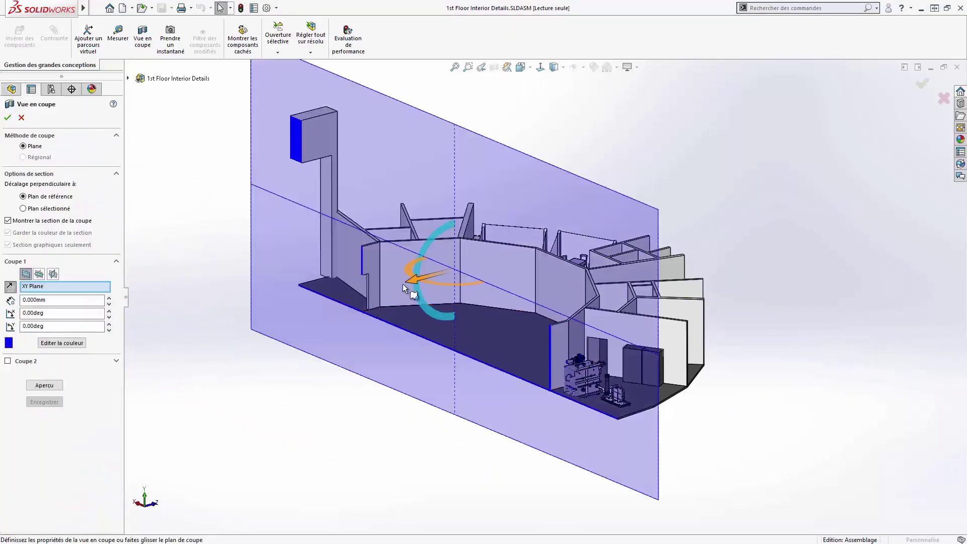
drag(483, 267, 282, 342)
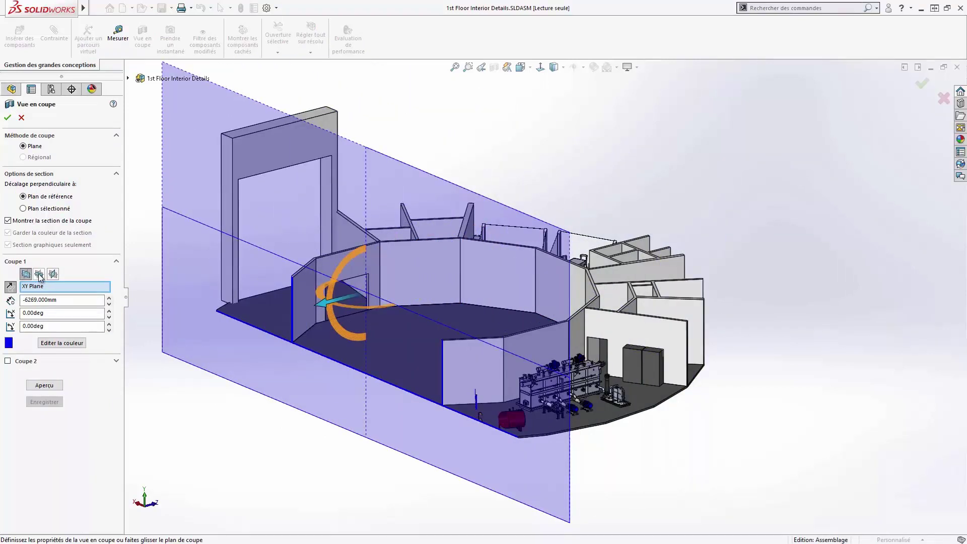
click(39, 275)
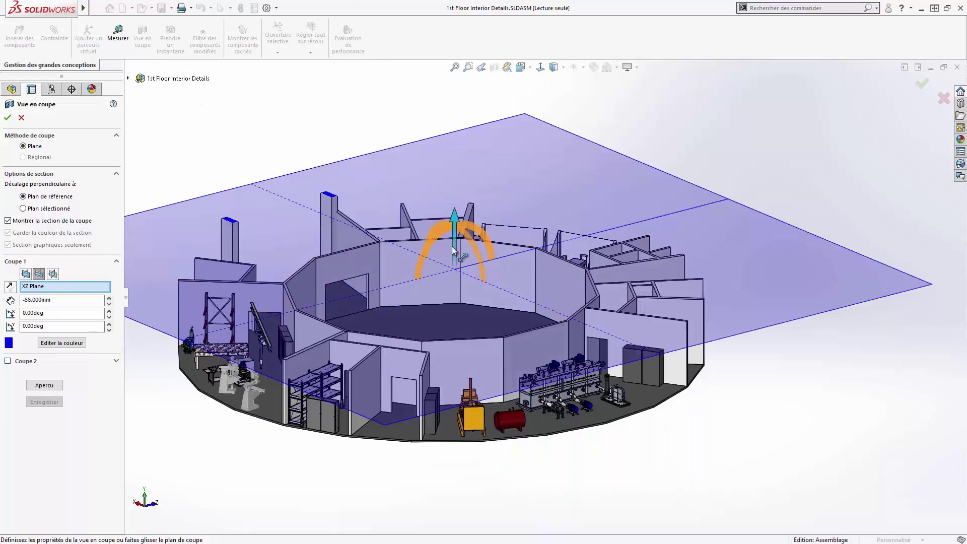
drag(454, 251, 455, 293)
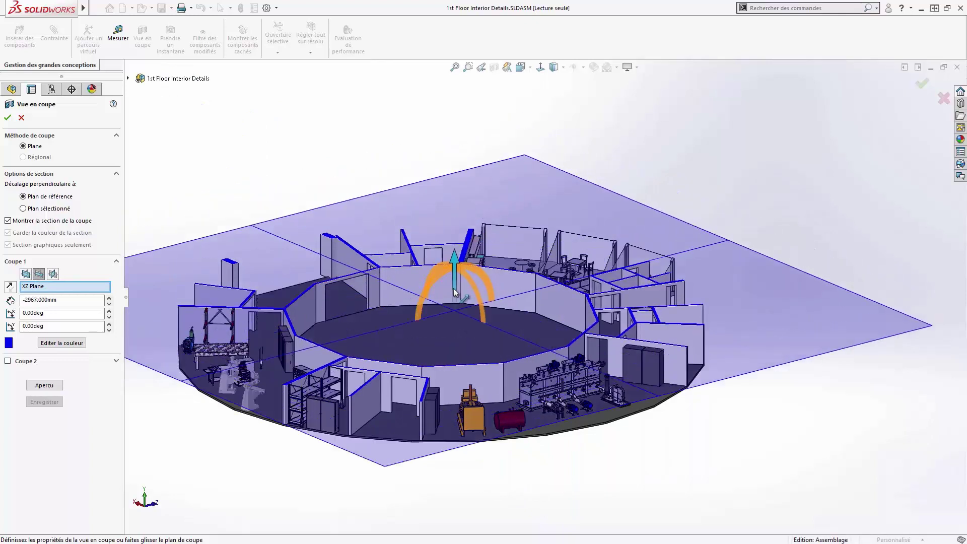
click(22, 118)
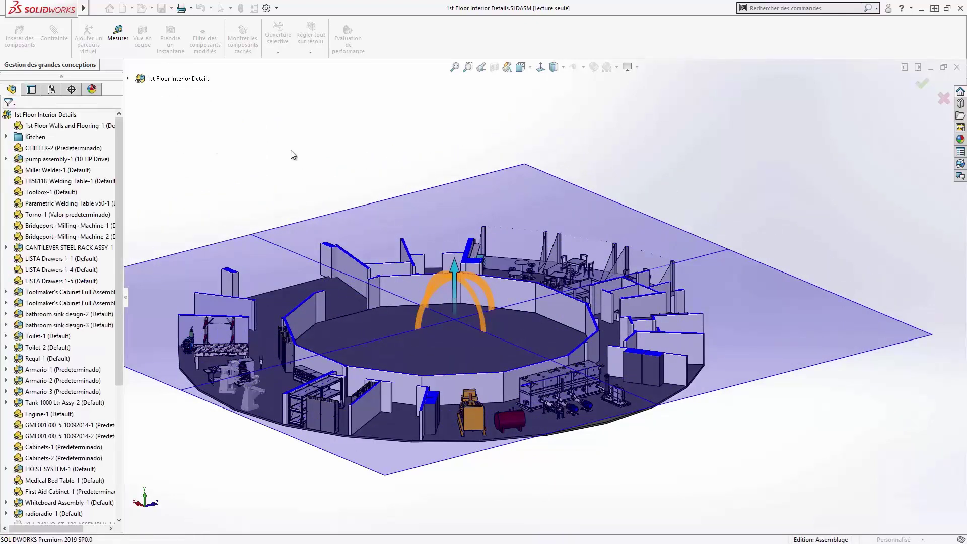
Step: Hide the yellow engine and the red 1000-litre tank beside the chiller
scroll(491, 425, down, 5)
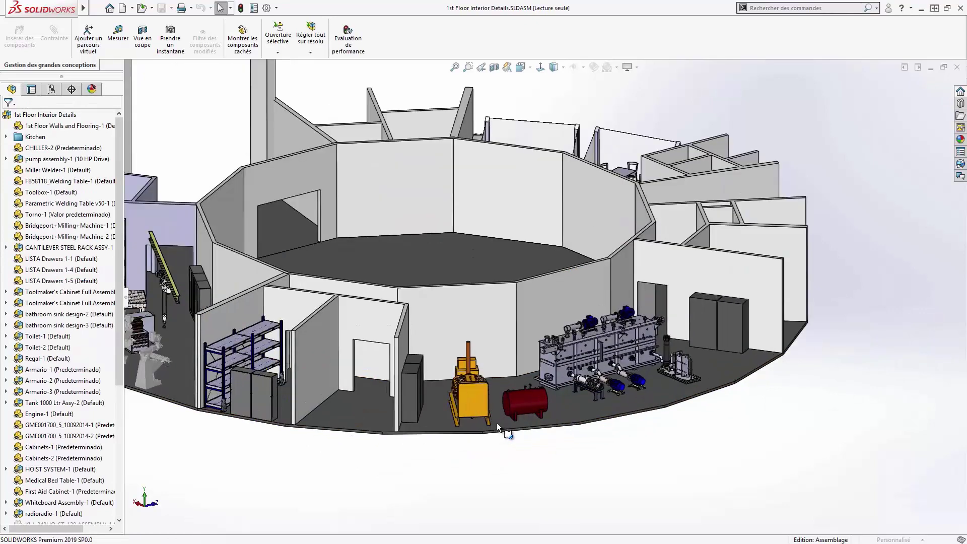
drag(430, 298, 566, 449)
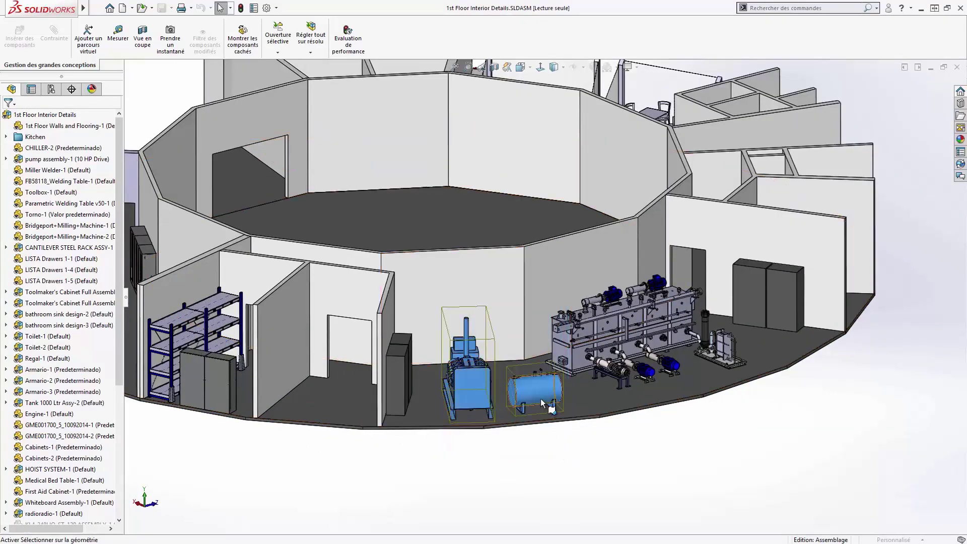
right_click(550, 396)
click(577, 367)
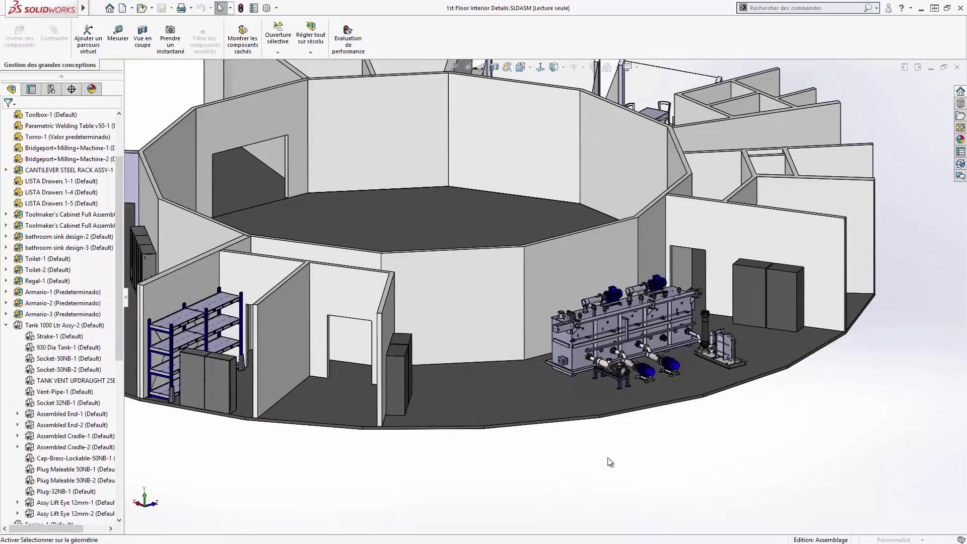
Step: Switch the top-level 1st Floor Interior Details assembly from large design review to edit mode
drag(119, 238, 119, 197)
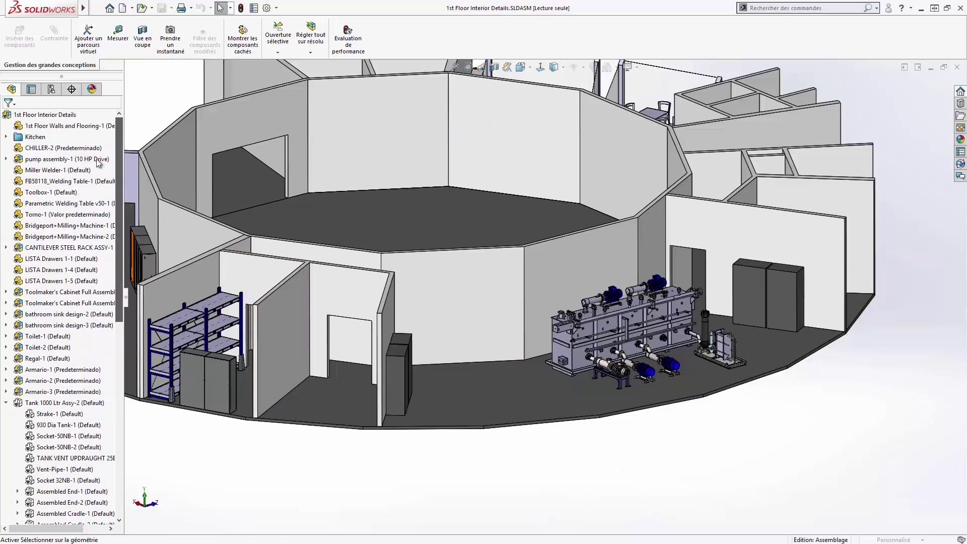
click(21, 115)
right_click(34, 116)
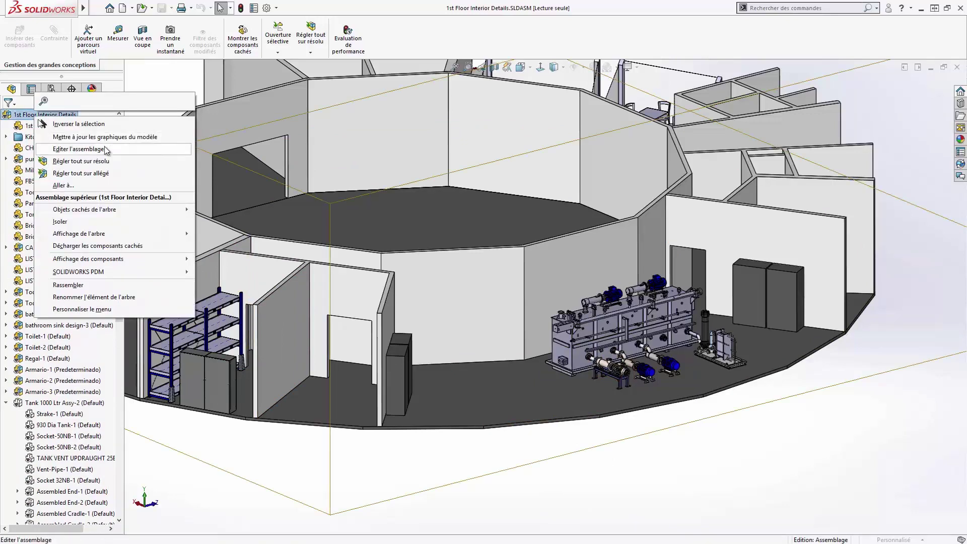
click(99, 149)
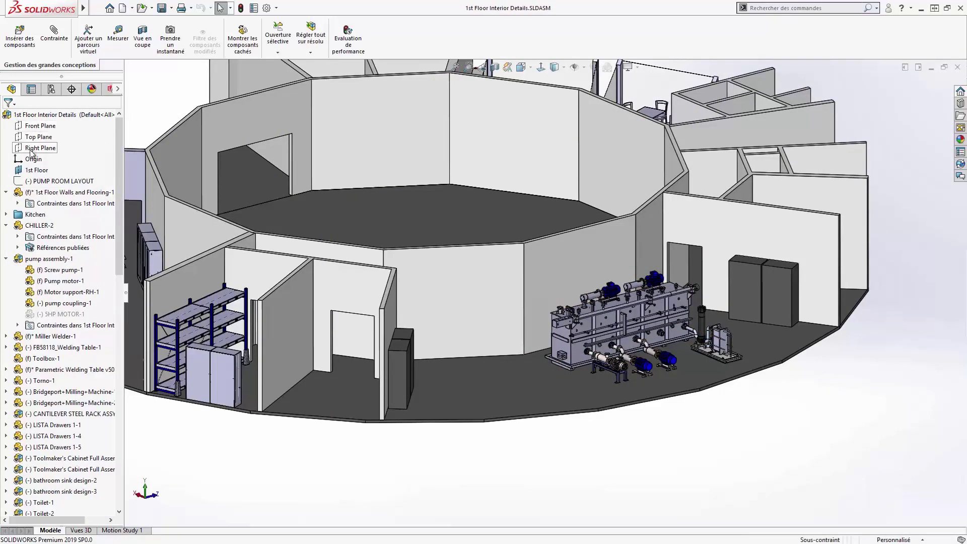
Step: Show the PUMP ROOM LAYOUT sketch and expand the mates of the CHILLER-2 component for viewing
click(50, 181)
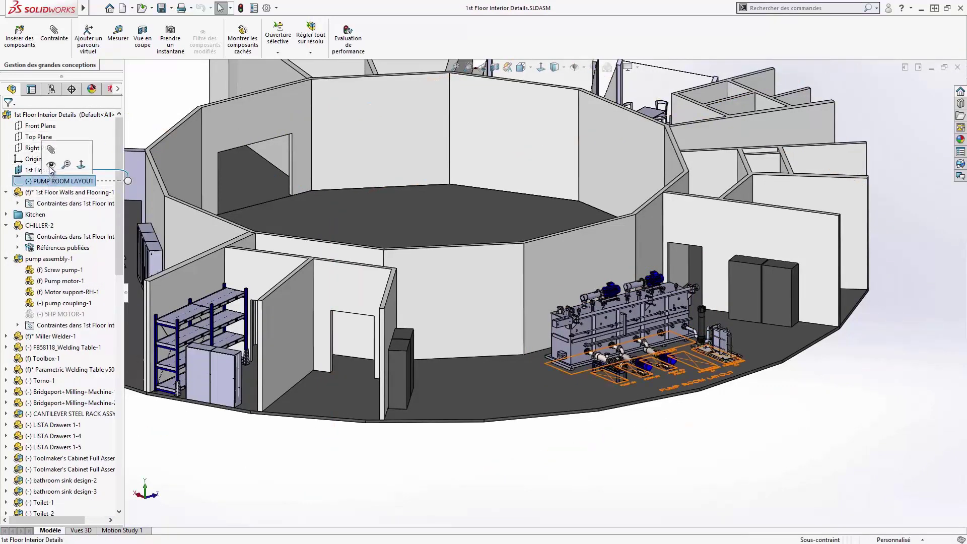
click(51, 166)
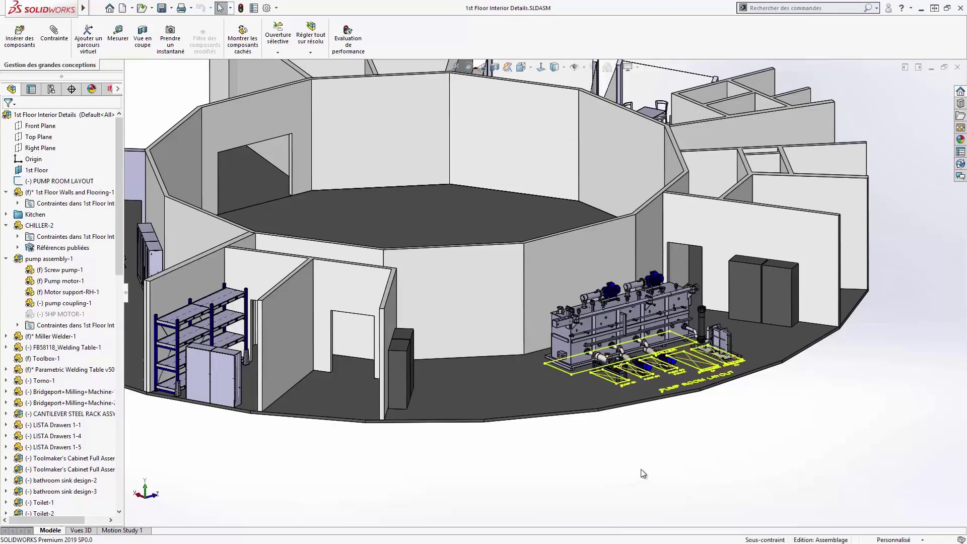
click(18, 236)
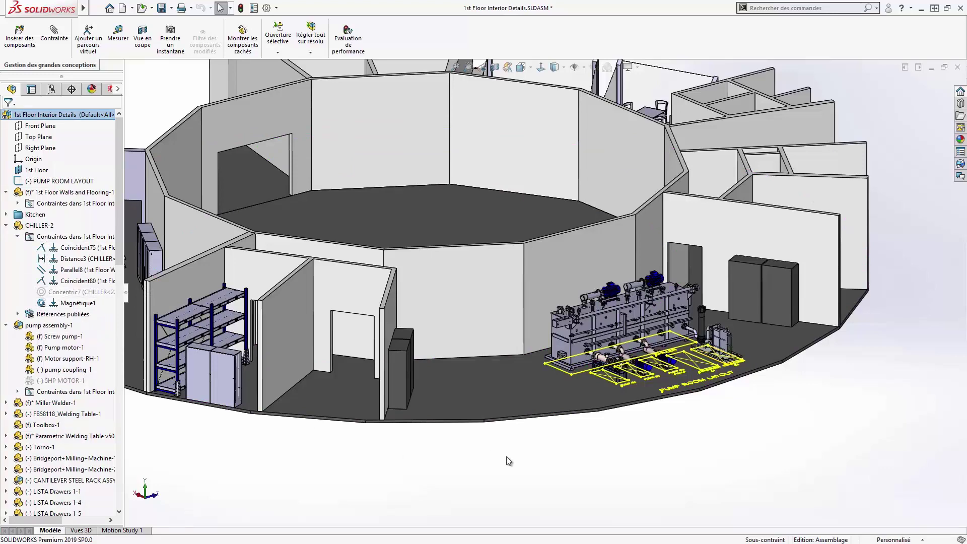
Step: Delete the two blue-motor pumps at PUMP-B2 and PUMP-B3 and the PUMP-B3 pipe spool, together with all their dependent mates
scroll(699, 365, down, 8)
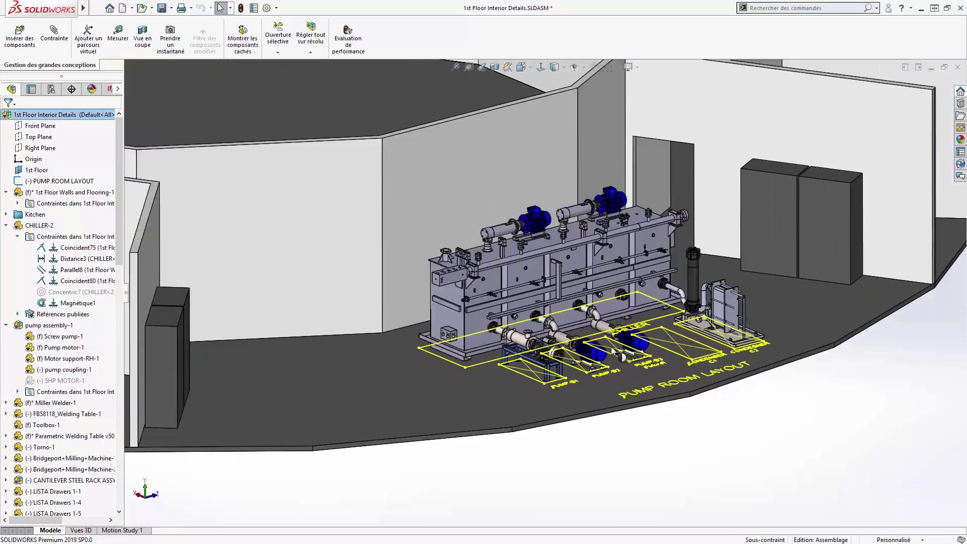
scroll(610, 355, down, 5)
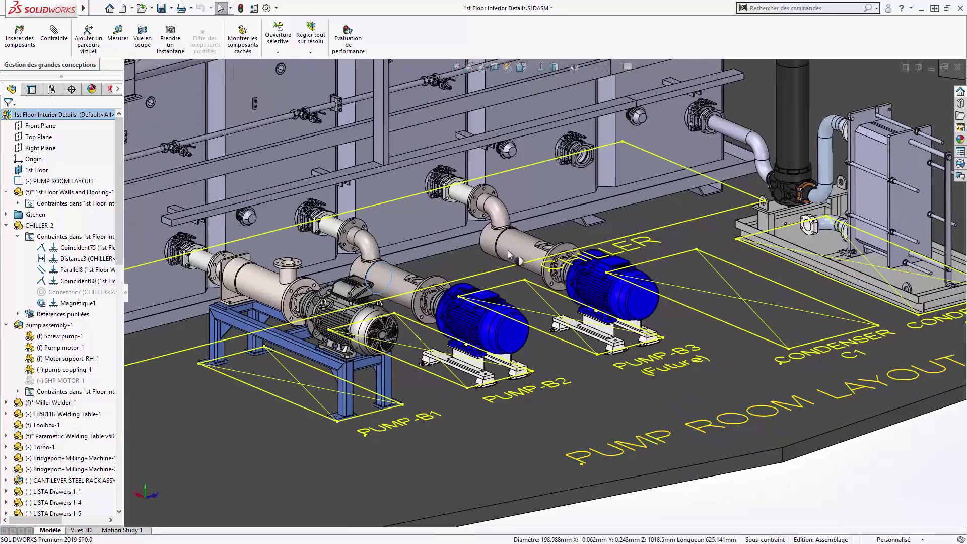
click(469, 213)
ctrl+click(466, 200)
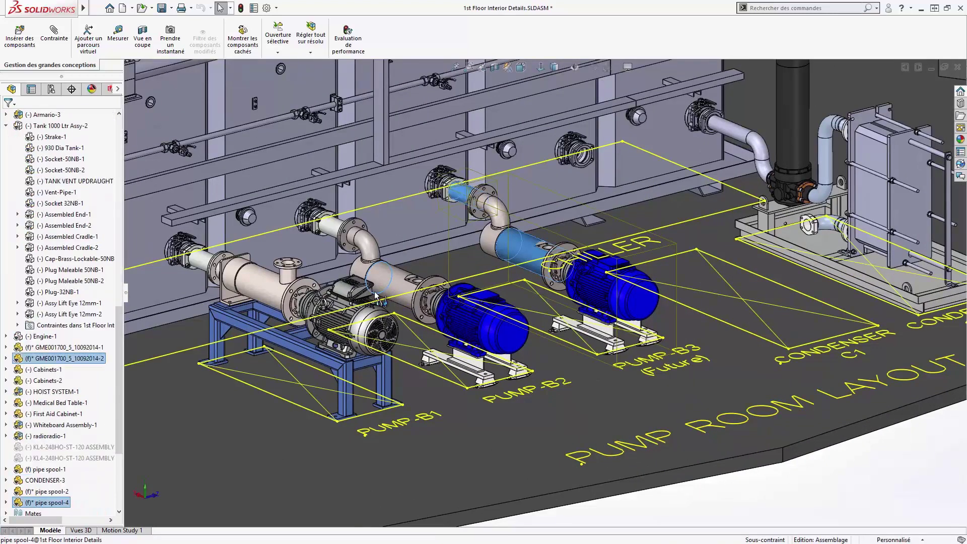
ctrl+click(398, 281)
right_click(401, 282)
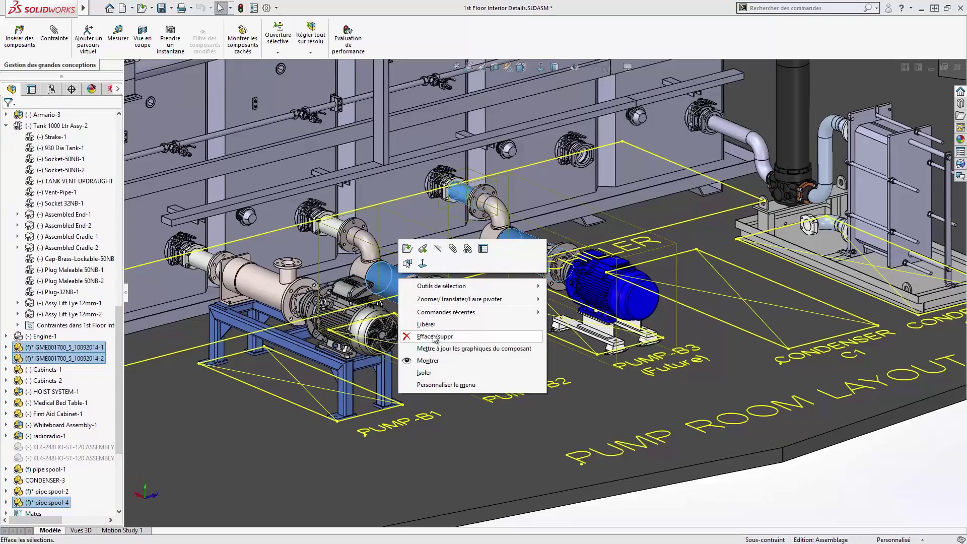
click(434, 336)
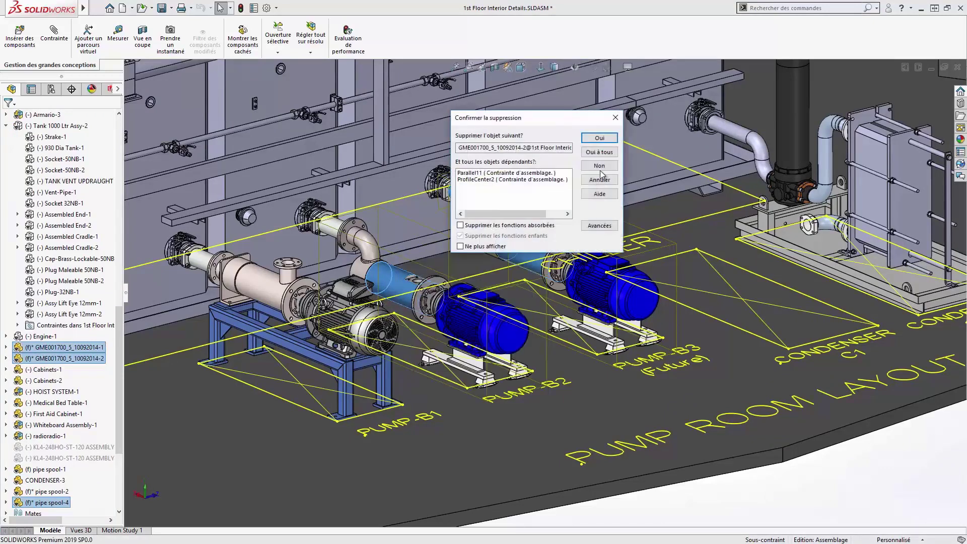
click(600, 152)
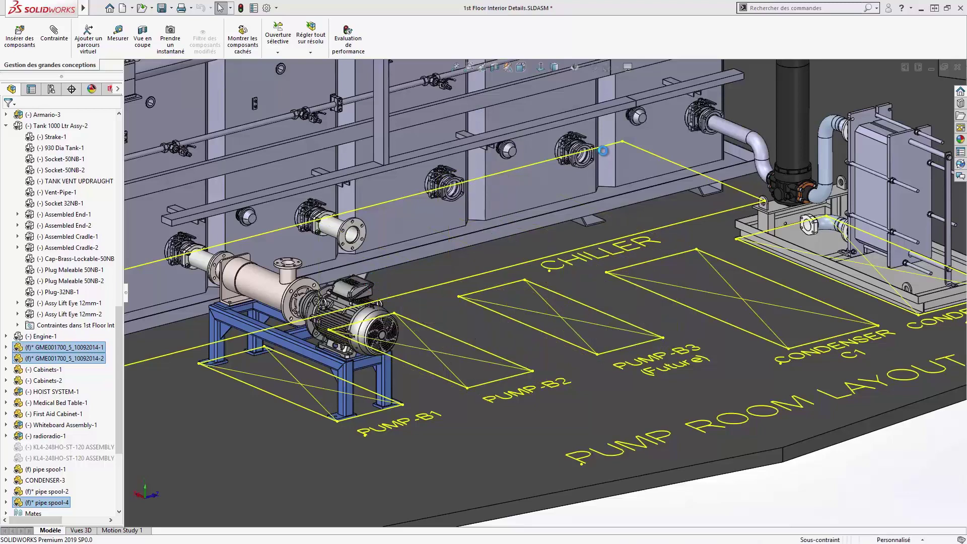
Step: Insert pump assembly.sldasm in its 10 HP Drive configuration, rotated 90 degrees about Y, and place it near the PUMP-B2 outline
click(578, 177)
click(607, 188)
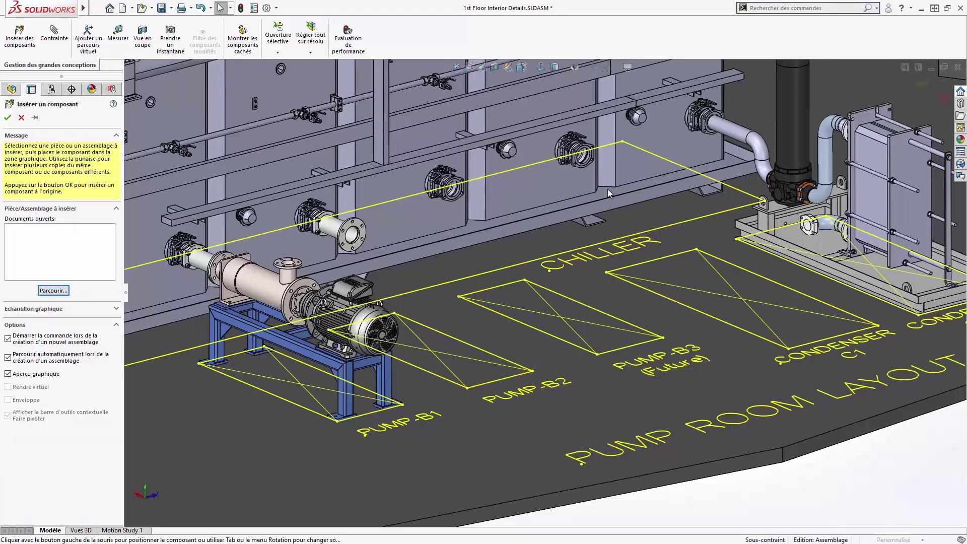
click(189, 112)
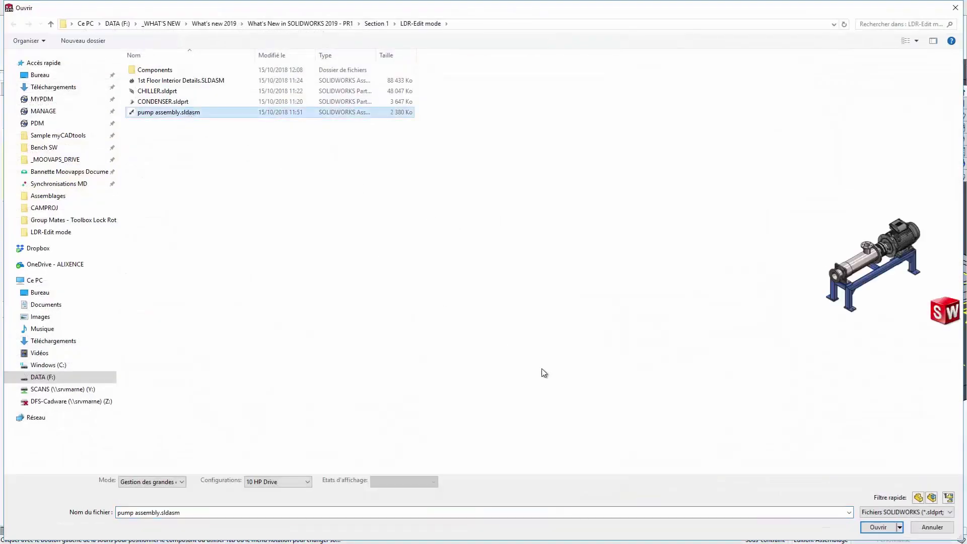
click(863, 527)
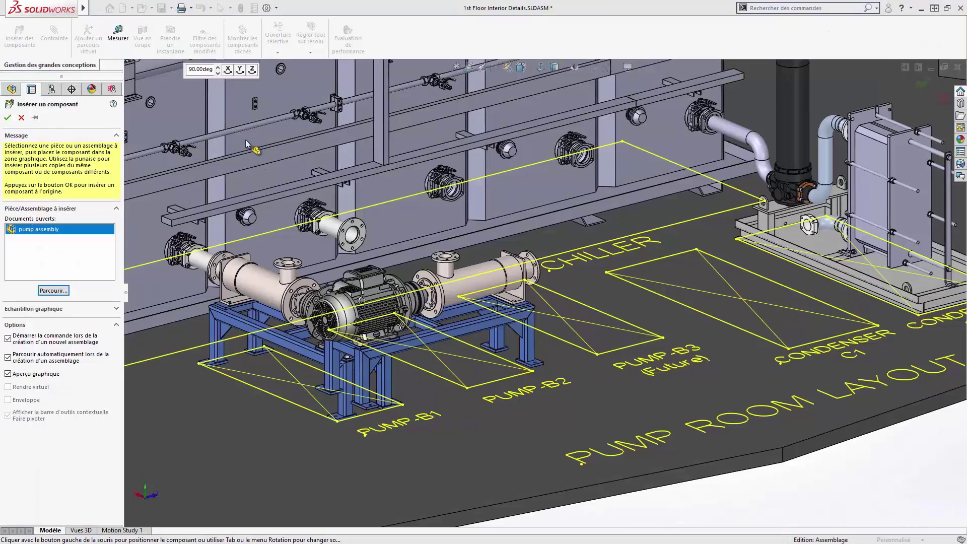
click(240, 70)
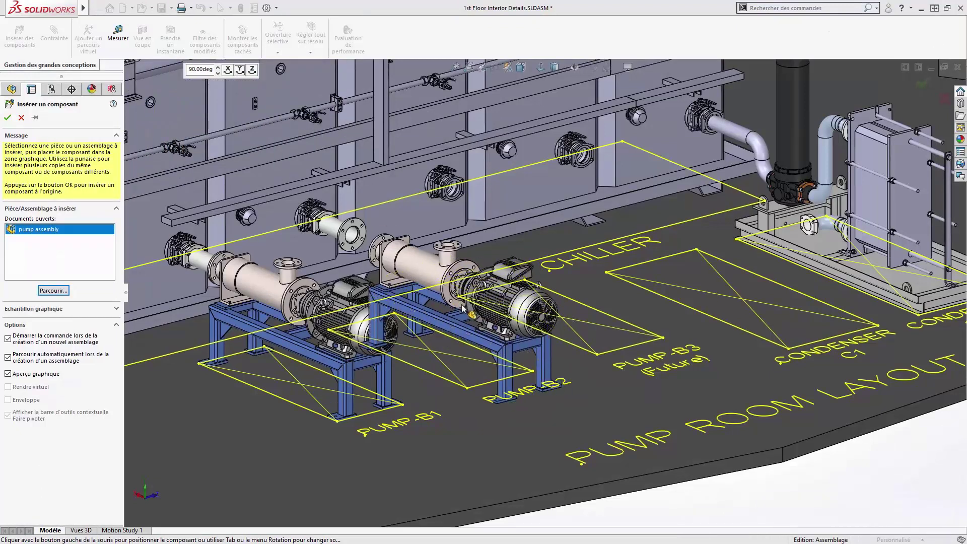
click(463, 305)
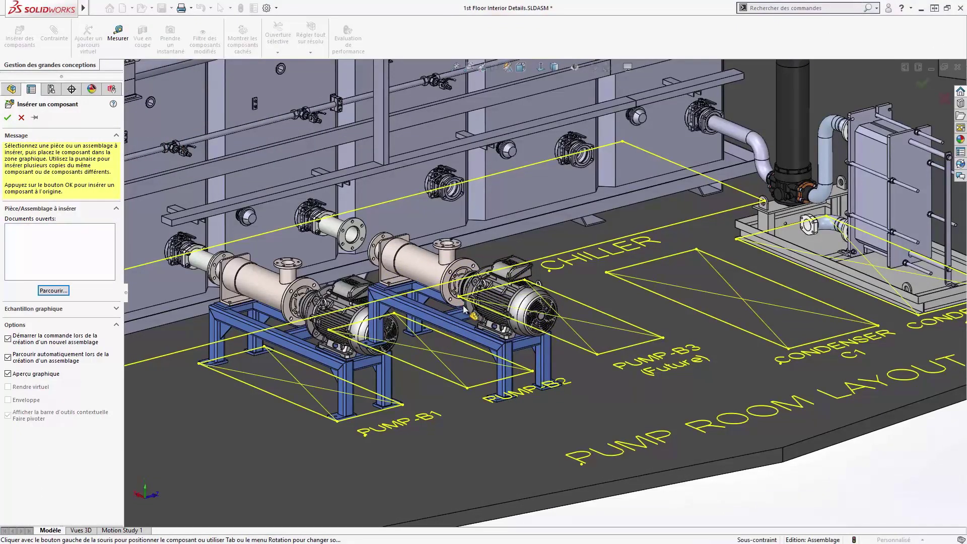
Step: Add a concentric mate between the new pump's cylindrical body and the pipe spool at the PUMP-B2 position
click(417, 263)
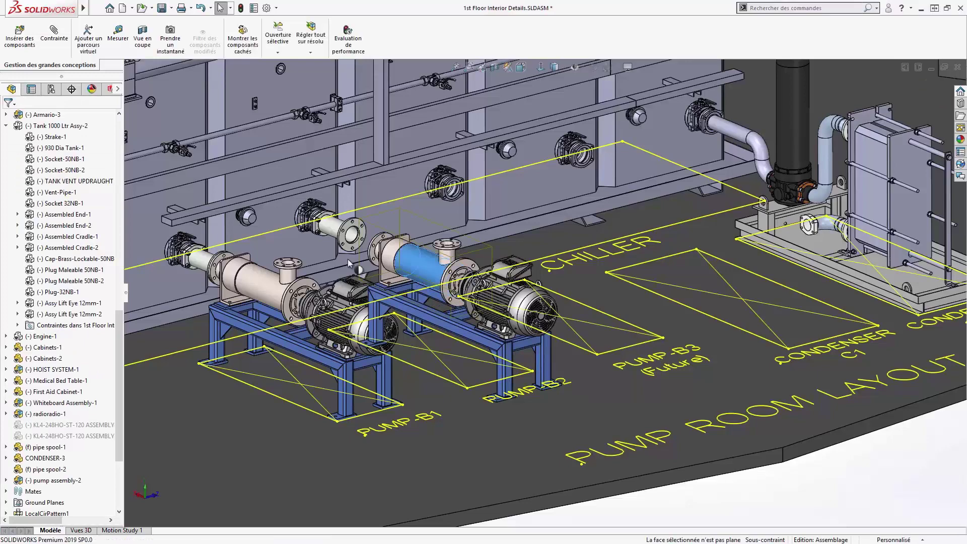
ctrl+click(337, 228)
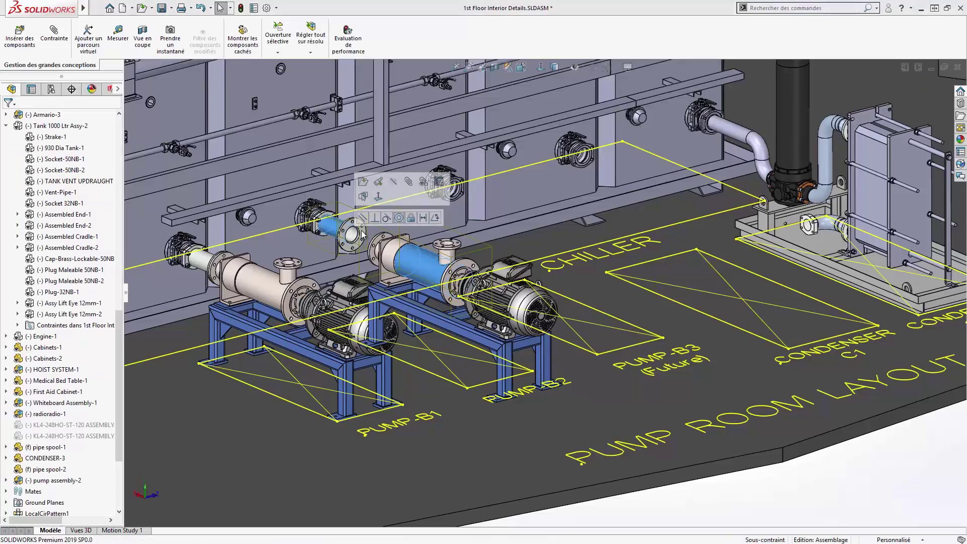
click(399, 218)
Step: Add a coincident mate between the circular edge of the new pump's inlet flange and the pipe spool's flange face
scroll(471, 276, down, 2)
scroll(471, 276, down, 3)
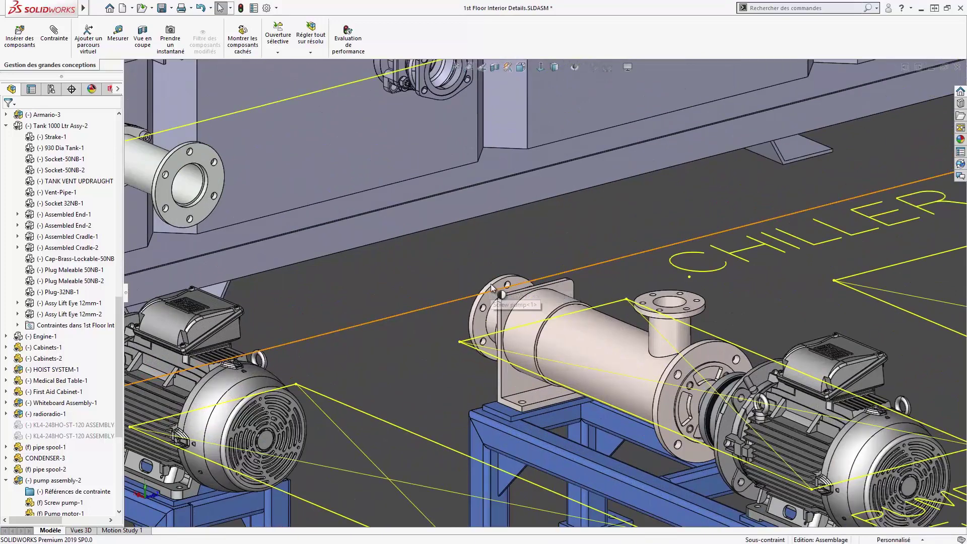
click(495, 283)
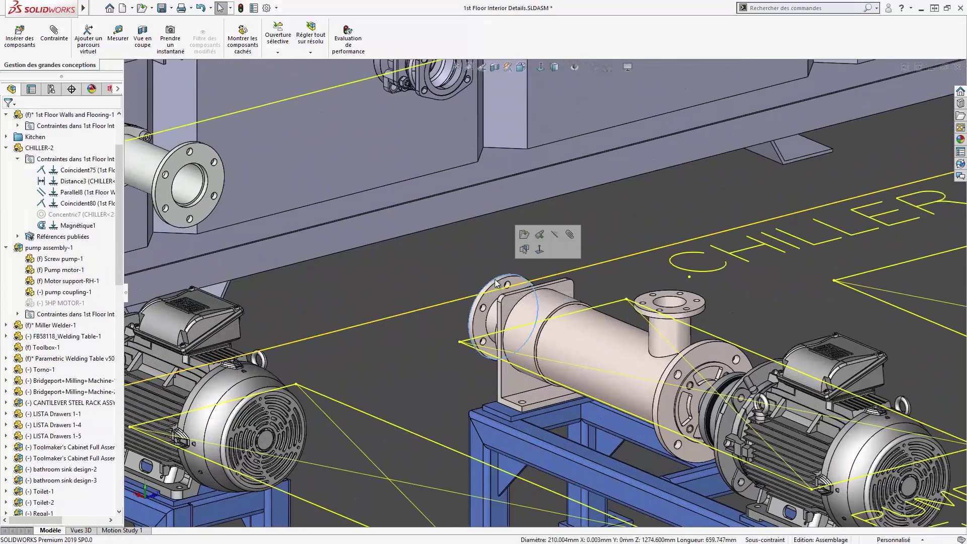
ctrl+click(200, 155)
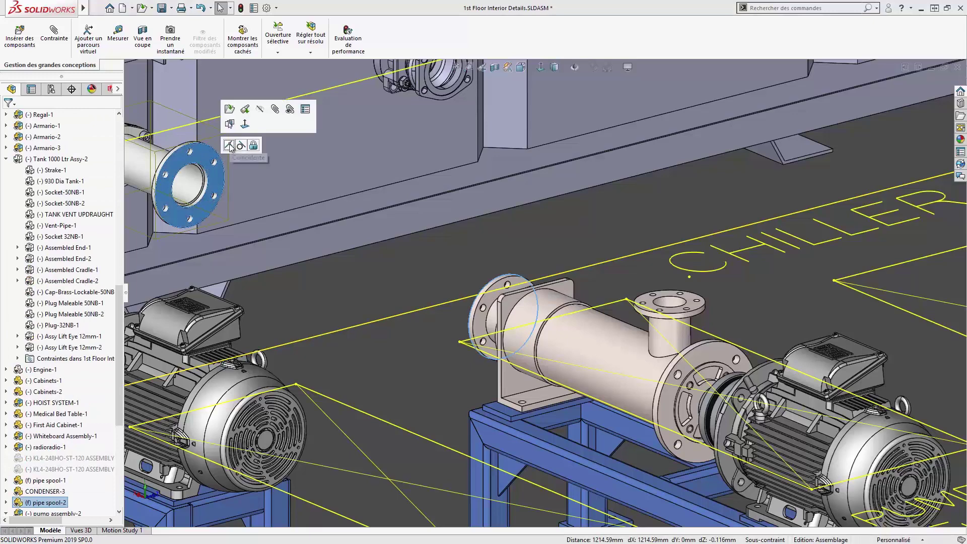
click(229, 146)
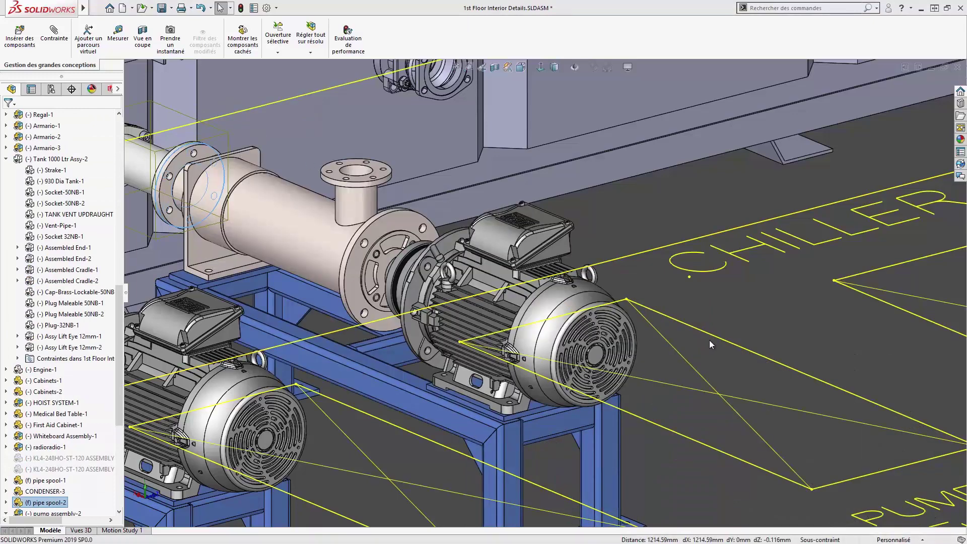
scroll(766, 393, up, 1)
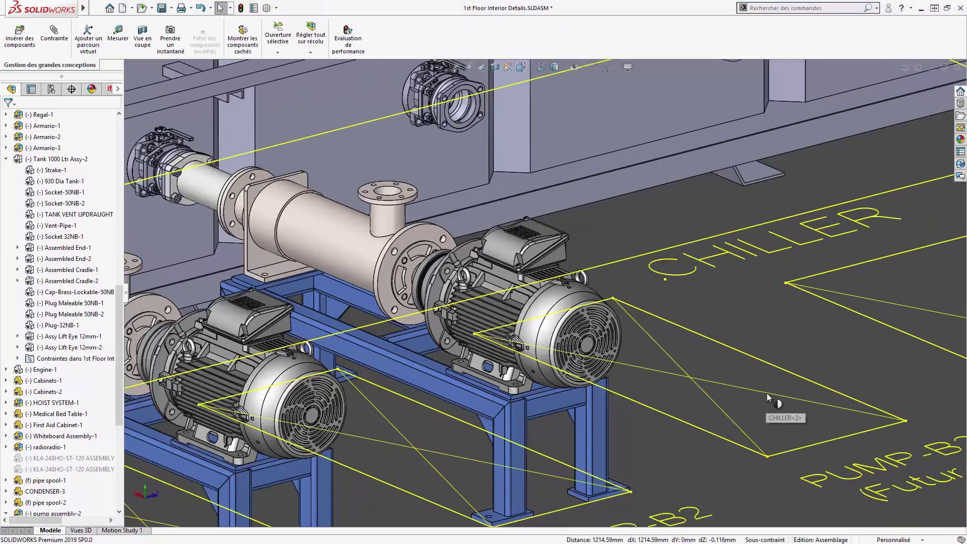
Step: Insert CONDENSER.sldprt and place it on the CONDENSER C1 outline, connecting its pipe to the chiller's free flanged port
scroll(767, 395, up, 4)
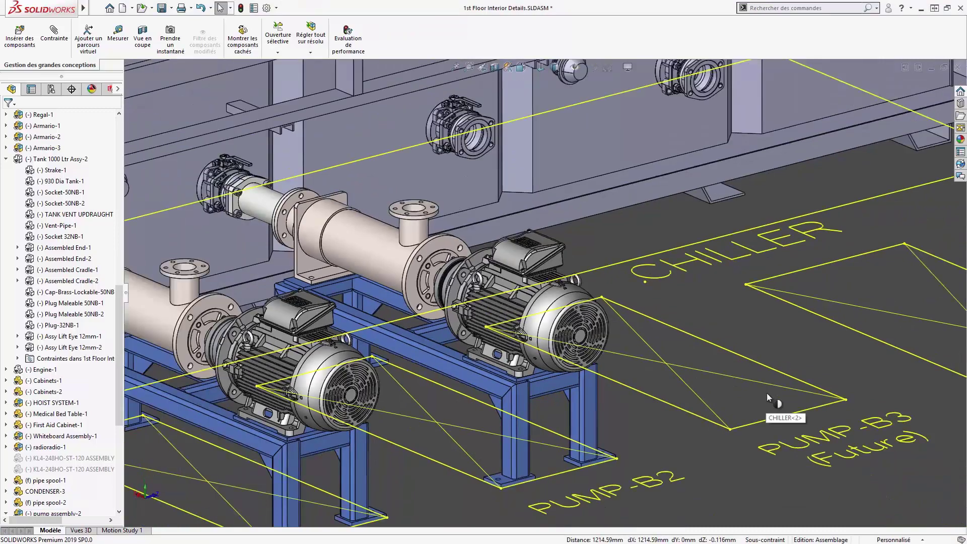
click(624, 305)
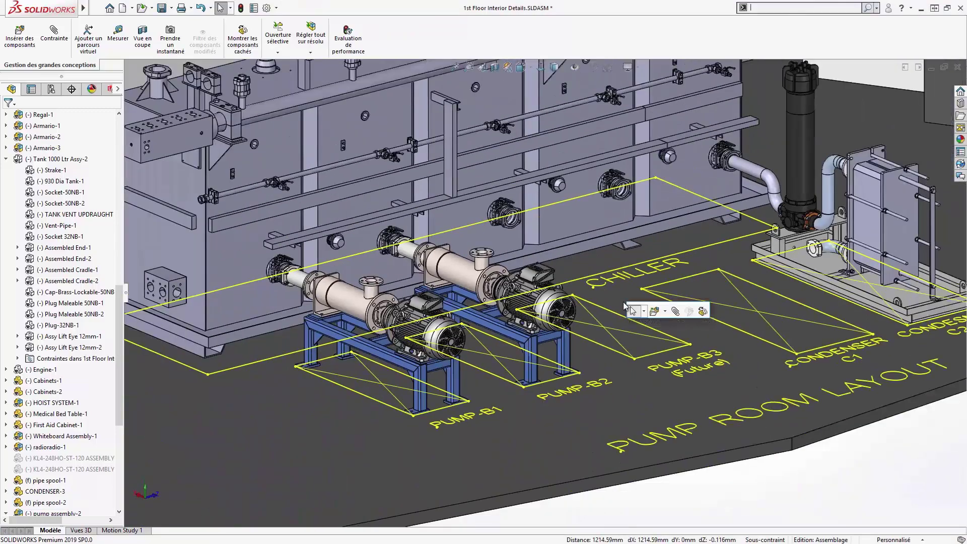
click(655, 312)
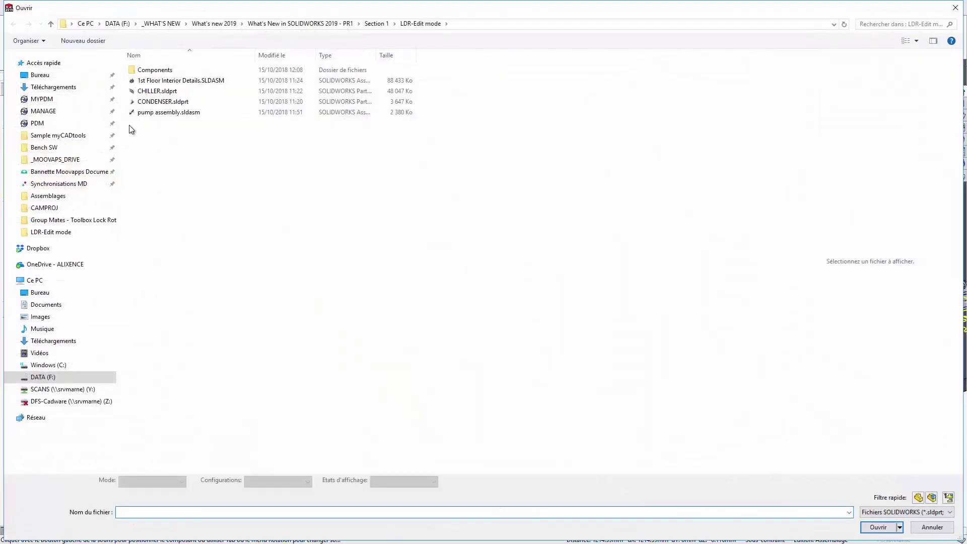
click(162, 102)
click(893, 528)
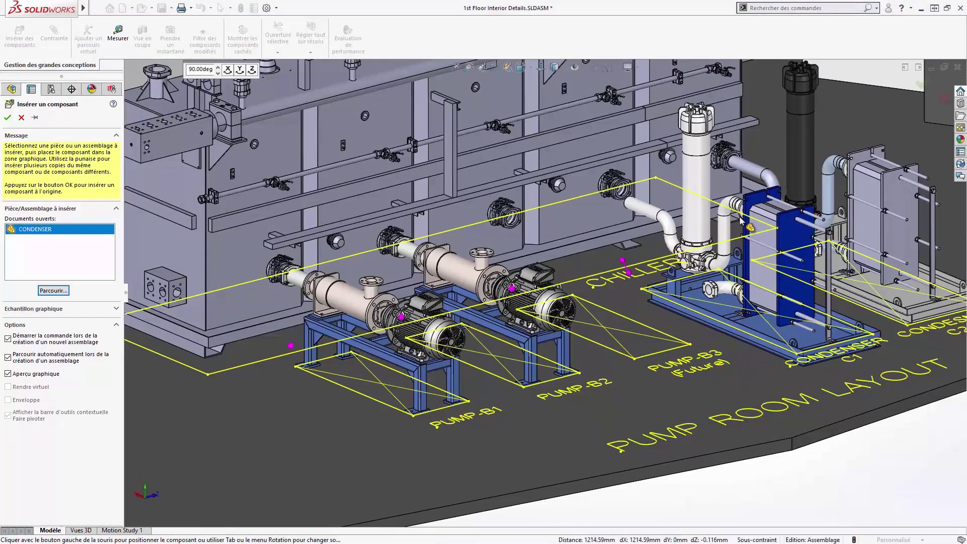
click(740, 218)
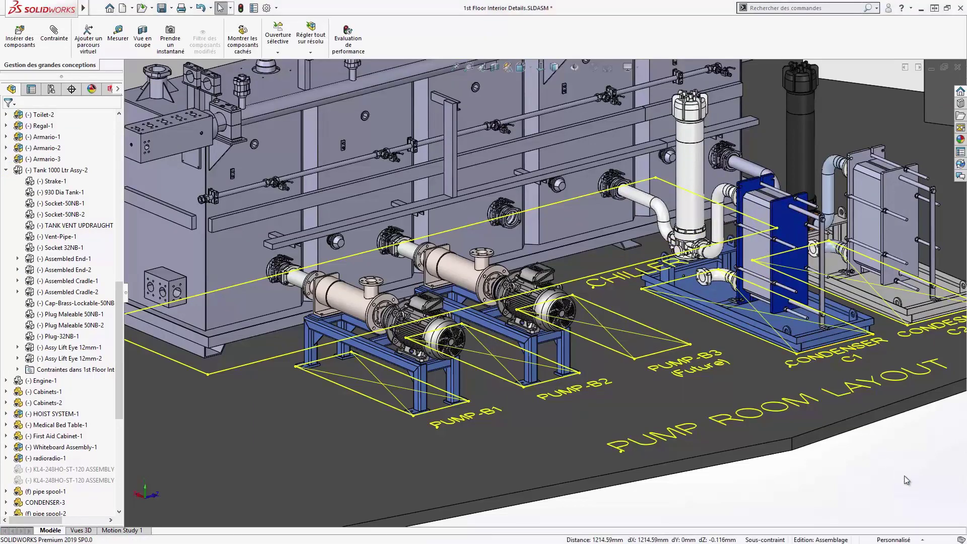
Step: Switch the pump assembly at the PUMP-B1 position to the 6 HP Drive configuration
click(459, 341)
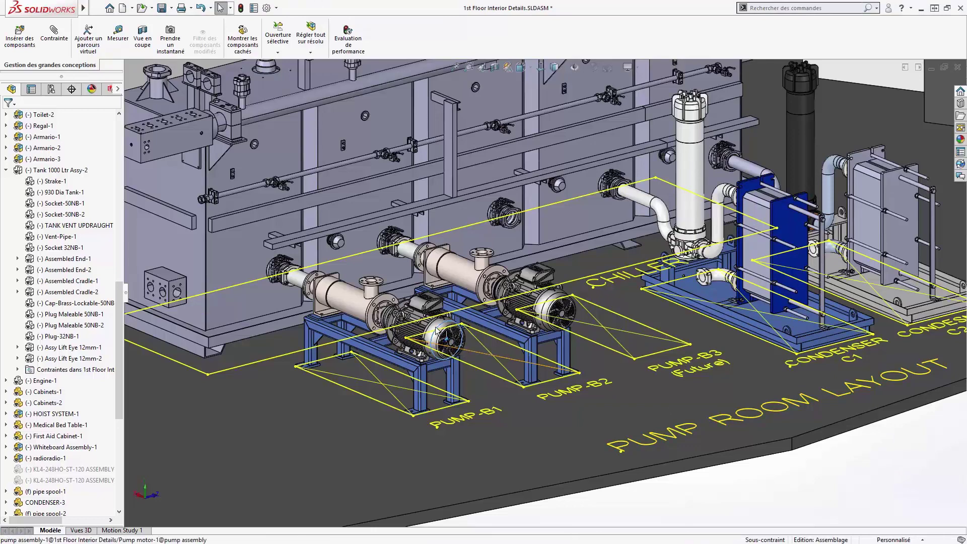
click(356, 299)
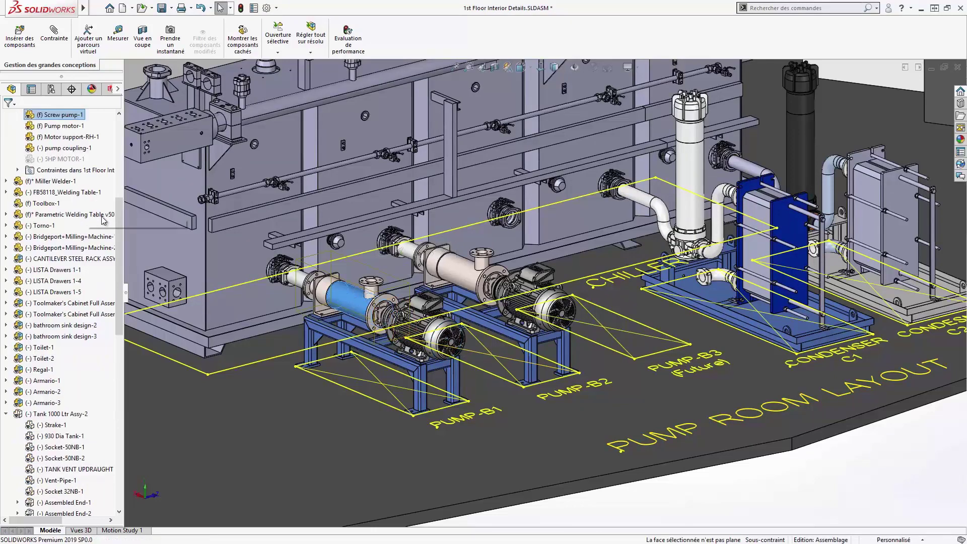
click(49, 192)
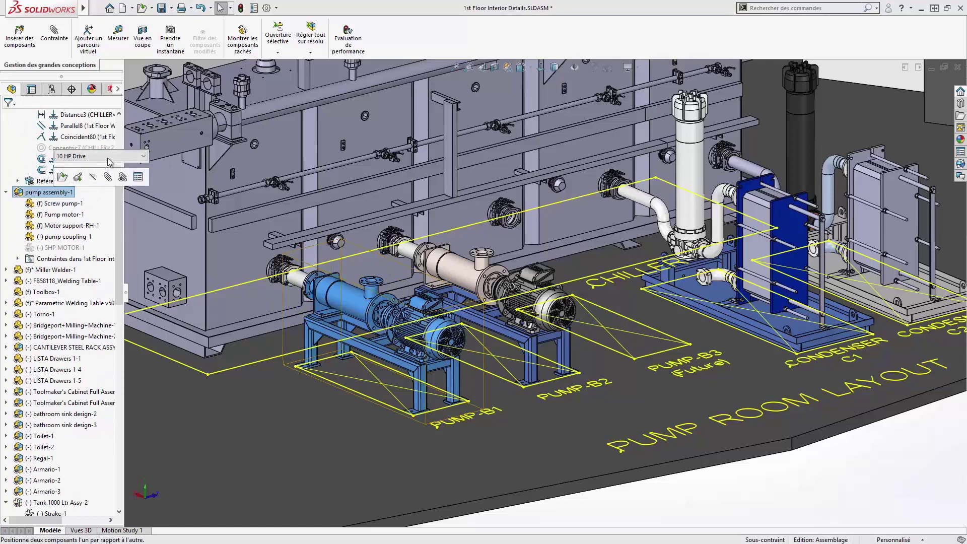
click(107, 157)
click(69, 171)
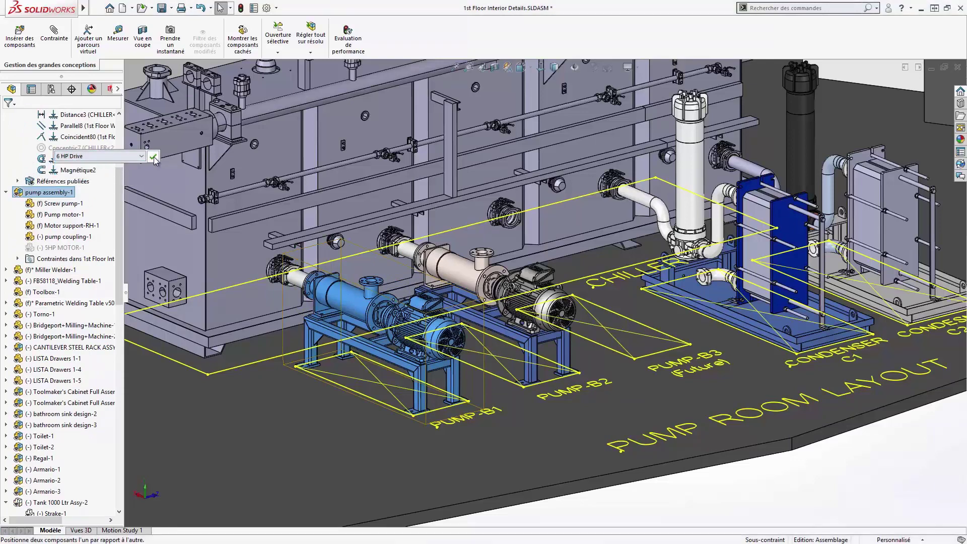
click(153, 156)
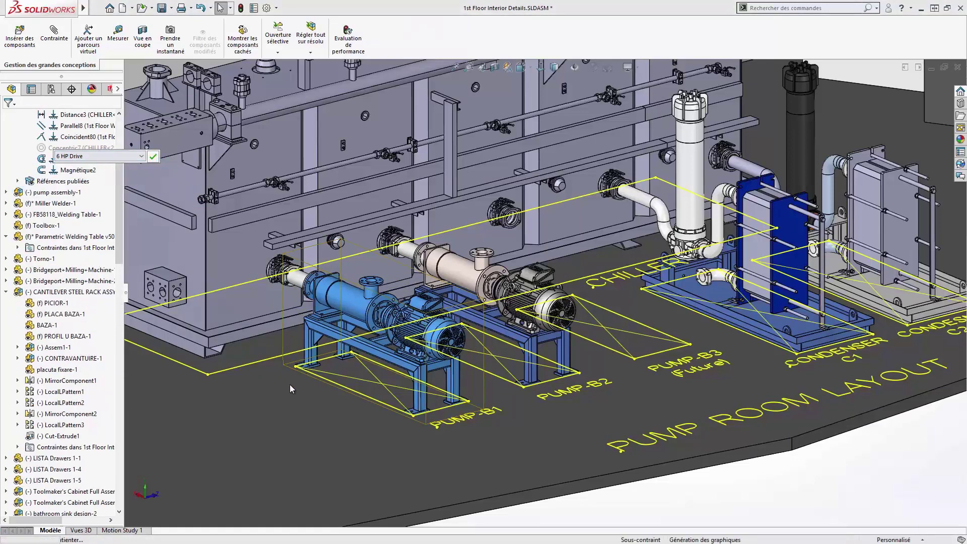
click(311, 398)
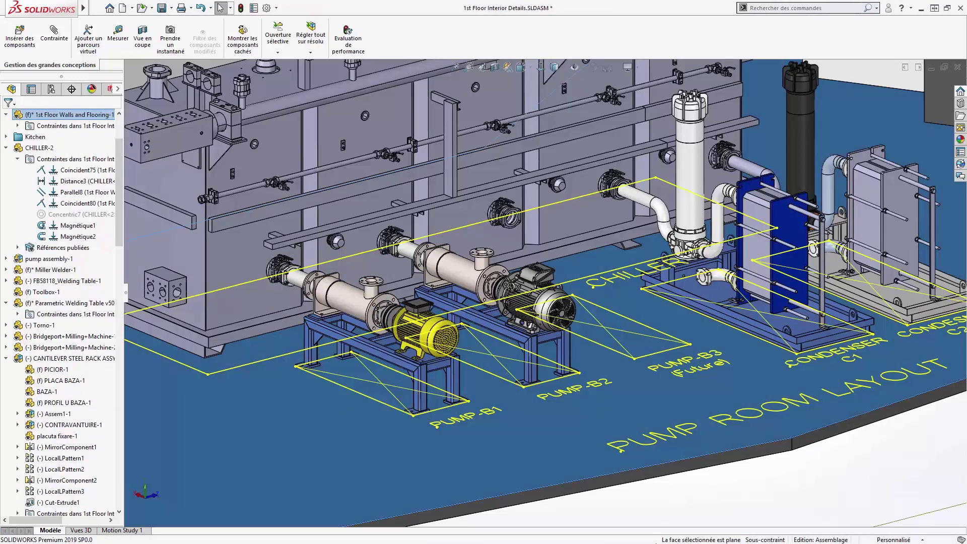
key(f)
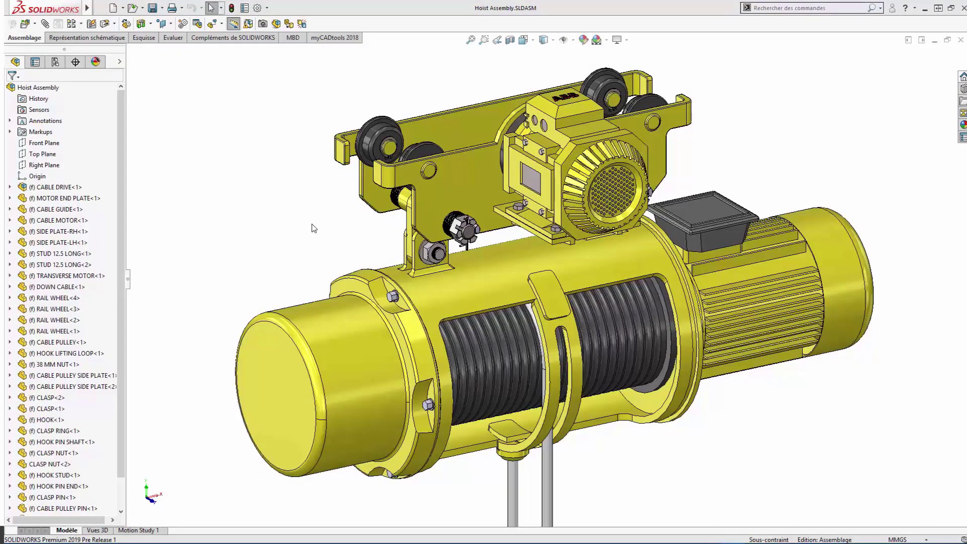
Step: Start Defeature on the Hoist Assembly and proceed with the Silhouette method
click(289, 24)
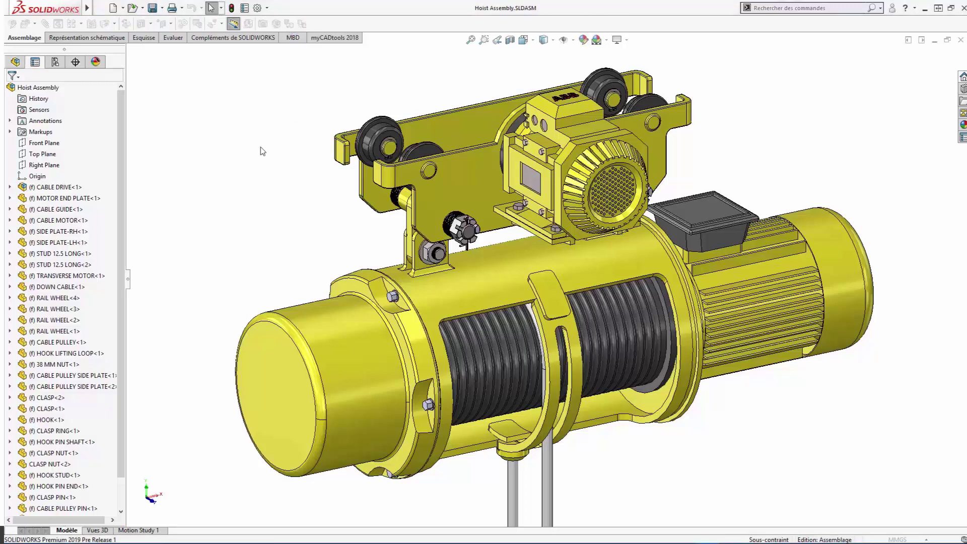
click(20, 237)
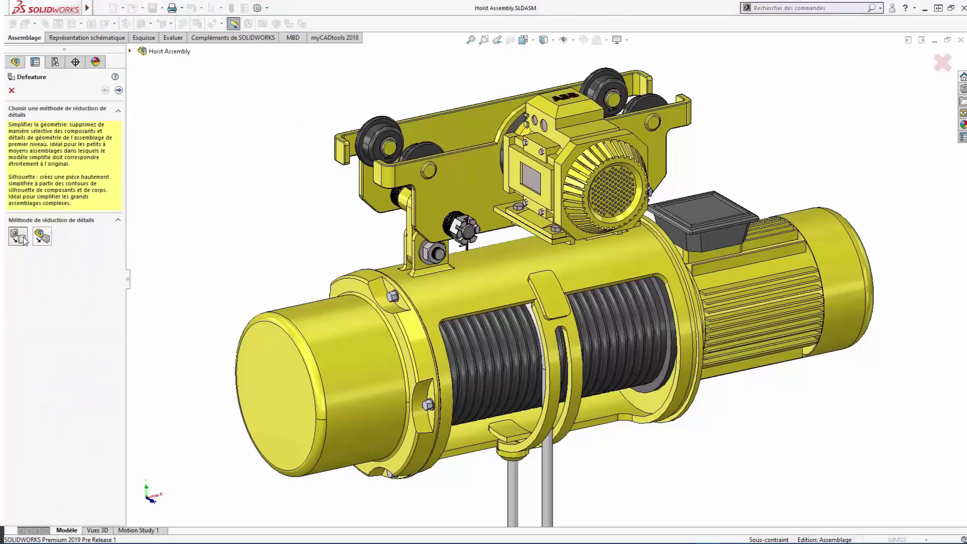
click(119, 90)
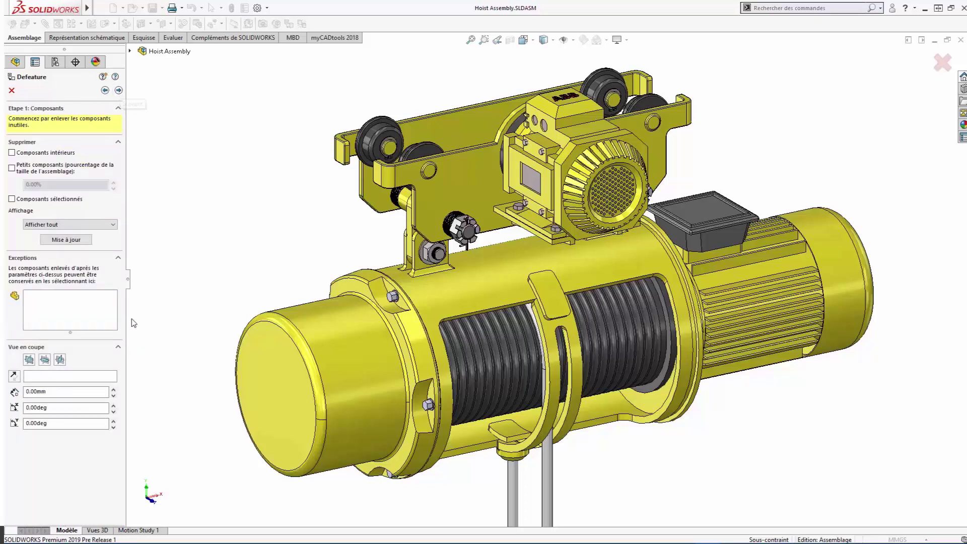
click(106, 90)
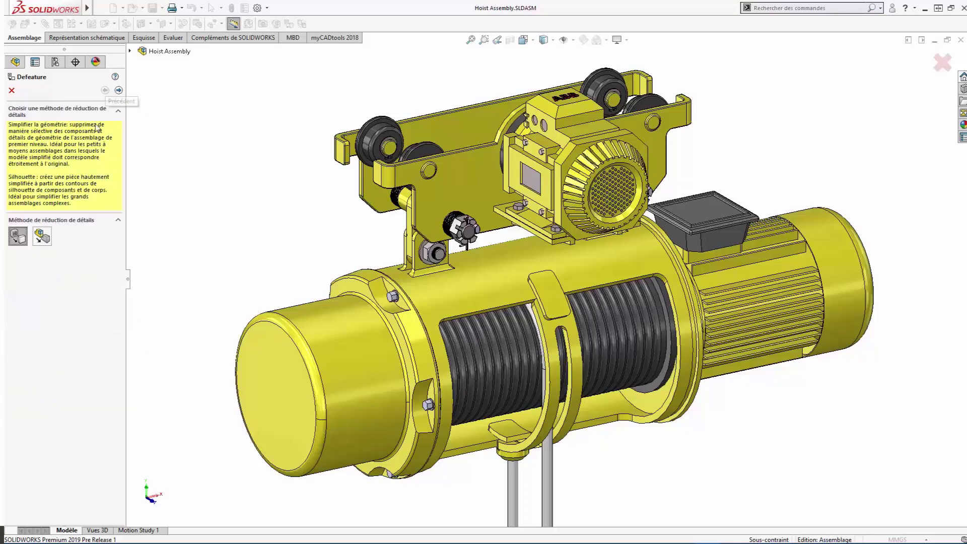
click(43, 236)
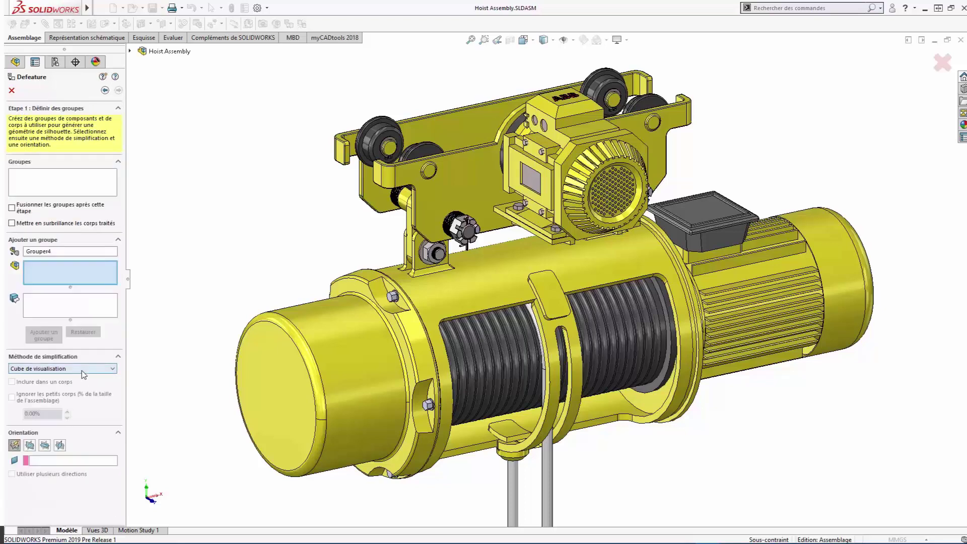
Step: Add a defeature group with simplification None (copy geometry) containing the end cap, down cable, cable reel case, both side plates and identical hanger brackets
click(83, 371)
click(45, 404)
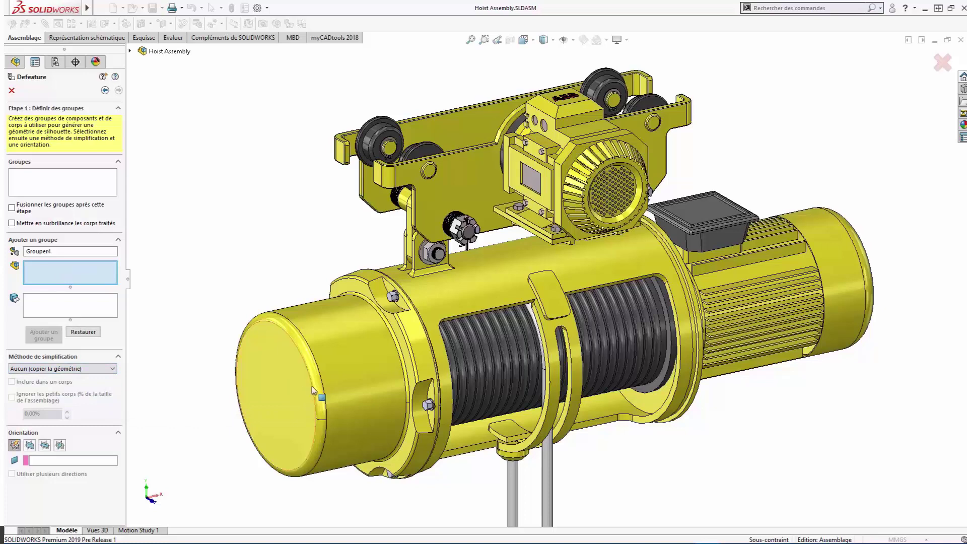
click(336, 371)
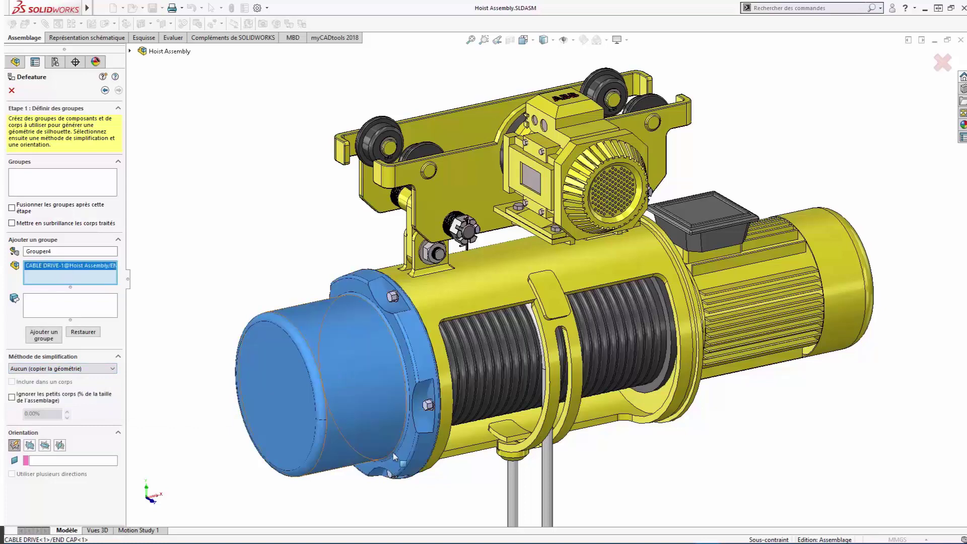
click(549, 486)
click(486, 280)
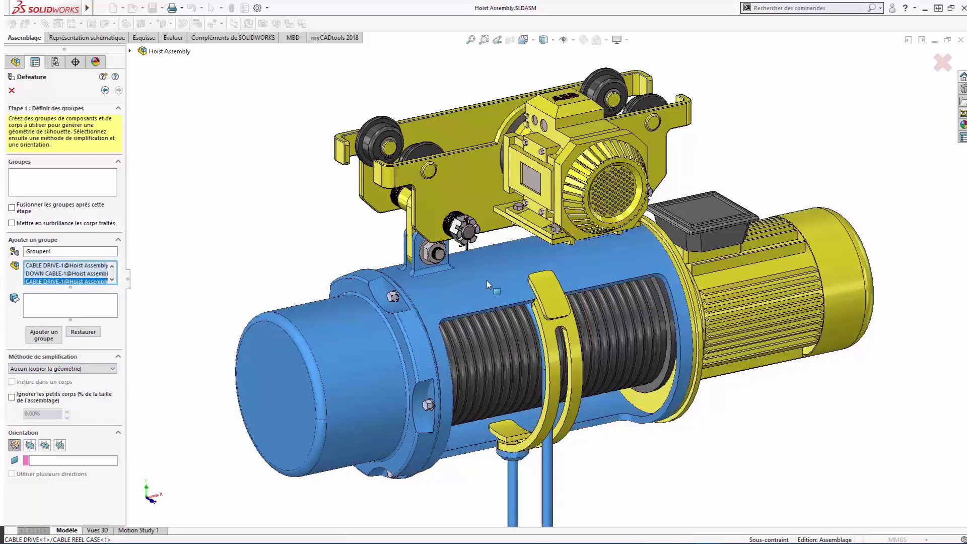
click(443, 174)
click(466, 127)
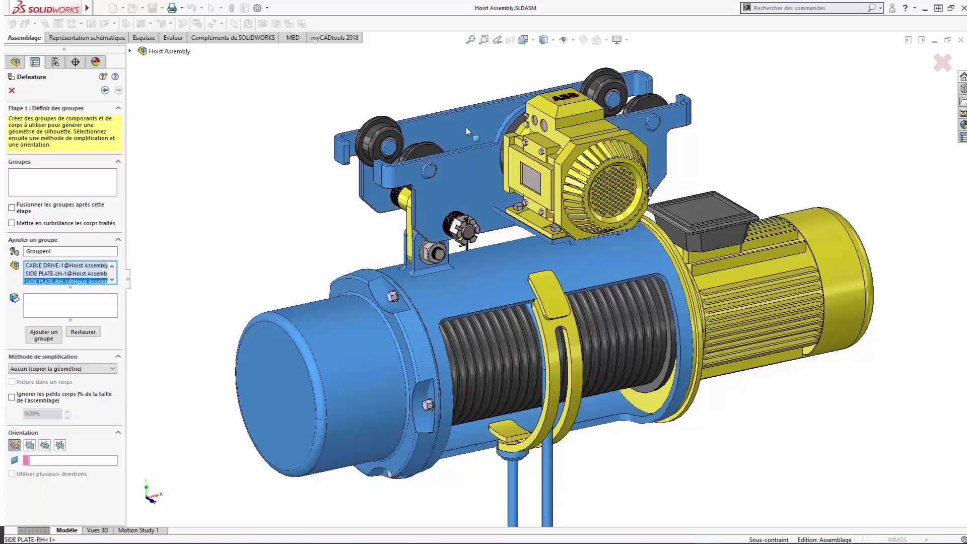
right_click(410, 222)
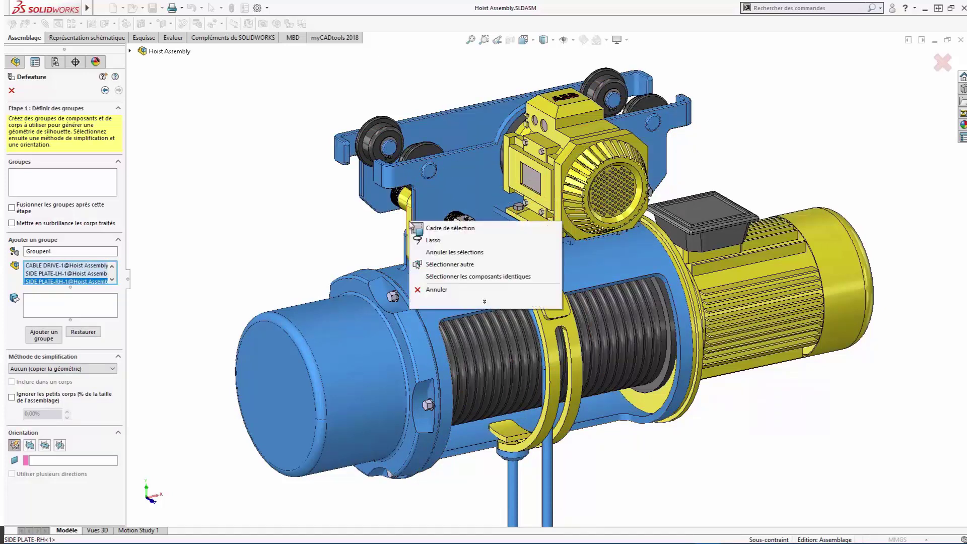
click(478, 276)
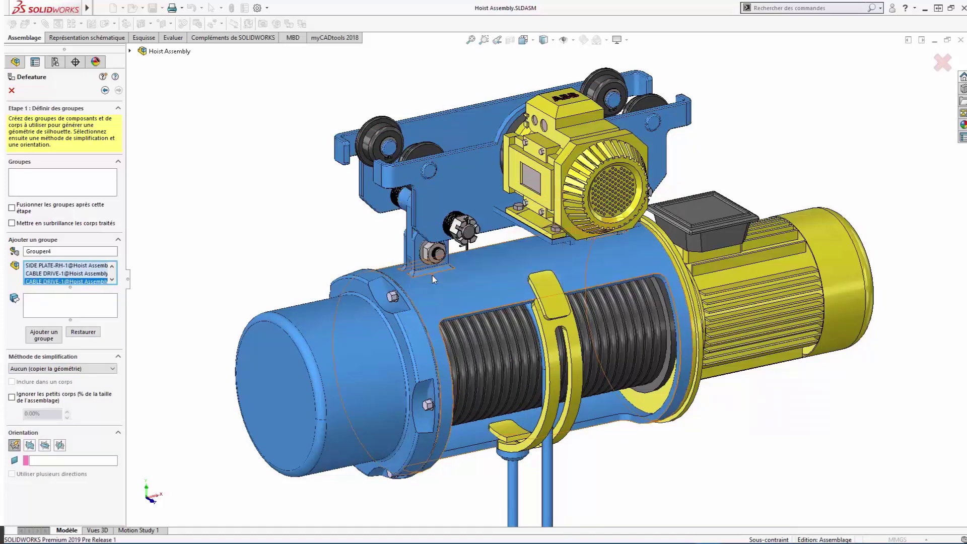
click(44, 335)
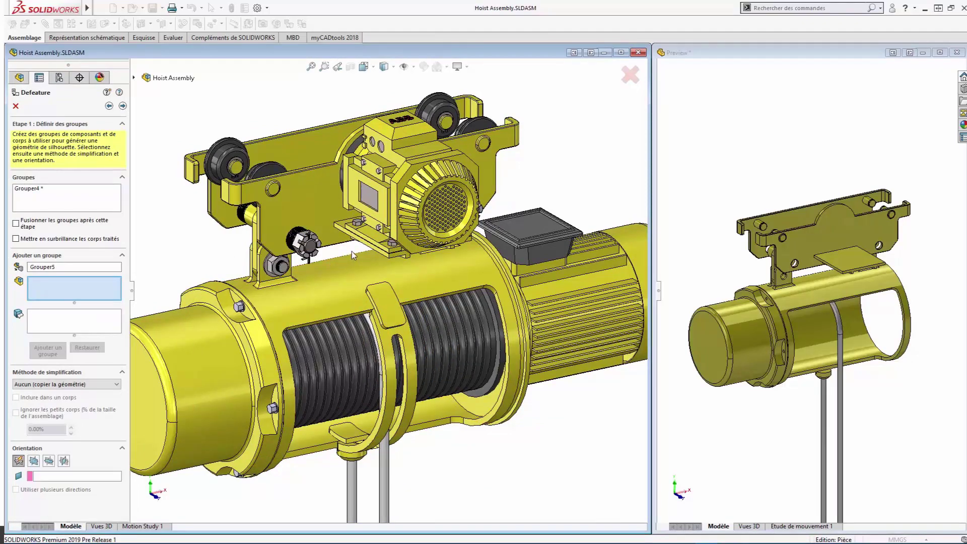
Step: Add a Cylinder simplification group containing all rail wheels, the cable reel, both STUD 12.5 LONG components and the cable motor's finned body
mouse_move(353, 247)
middle_down()
mouse_move(222, 274)
mouse_move(356, 249)
mouse_move(355, 257)
middle_up()
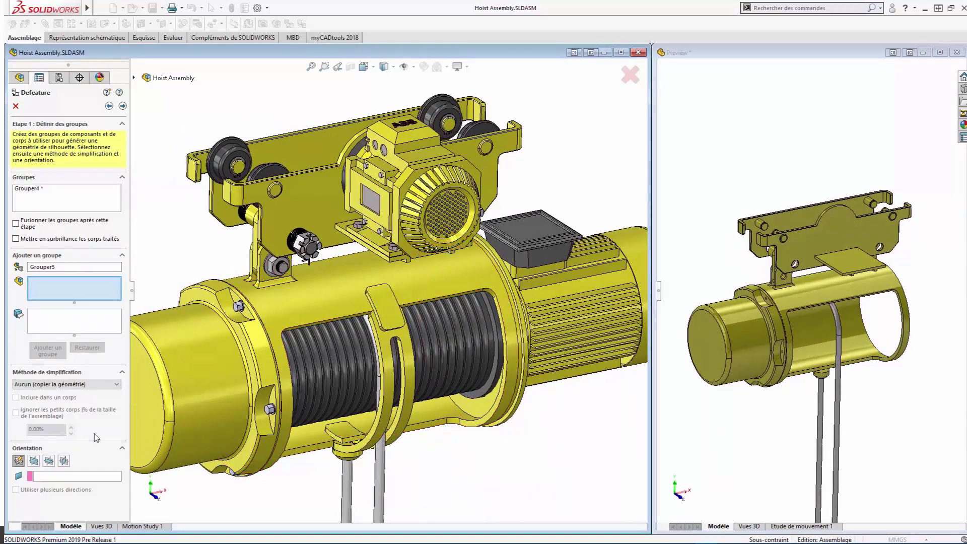
click(59, 385)
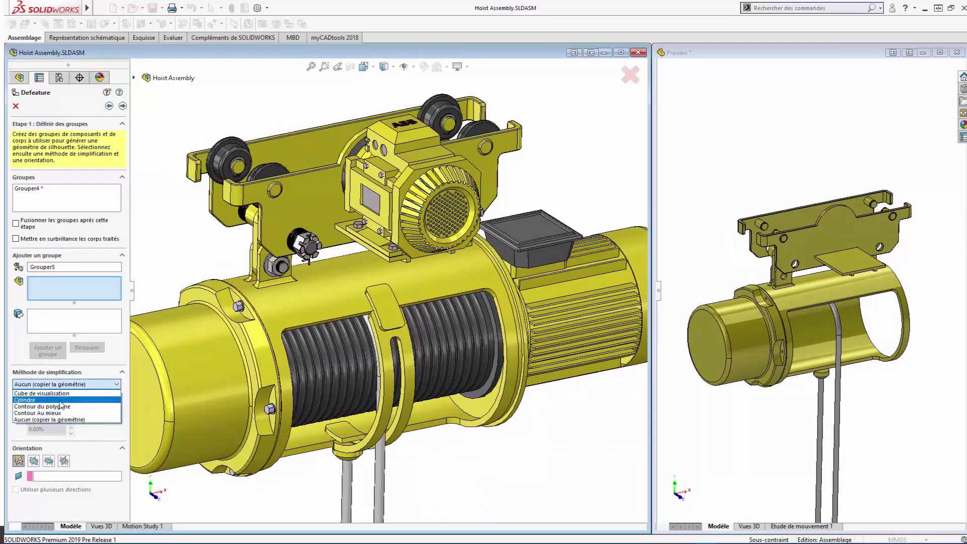
click(59, 400)
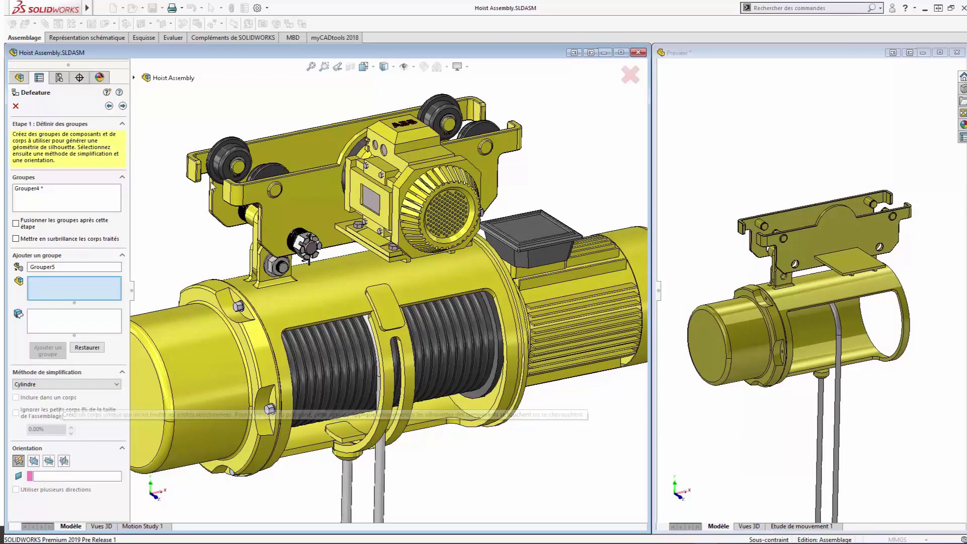
right_click(221, 161)
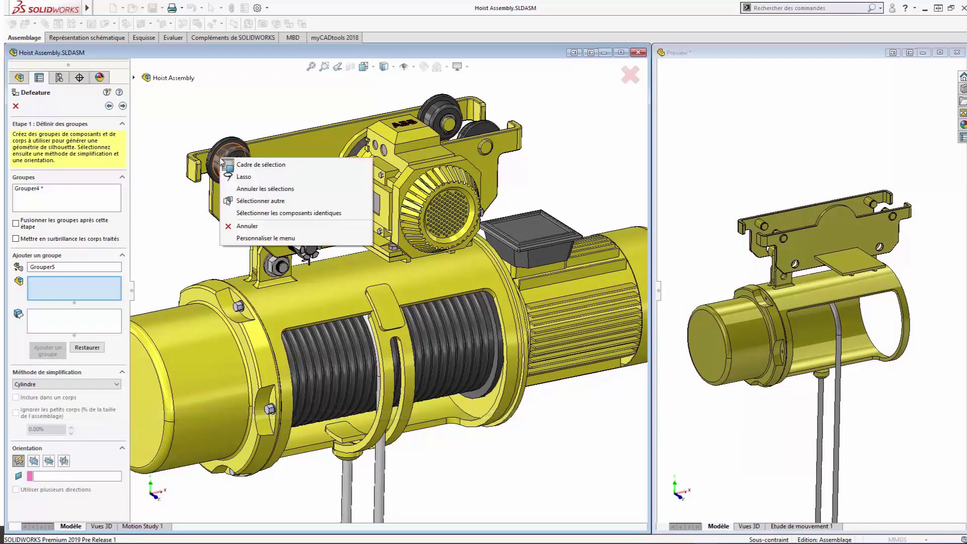
click(274, 214)
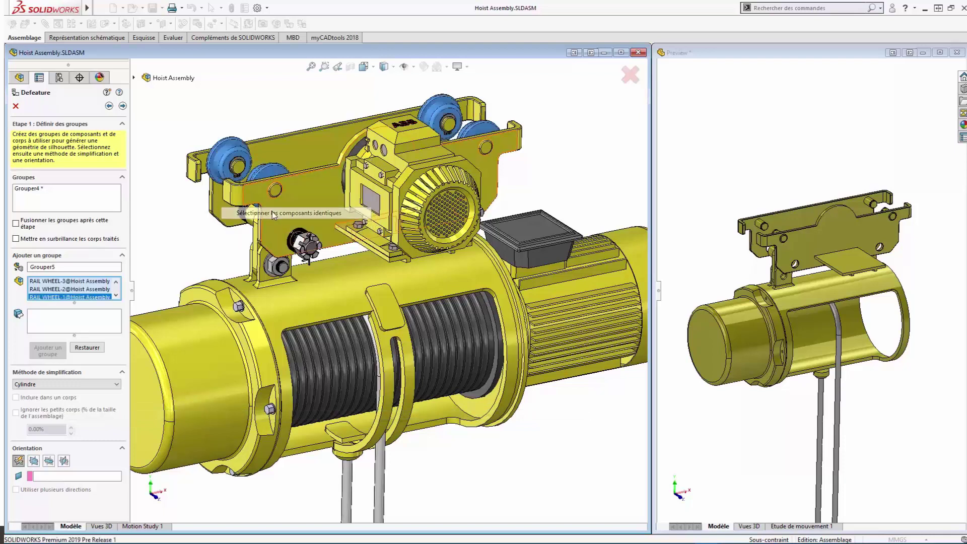
click(322, 377)
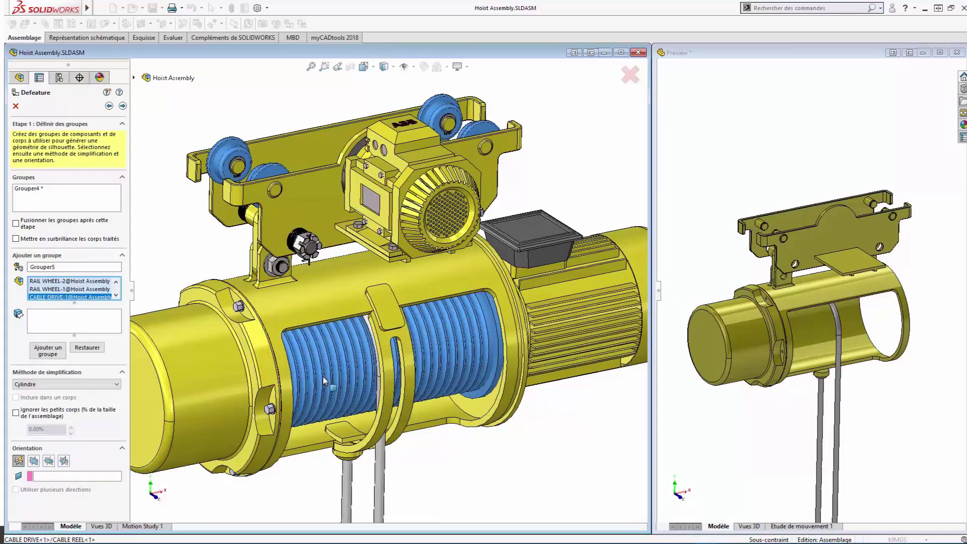
right_click(313, 250)
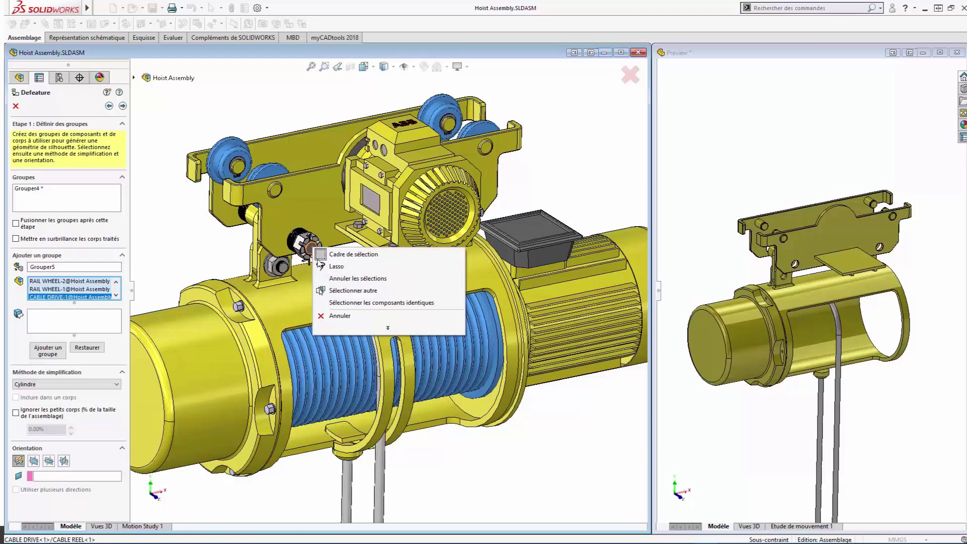
click(351, 305)
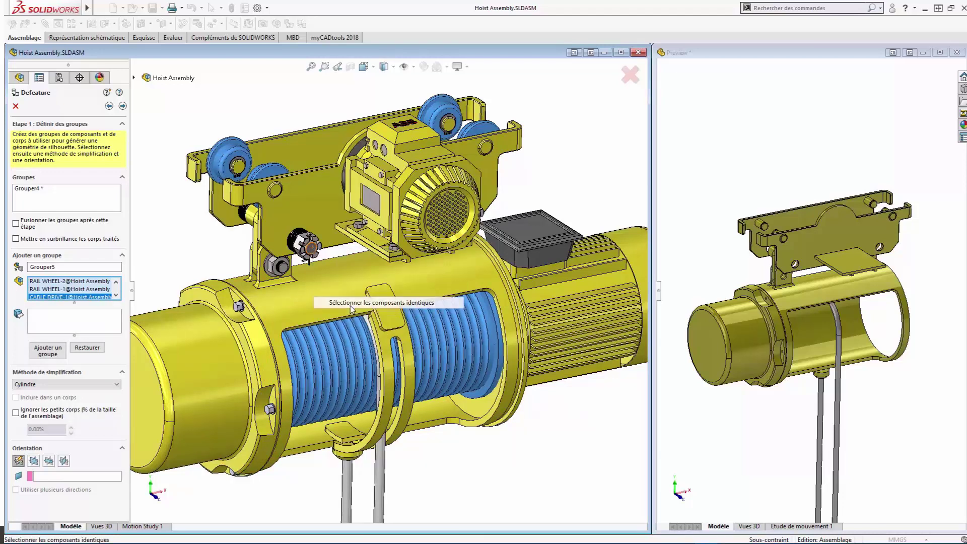
click(87, 324)
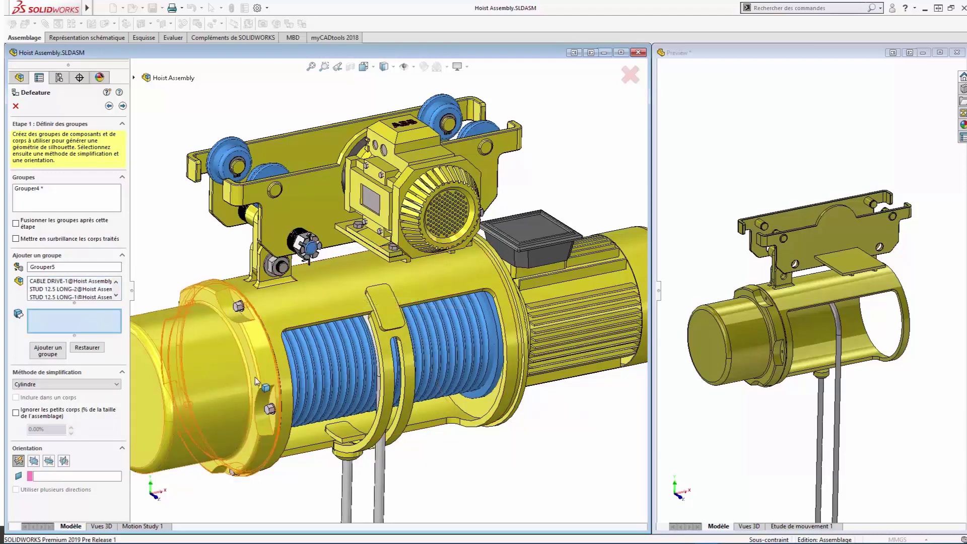
click(579, 305)
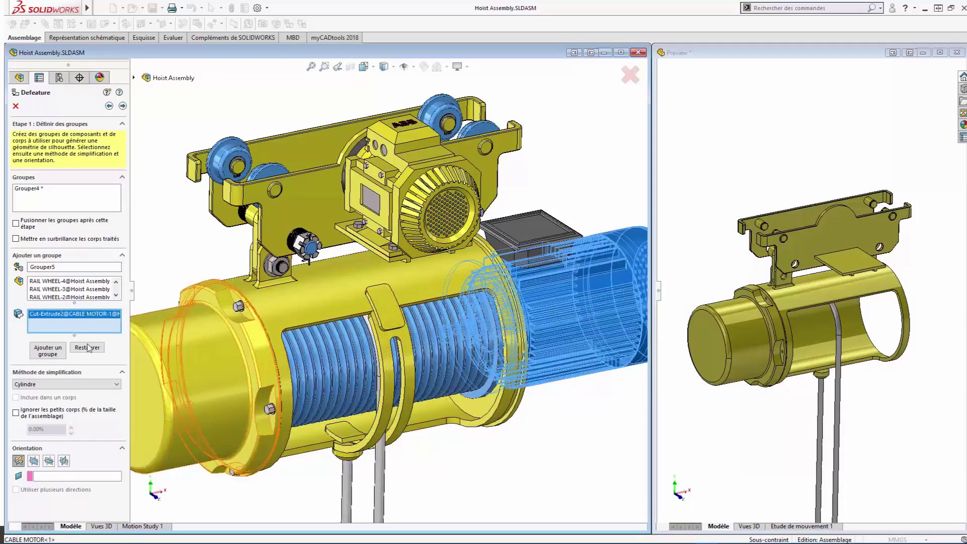
click(49, 351)
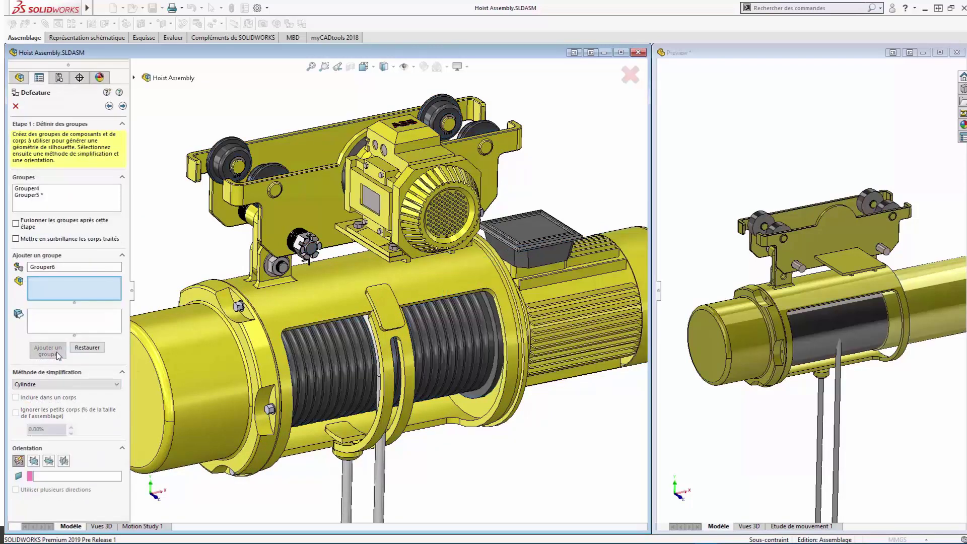
Step: Add a Polygon Outline simplification group containing all identical 1.00 CASTLE NUT components and the cable motor's dark box-shaped body
click(77, 388)
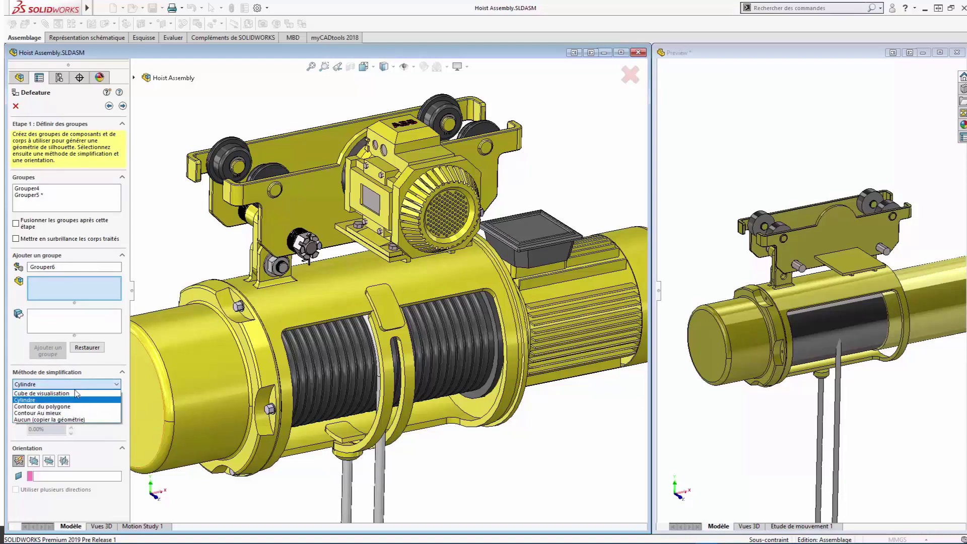
click(73, 406)
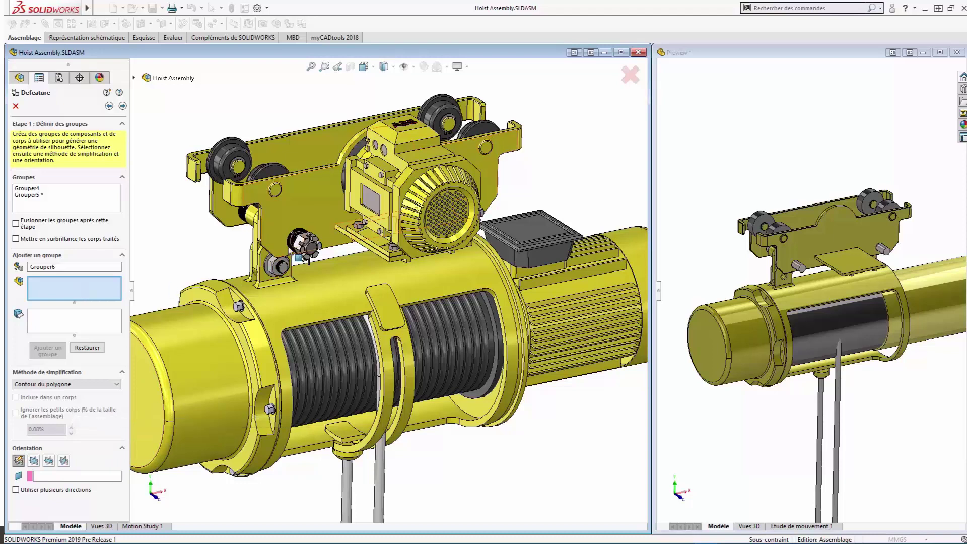
right_click(301, 241)
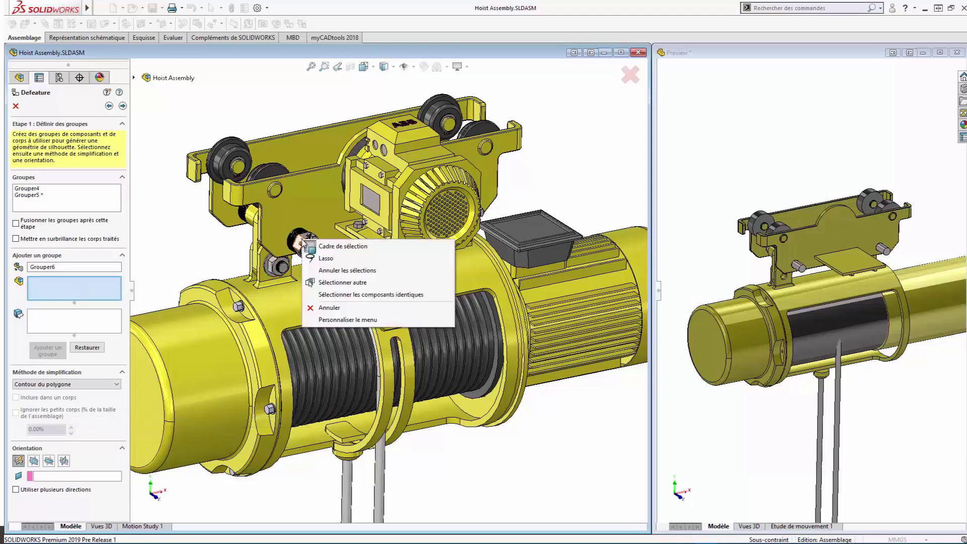
click(325, 296)
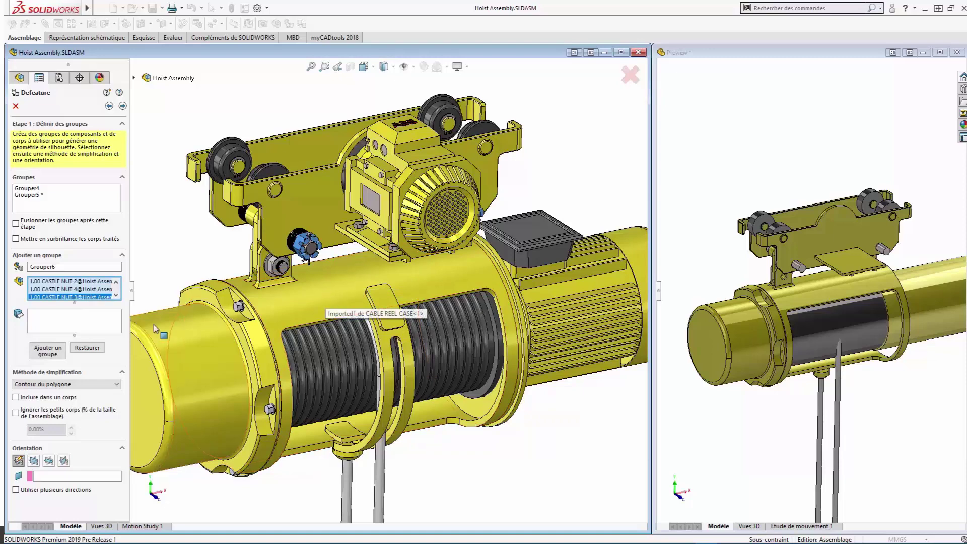
click(87, 326)
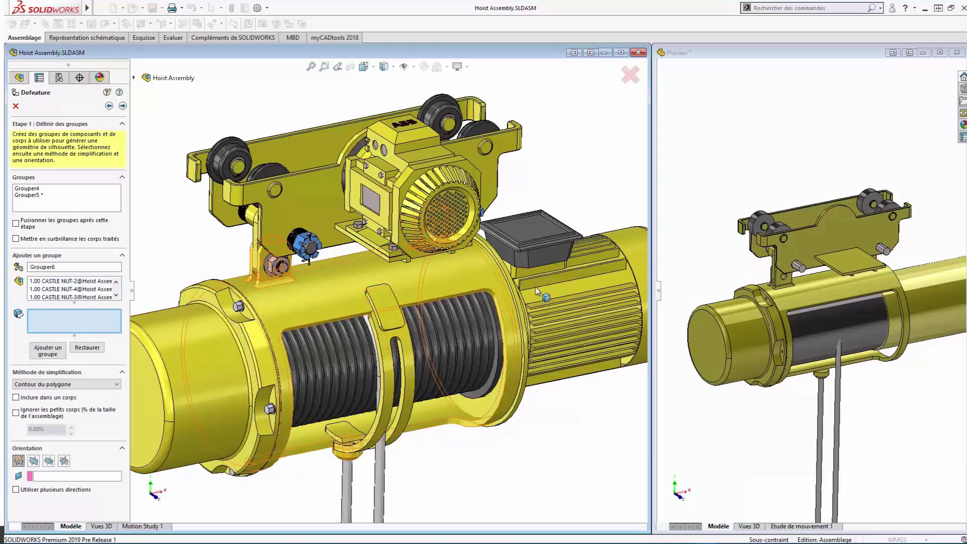
click(545, 256)
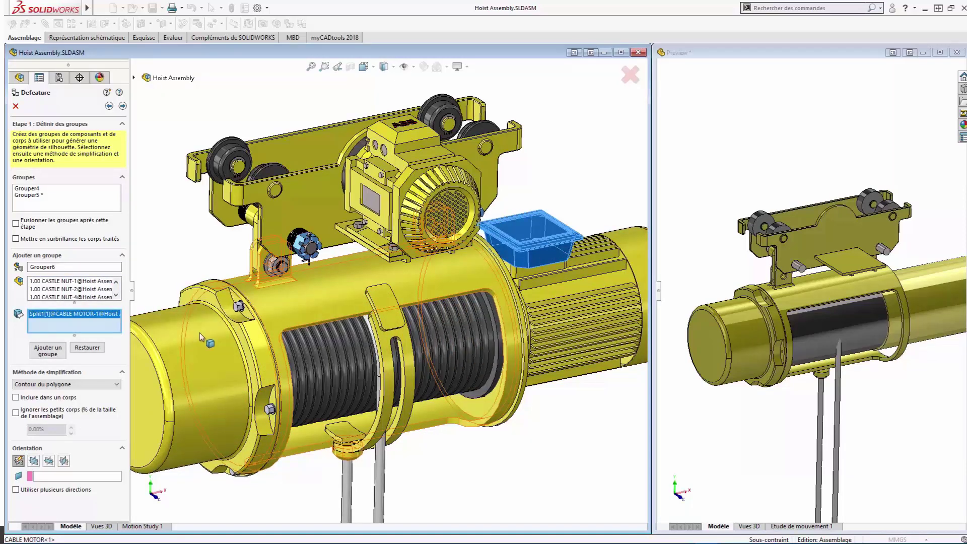
click(55, 352)
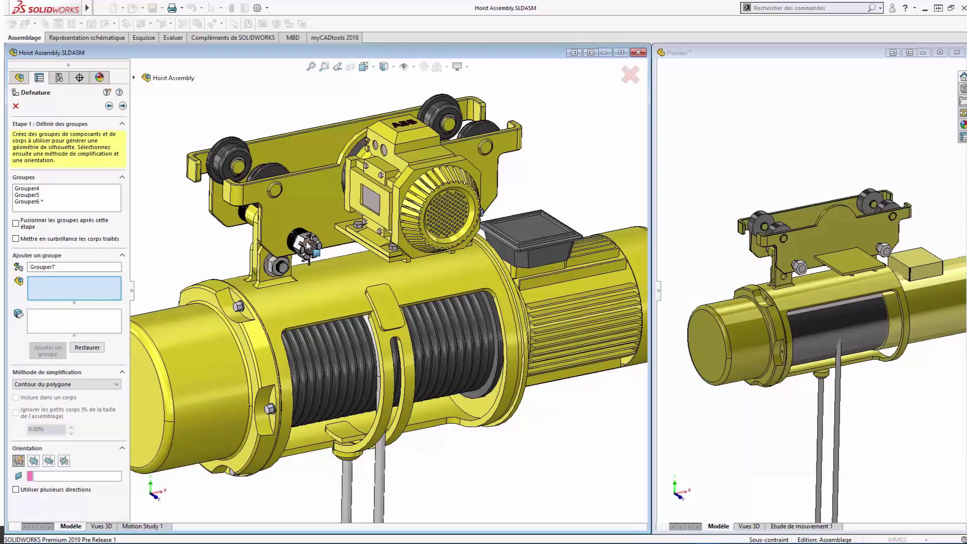
Step: Add a Tight Fit Outline group for the transverse motor, using multiple directions and the motor's flat side face as orientation
scroll(309, 245, down, 5)
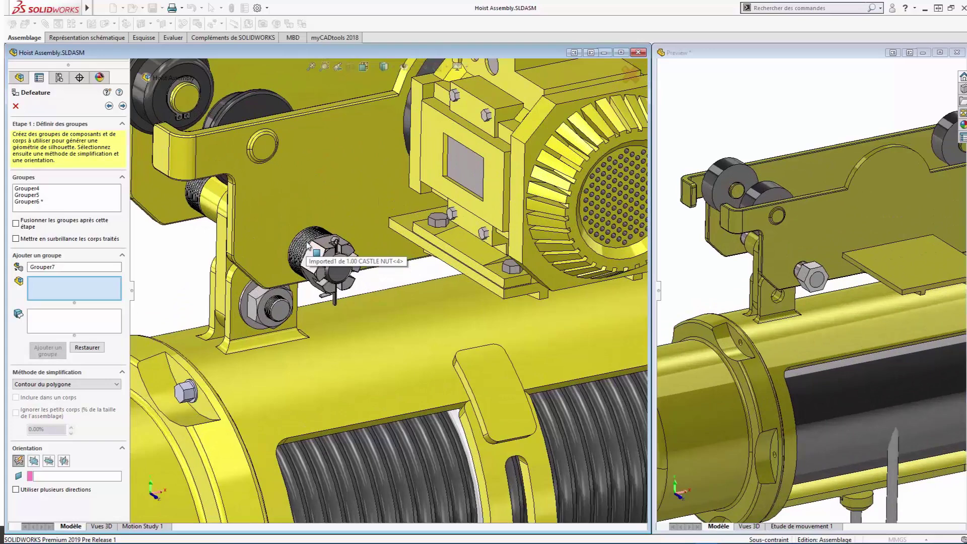
scroll(307, 244, up, 5)
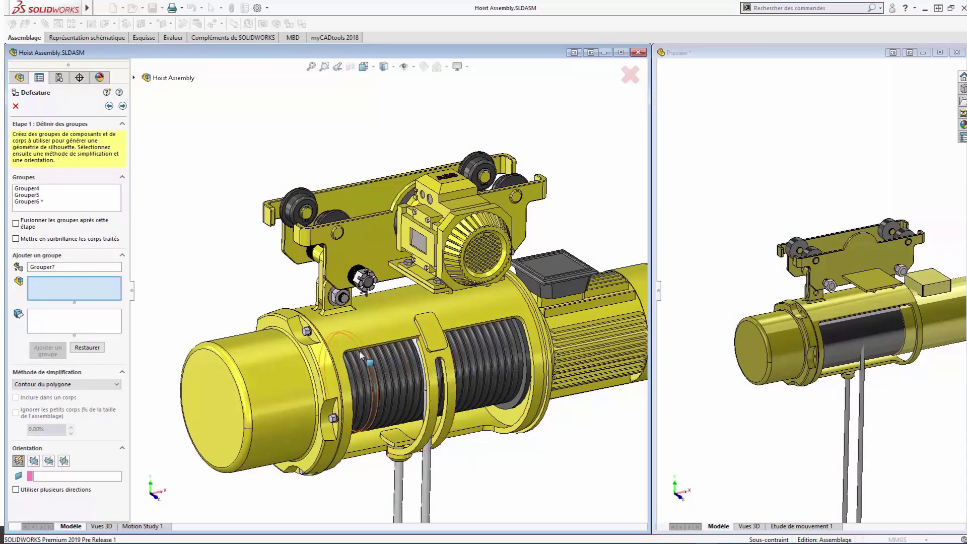
middle_drag(457, 376, 433, 298)
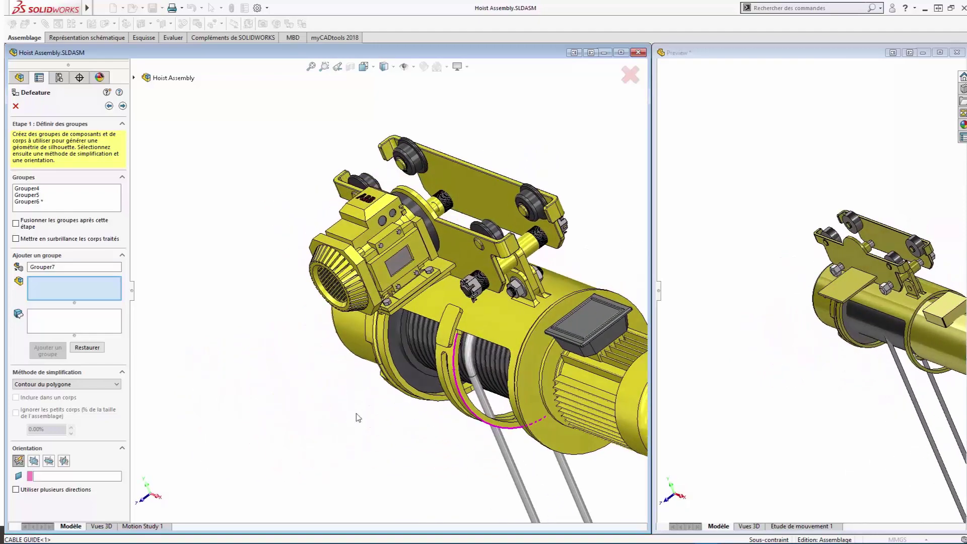
click(66, 384)
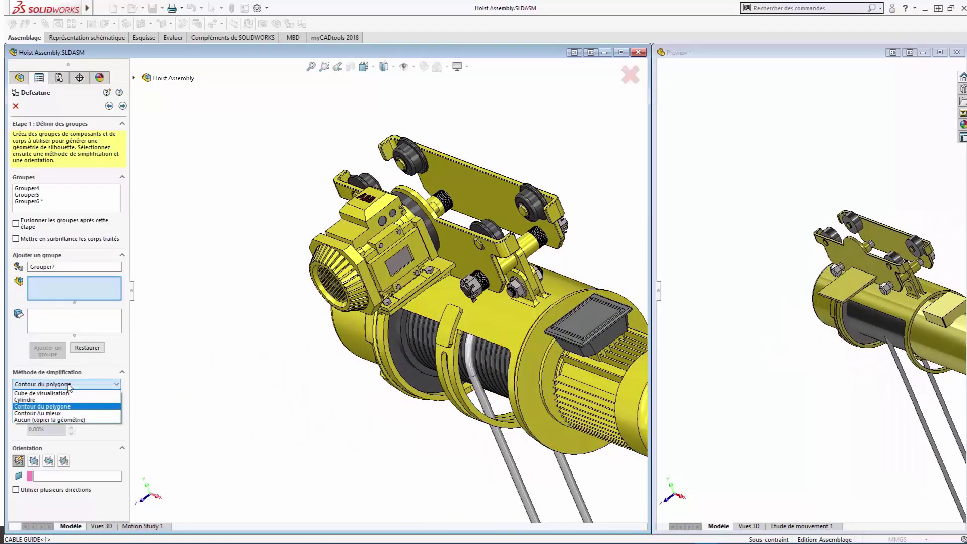
click(64, 413)
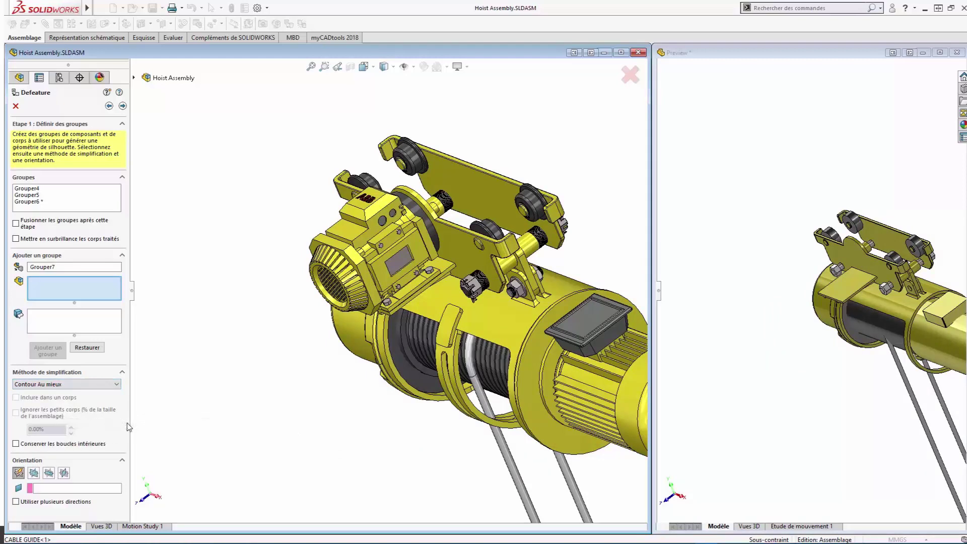
click(20, 501)
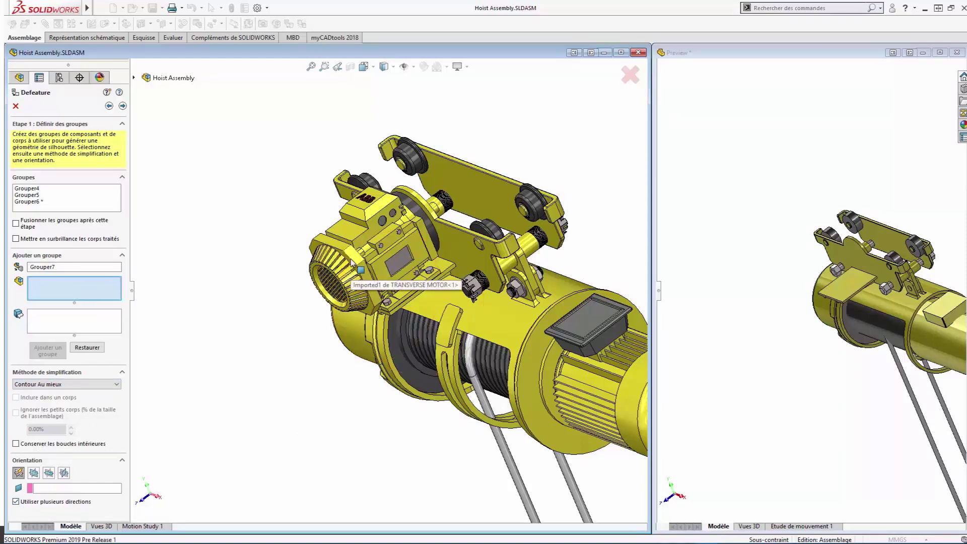
click(358, 226)
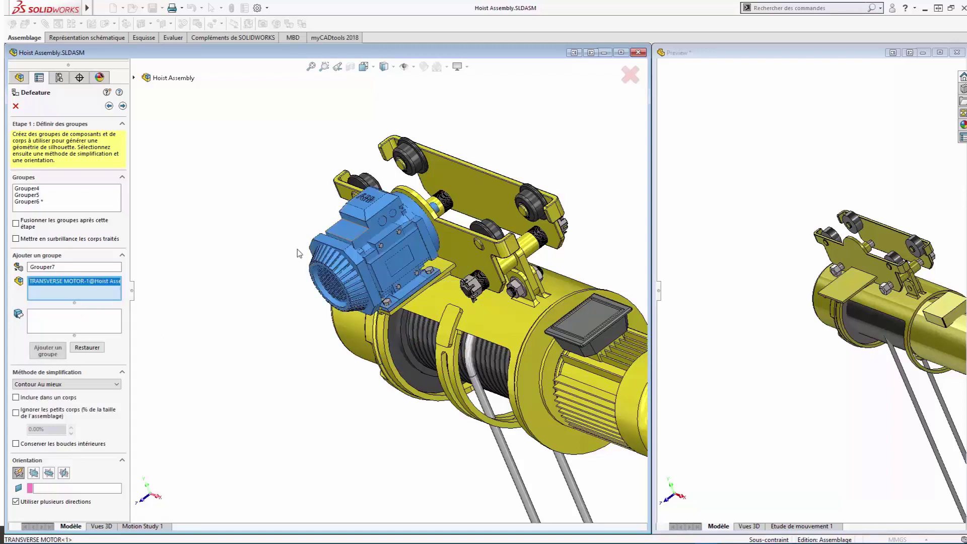
click(91, 488)
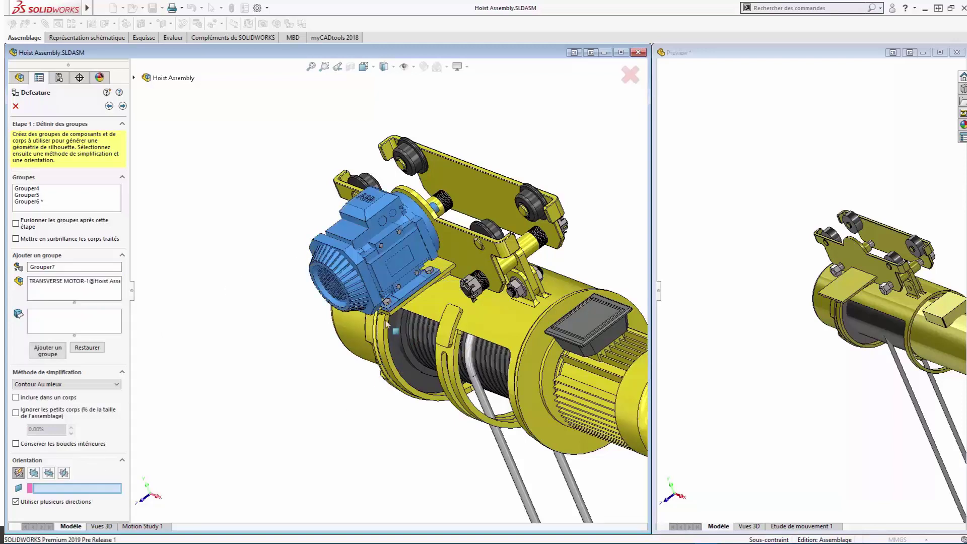
click(381, 270)
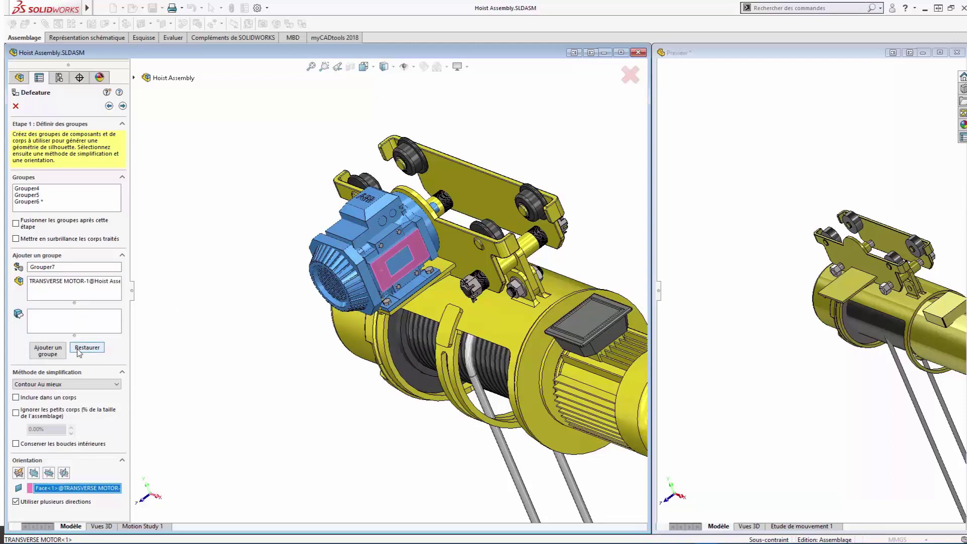
click(54, 353)
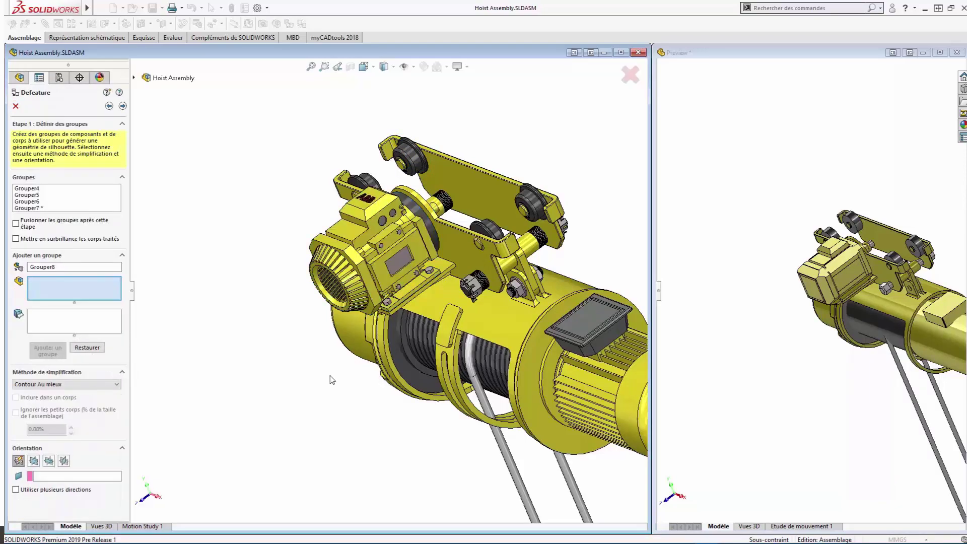
Step: Finish the group definition and save the simplified model as a new document linked to the original, overwriting Hoist Assembly_defeature.sldprt
middle_drag(339, 394, 330, 346)
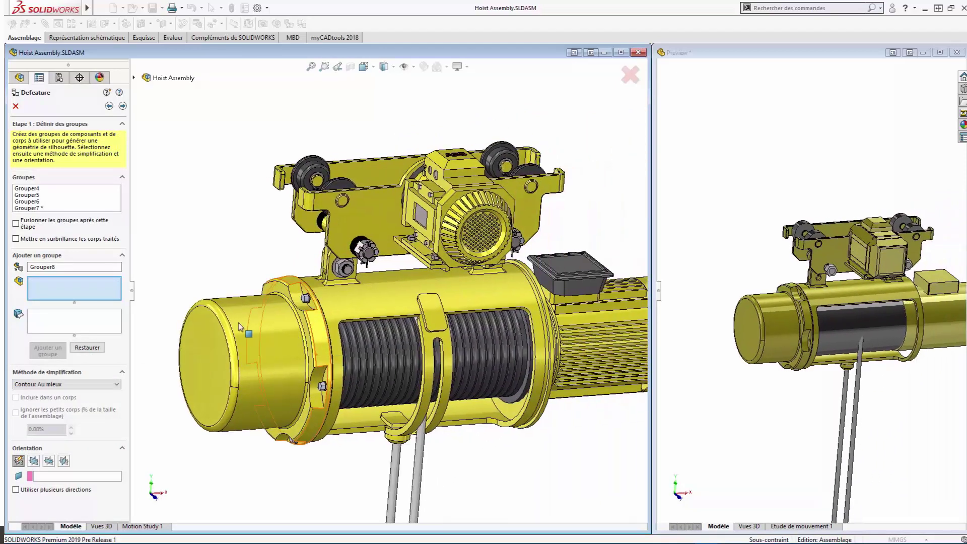
click(123, 107)
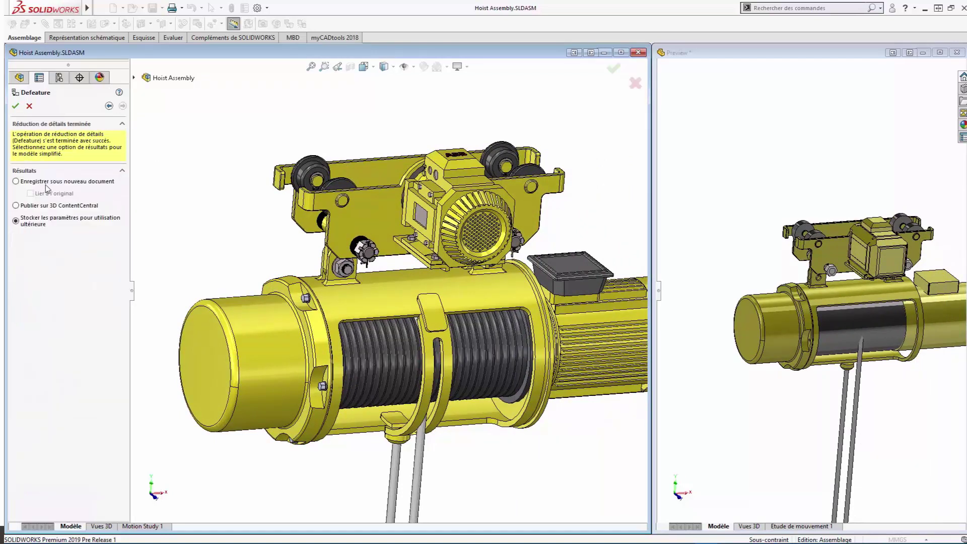
click(16, 181)
click(16, 107)
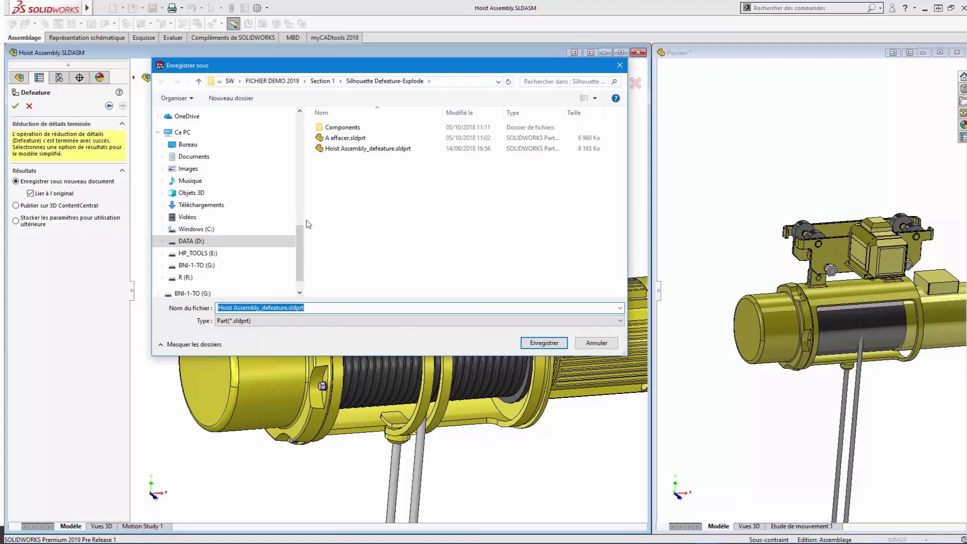
click(385, 152)
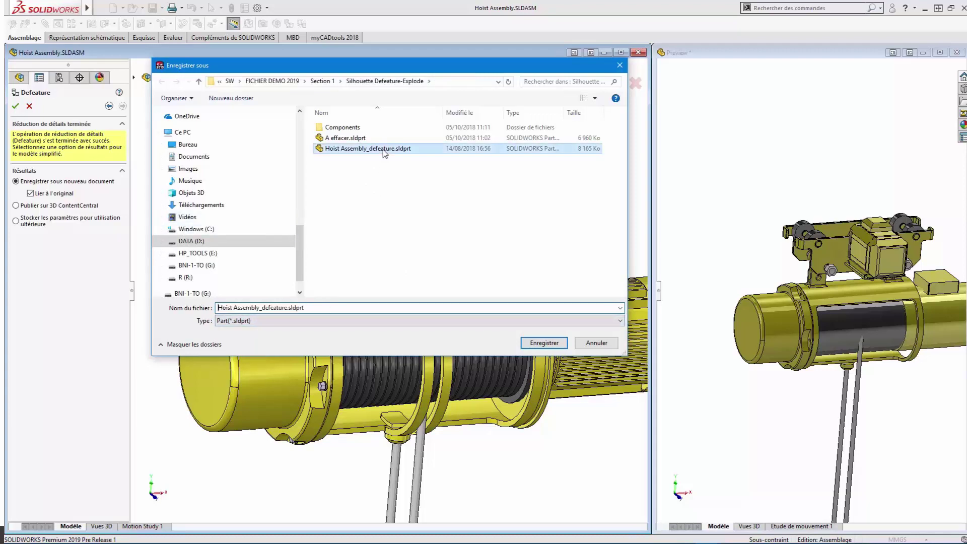
click(544, 342)
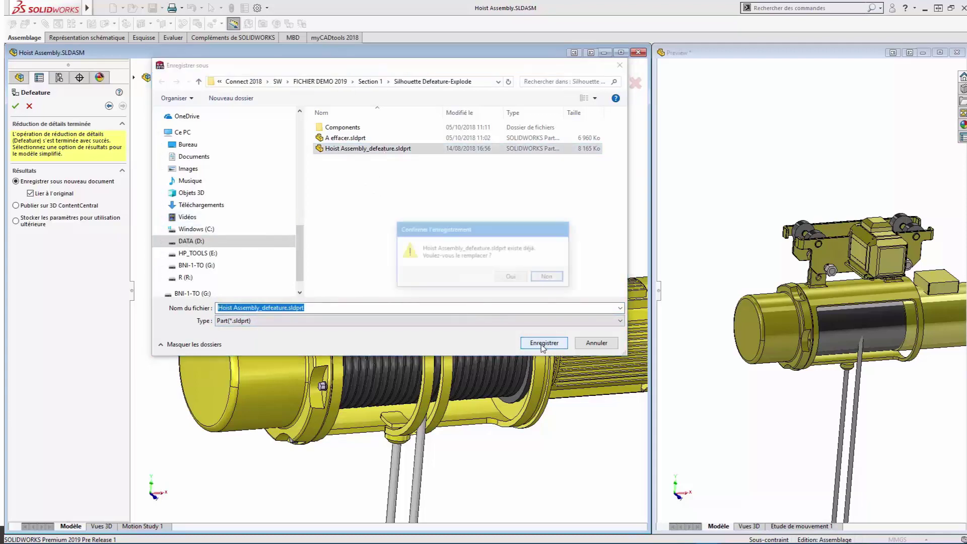
click(511, 277)
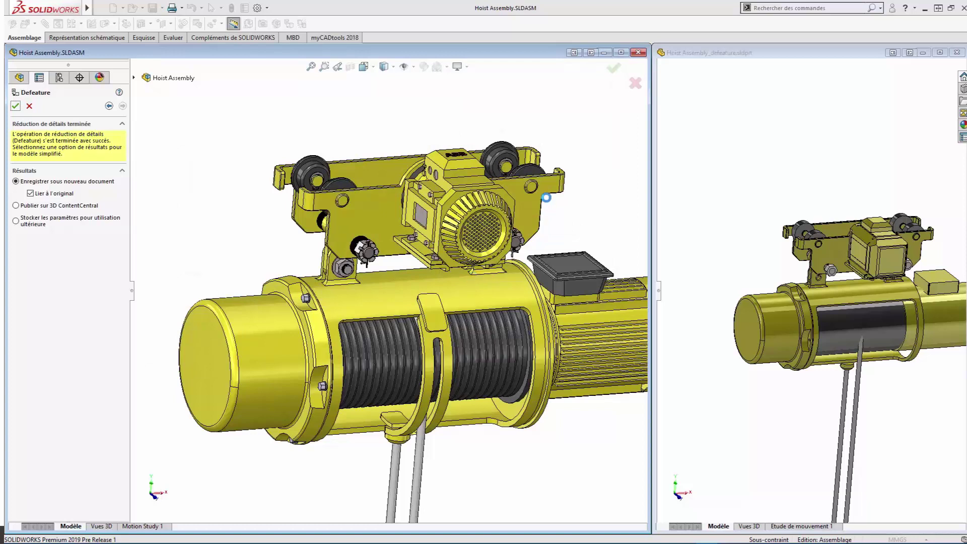
Step: Maximize the simplified hoist part, then inspect its geometry and the defeature features inside the Grouper4 folder
click(940, 53)
click(940, 53)
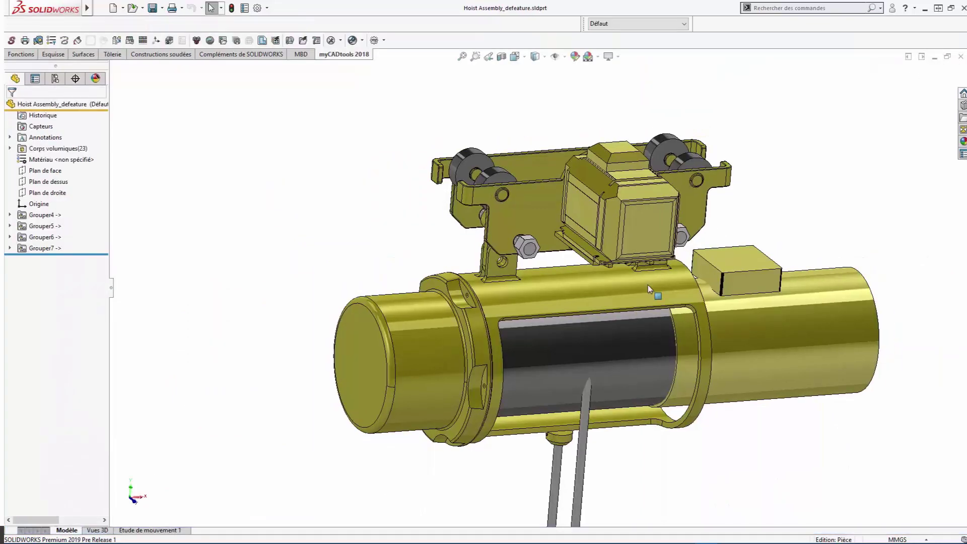
middle_drag(651, 321, 575, 318)
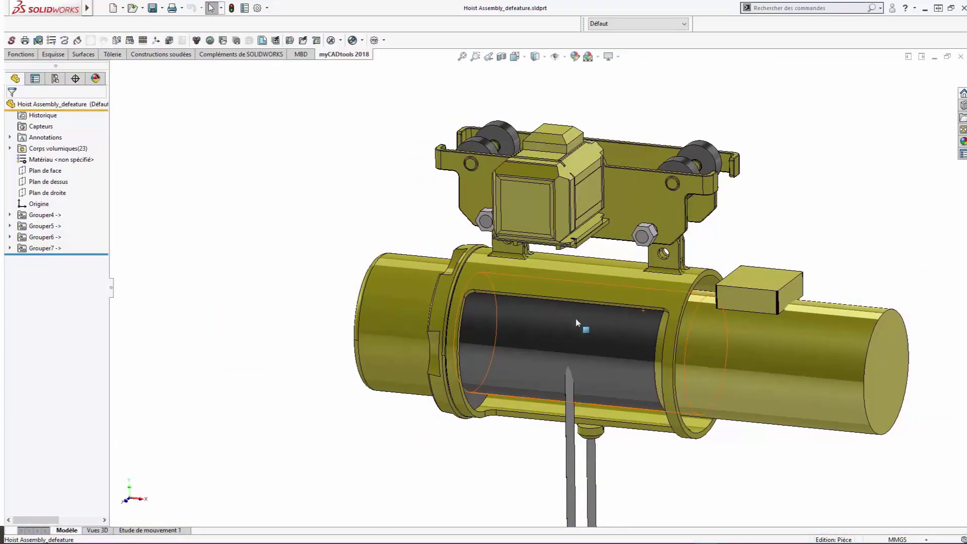
click(9, 214)
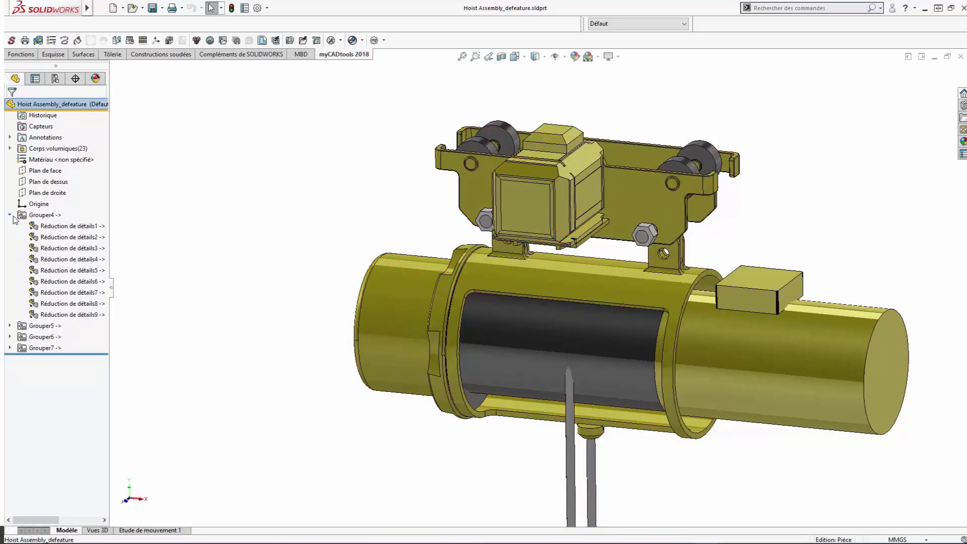
click(10, 214)
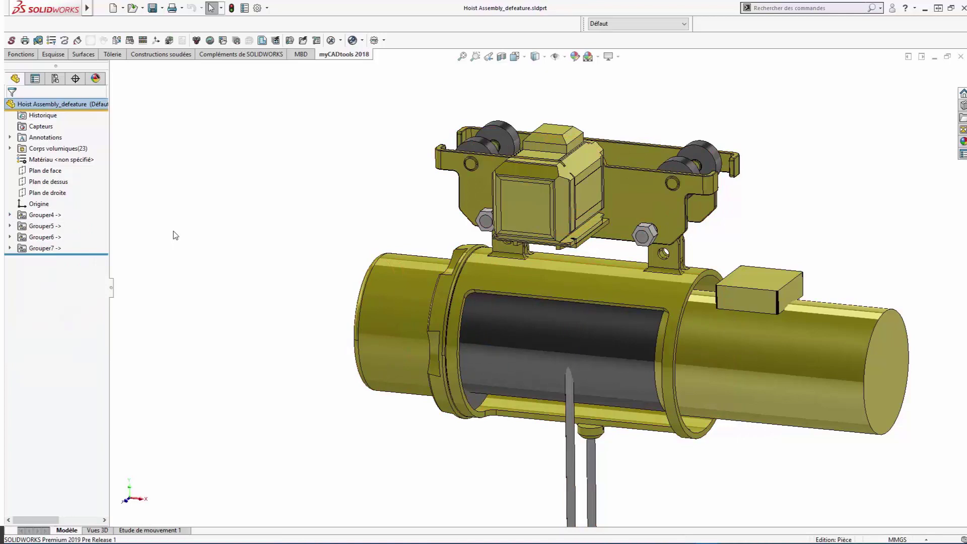
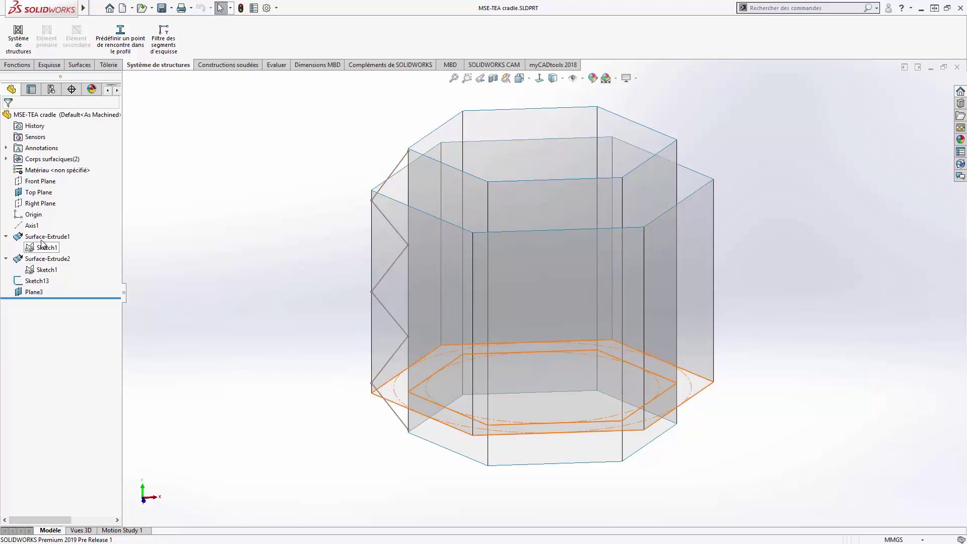
Step: Hide the zigzag Sketch13 in the MSE-TEA cradle part
click(46, 236)
click(201, 247)
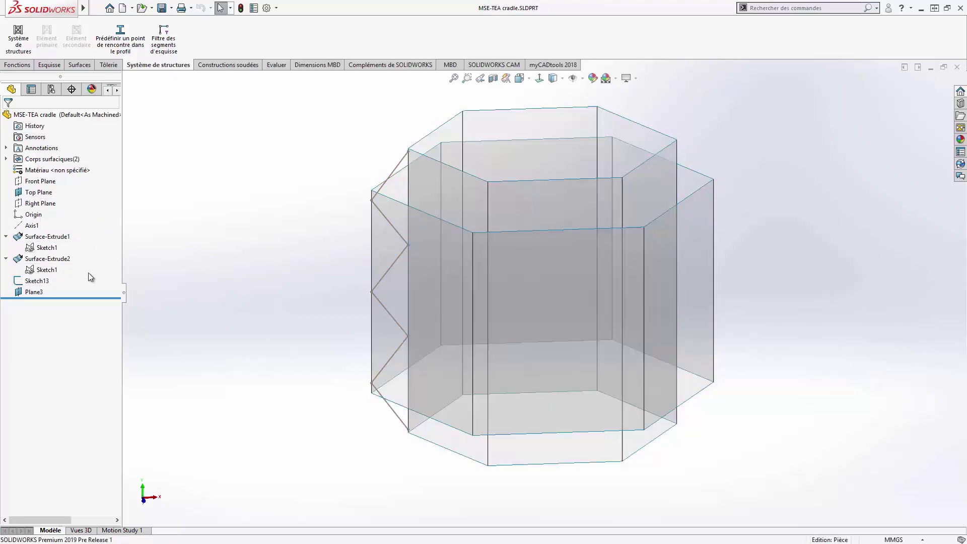
click(19, 281)
click(26, 264)
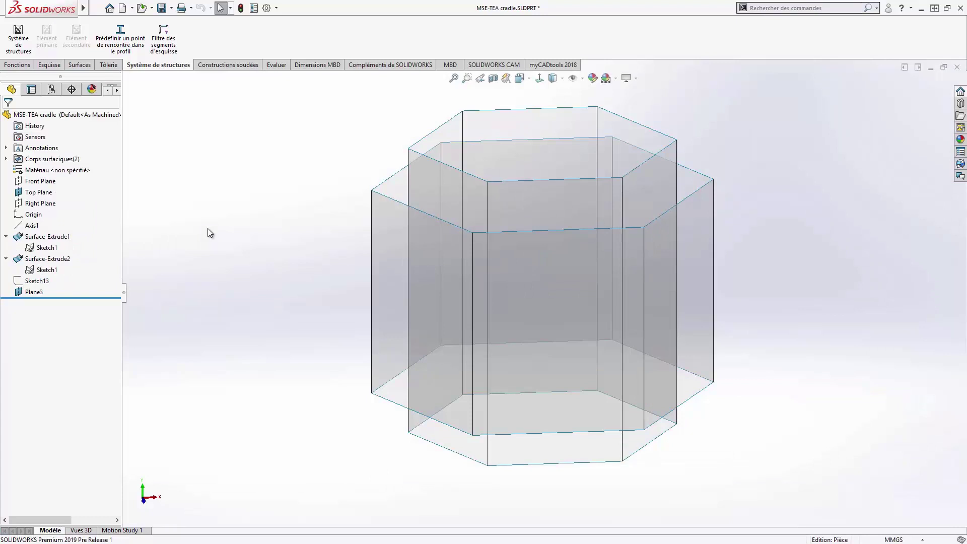
Step: Start a structure system and define path segment primary members along all edges of the two hexagonal surface bodies
click(16, 46)
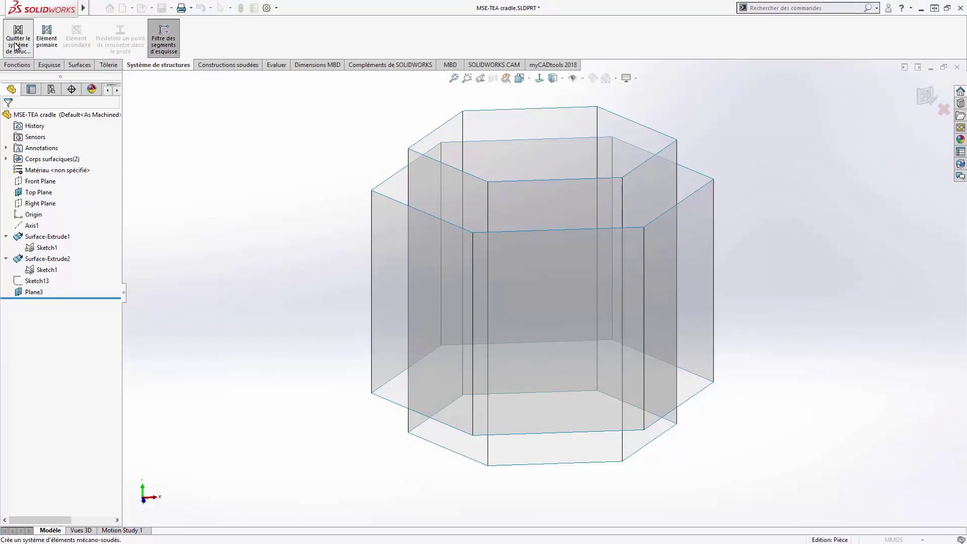
click(47, 45)
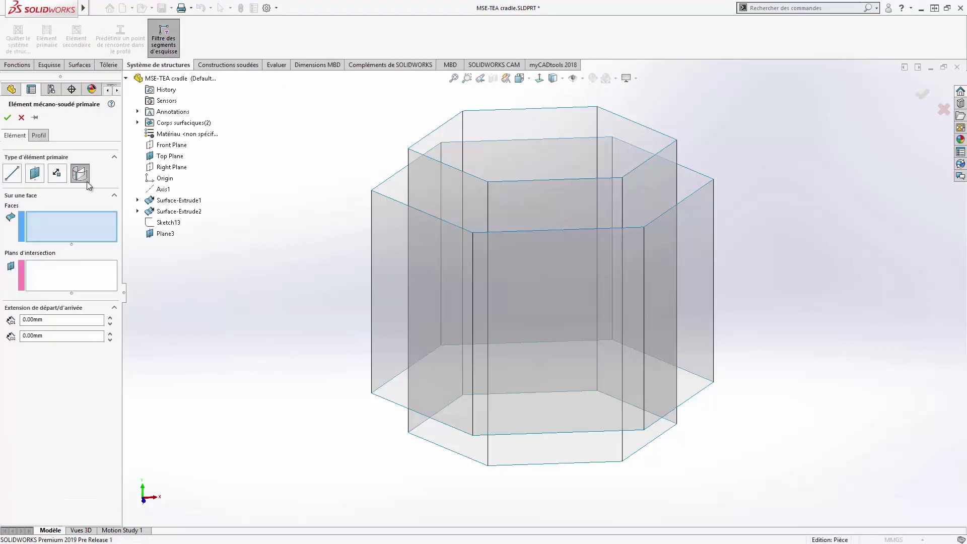
click(15, 173)
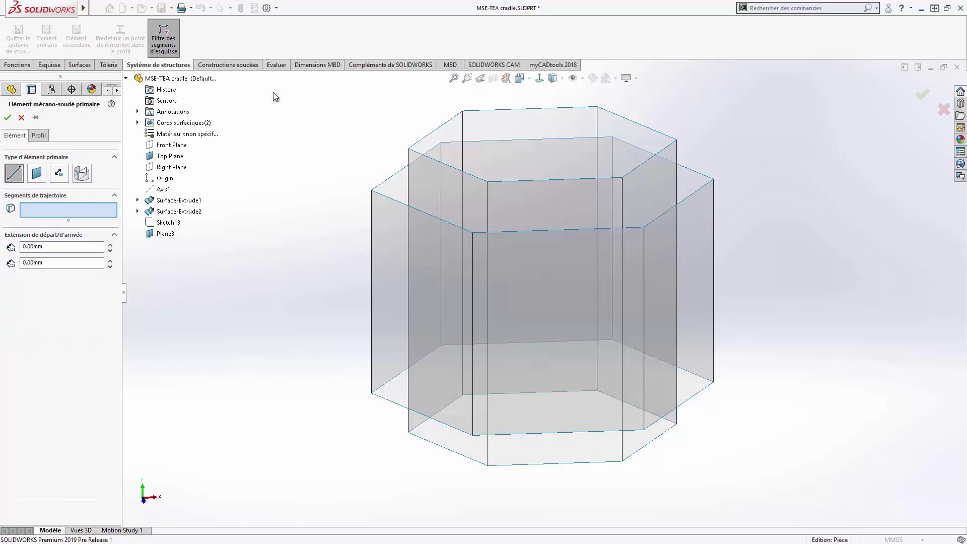
drag(277, 89, 773, 488)
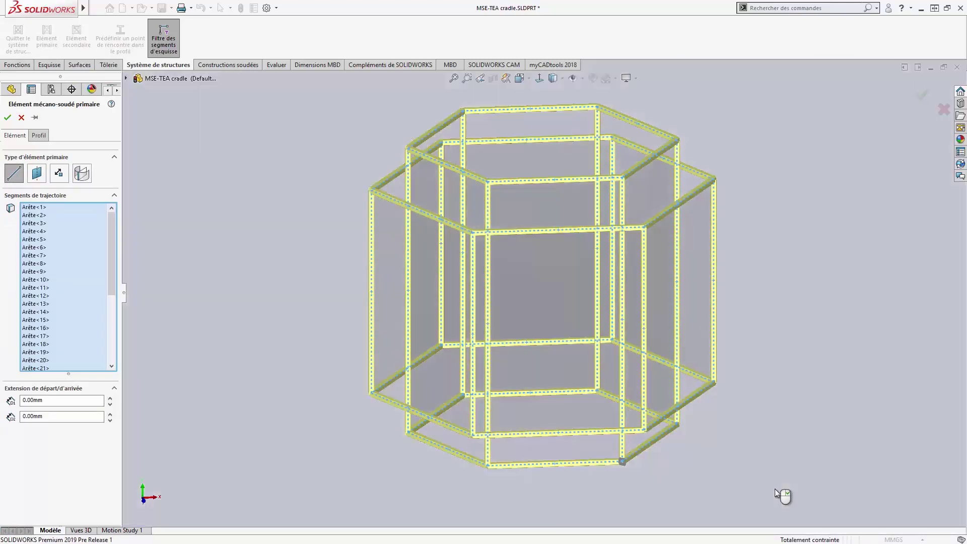
drag(113, 249, 111, 217)
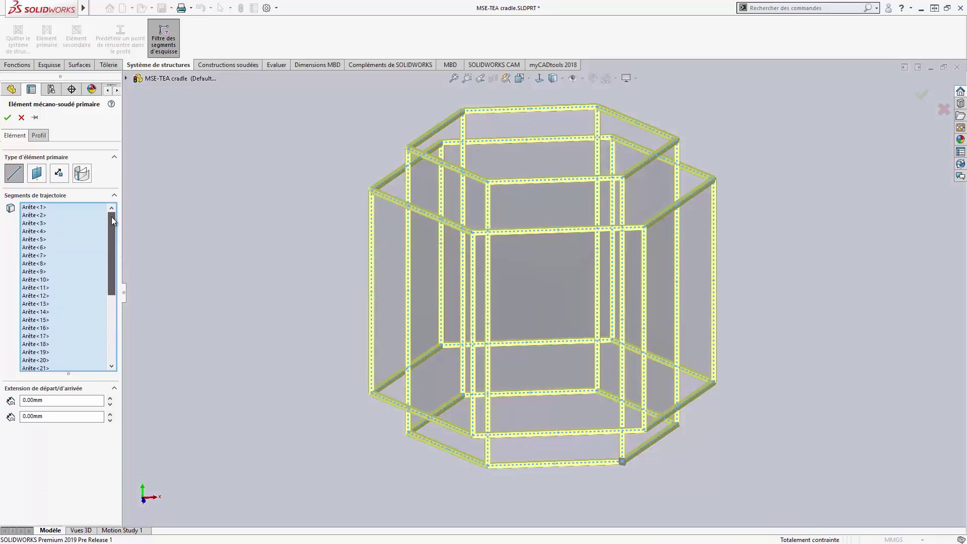
Step: Use the _CFHT Profiles Tube Square - Configured profile in size TS 10 x 10 x 0.5 and create the primary members
click(40, 137)
click(69, 228)
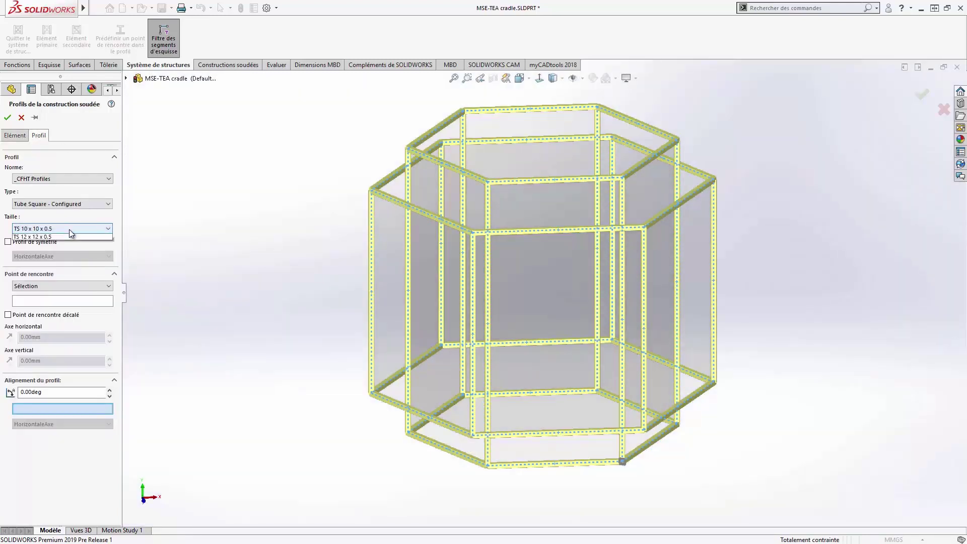
click(68, 229)
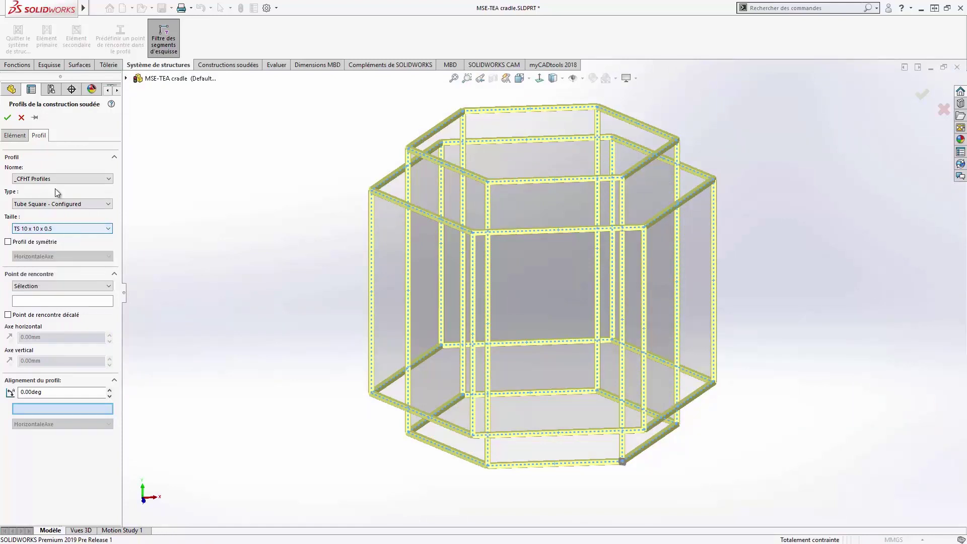
click(8, 118)
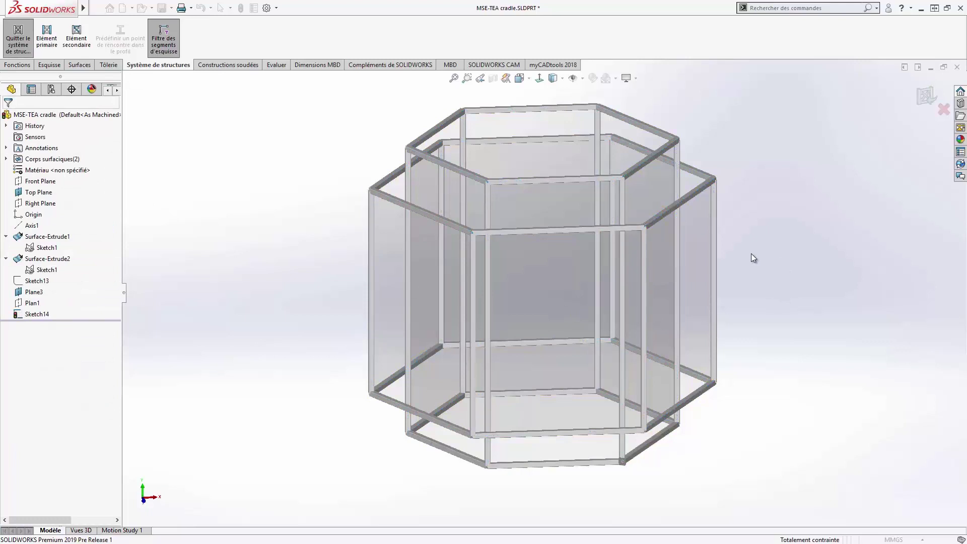
Step: Change the twelve vertical members to the Al Round Tubing - Configured profile, size 10 OD x 0.375 Wall
drag(751, 253, 331, 312)
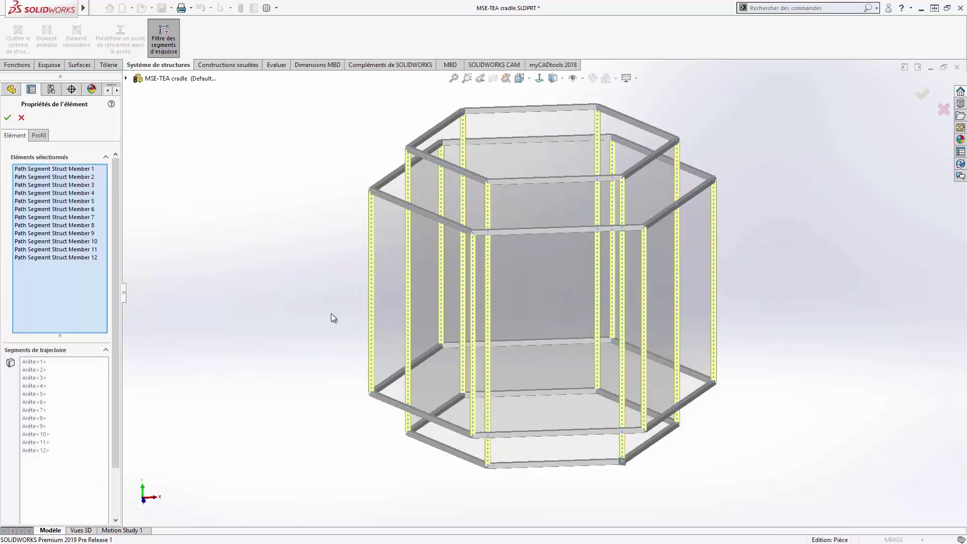
click(39, 136)
click(64, 230)
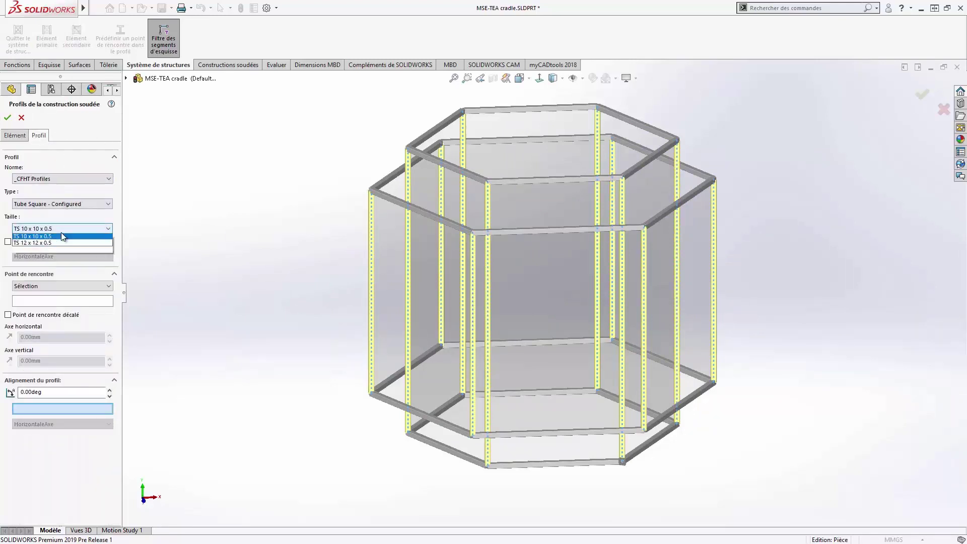
click(63, 231)
click(74, 204)
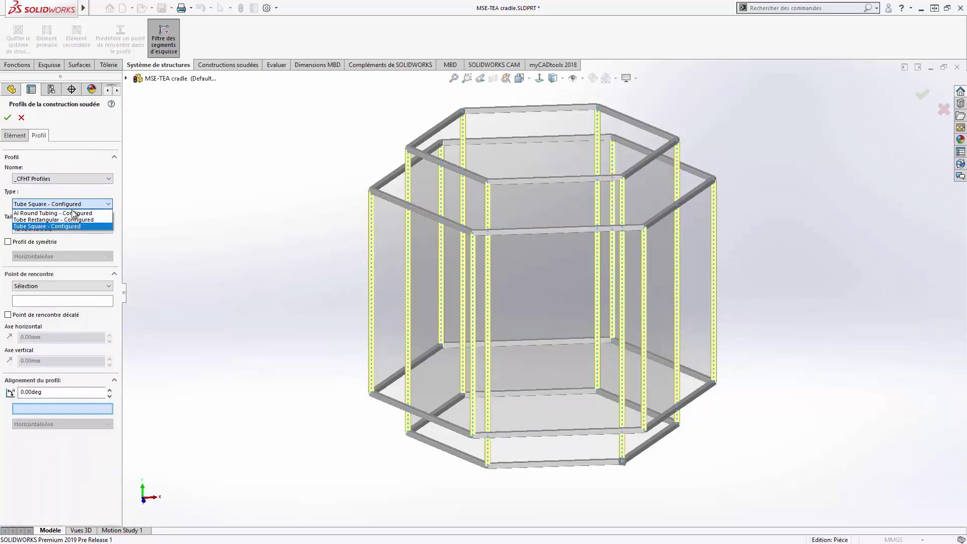
click(74, 213)
click(70, 228)
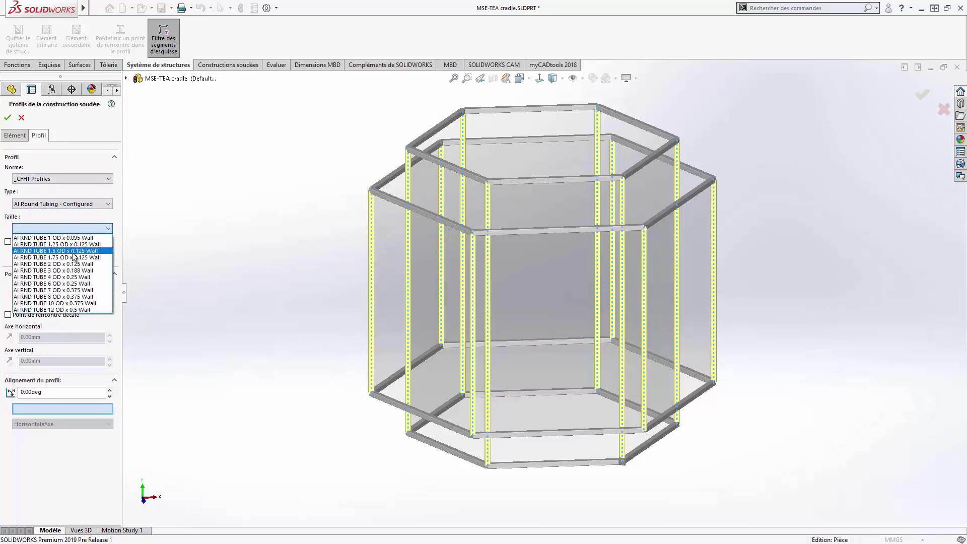
click(60, 303)
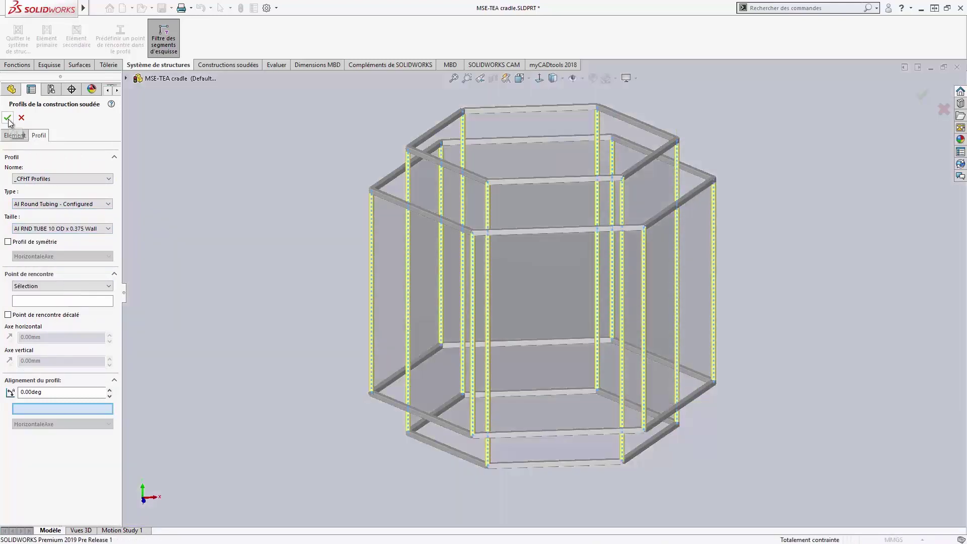
click(8, 120)
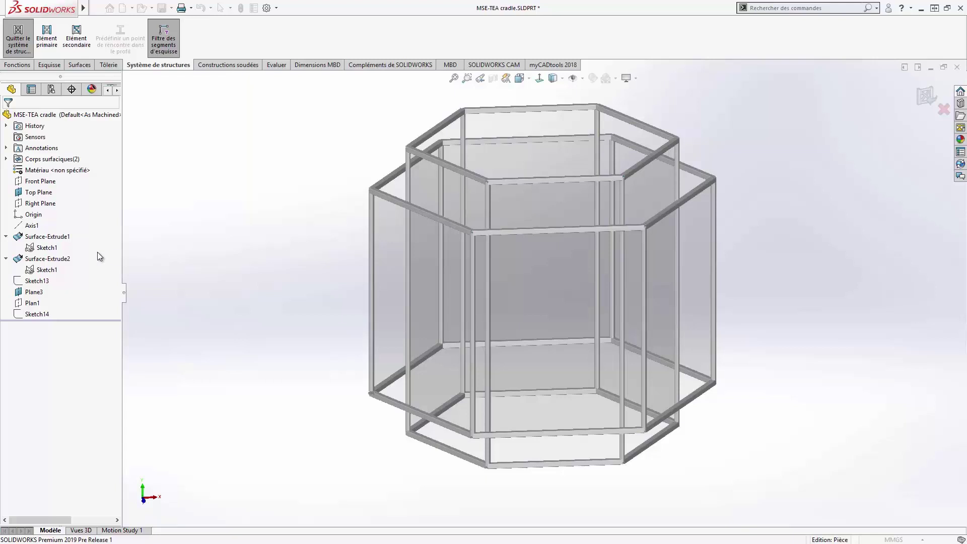
Step: Show Sketch13 and, with the sketch segment filter on, choose its six zigzag lines as path segments for new primary members
click(40, 281)
click(50, 266)
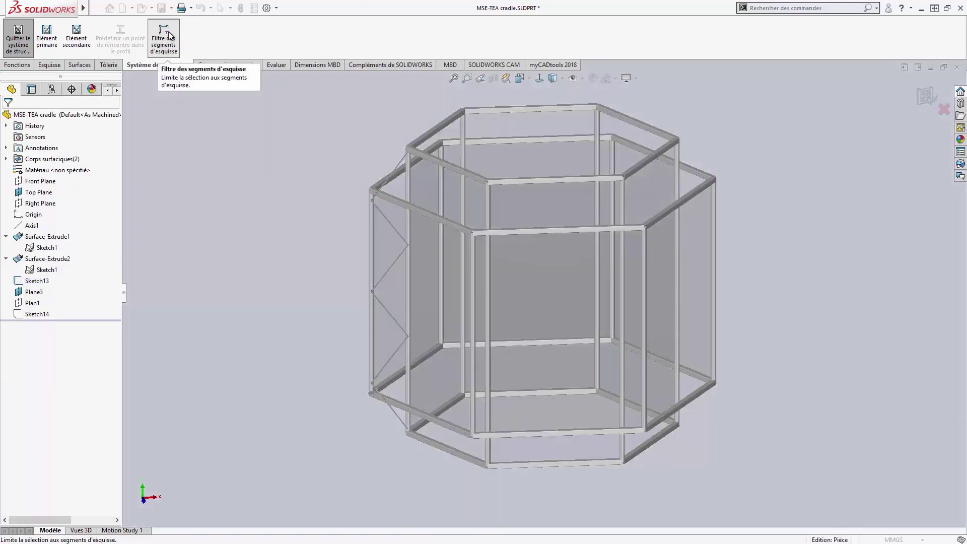
click(169, 36)
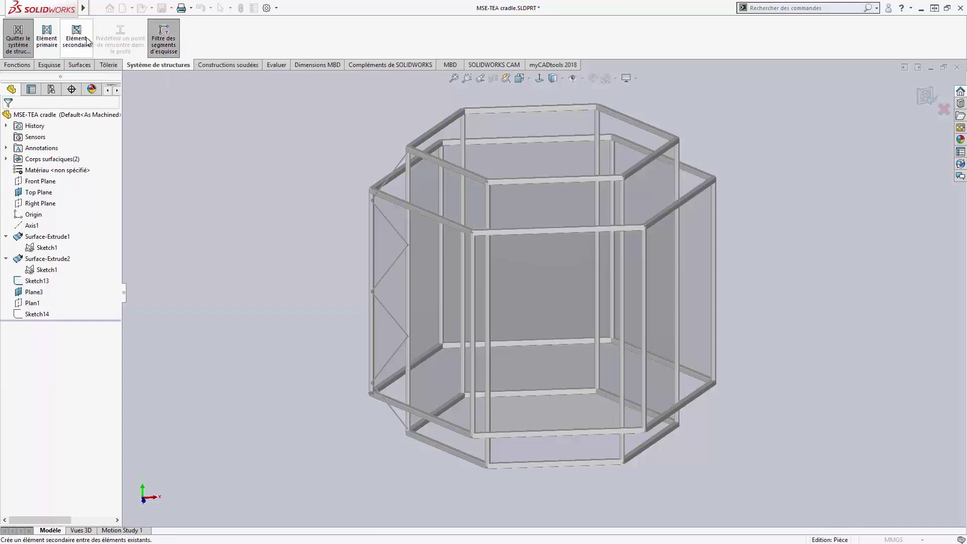
click(50, 45)
drag(332, 111, 419, 463)
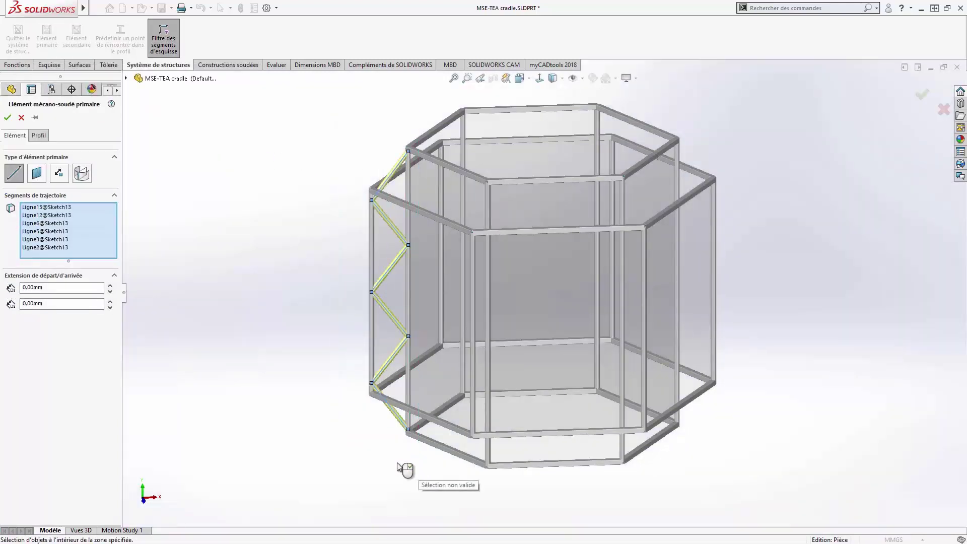
Step: Create the zigzag members with the Al Round Tubing profile in size 7 OD x 0.375 Wall
click(51, 136)
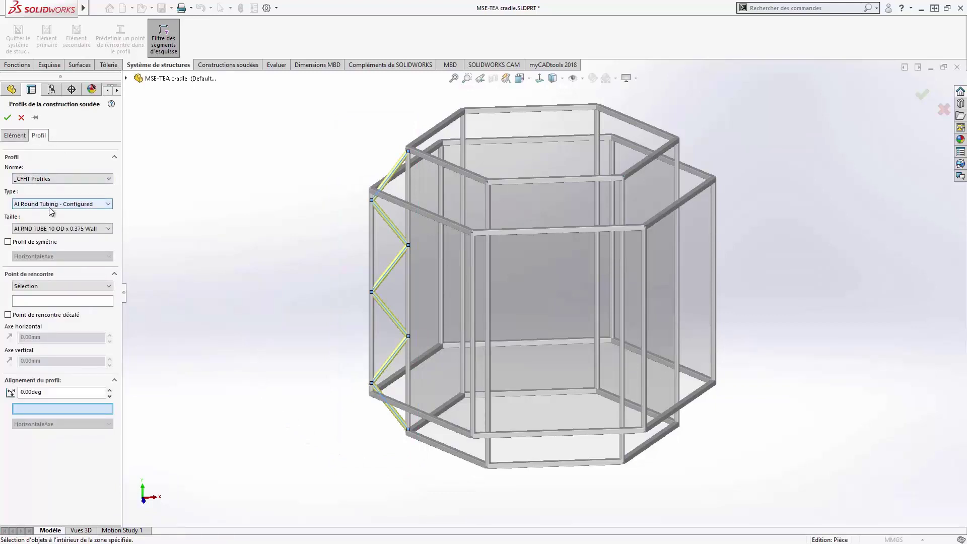
click(50, 228)
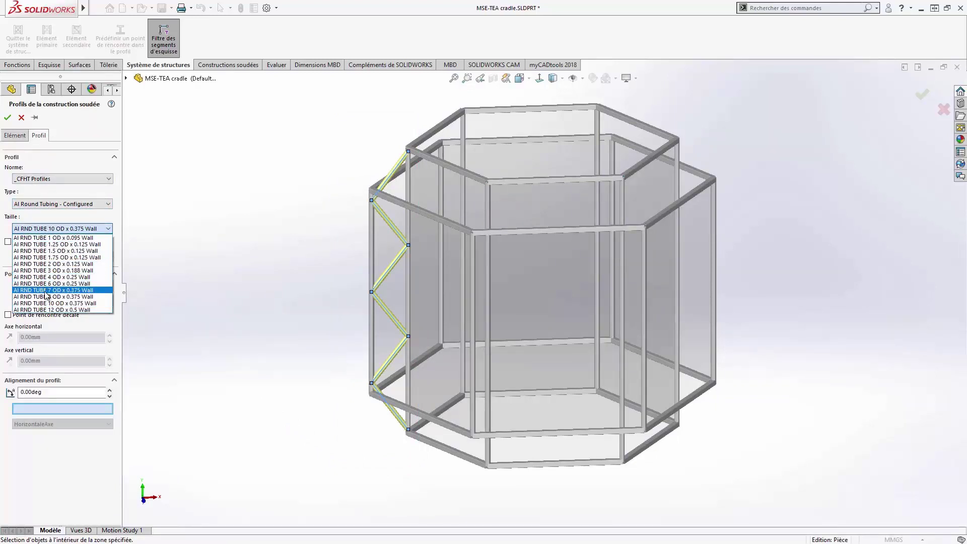
click(35, 238)
click(9, 120)
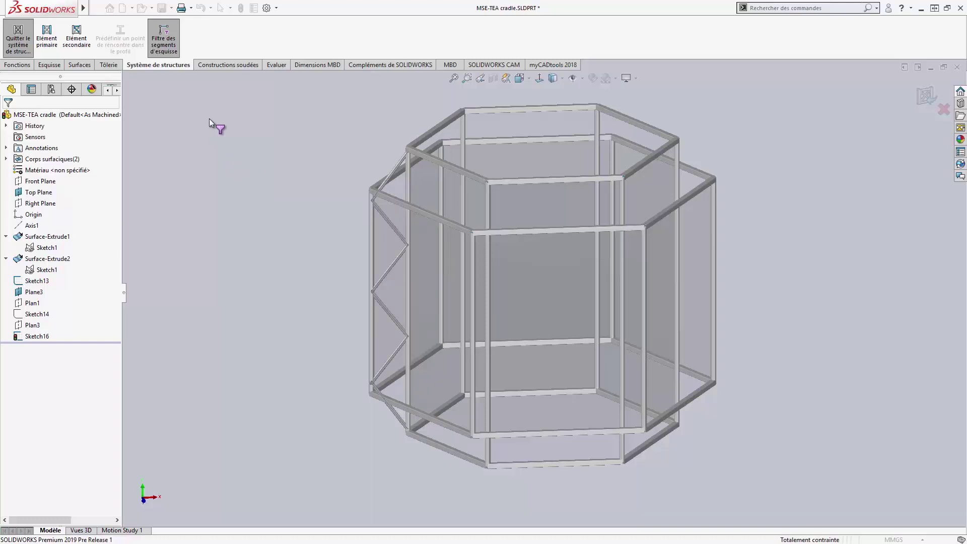
Step: Start a support plane secondary member with Top Plane and Plane3 as its support planes
click(73, 35)
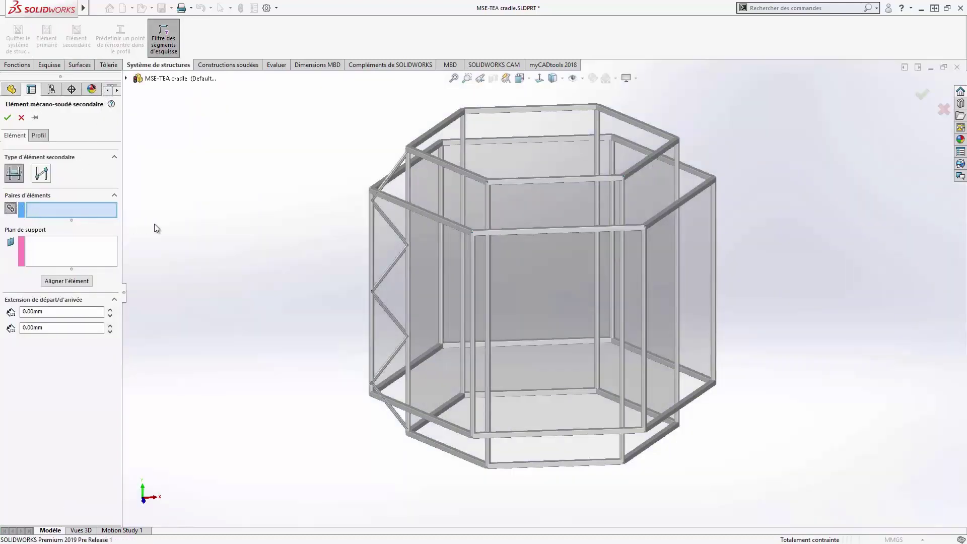
click(127, 78)
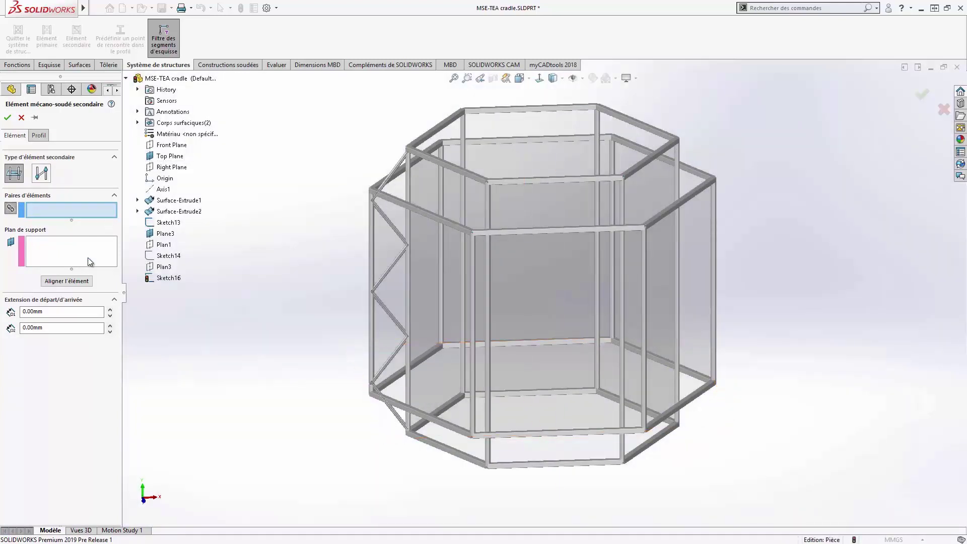
click(90, 261)
click(170, 156)
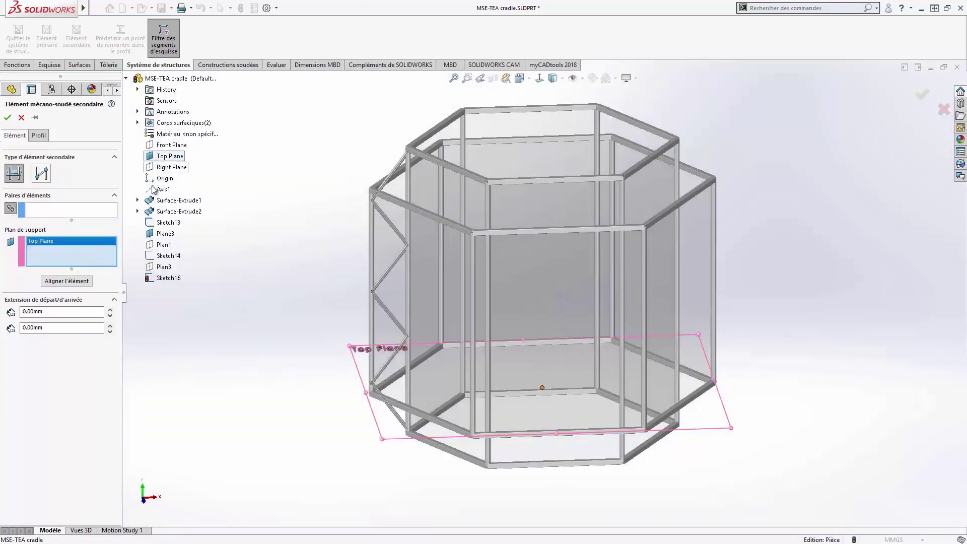
click(154, 236)
click(71, 208)
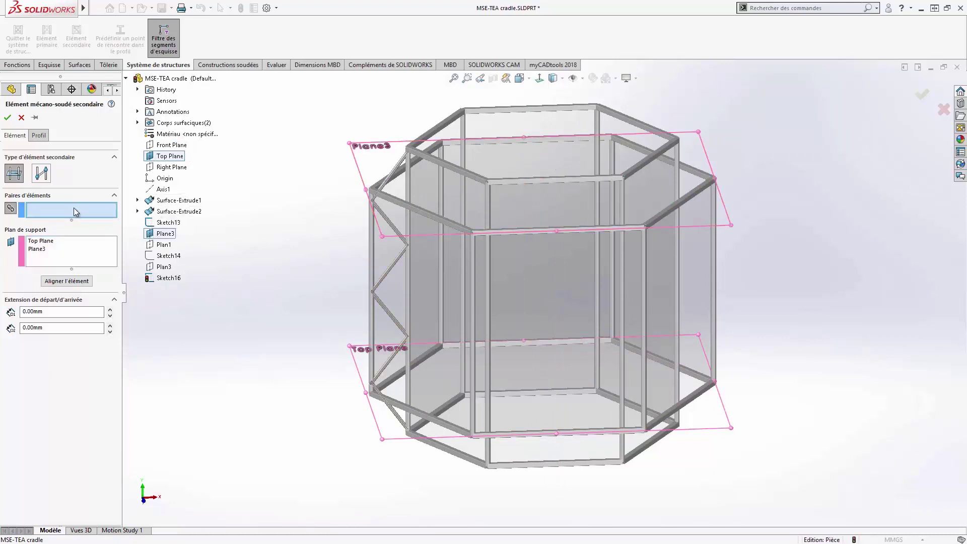
Step: Chain the six vertical members of the inner hexagon as member pairs, closing the loop at the first one
click(408, 192)
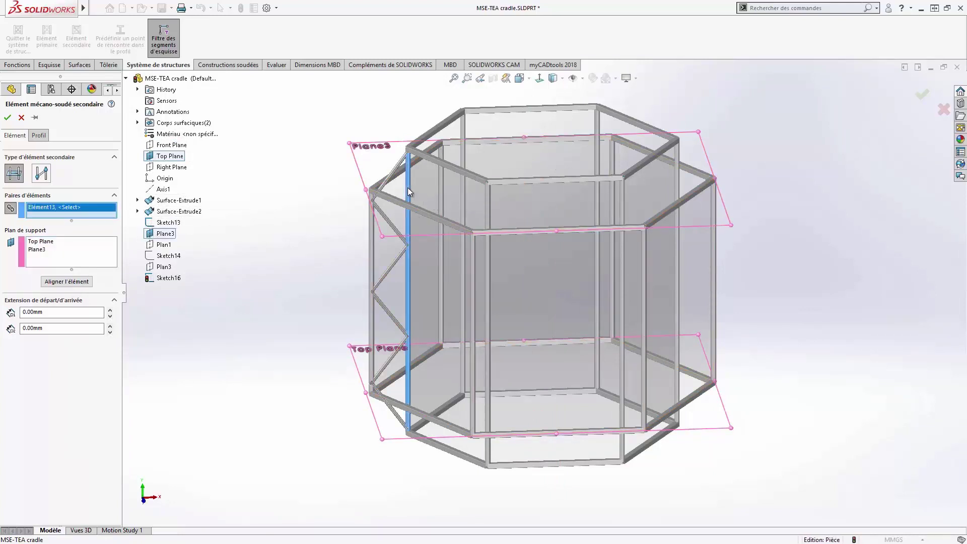
click(464, 189)
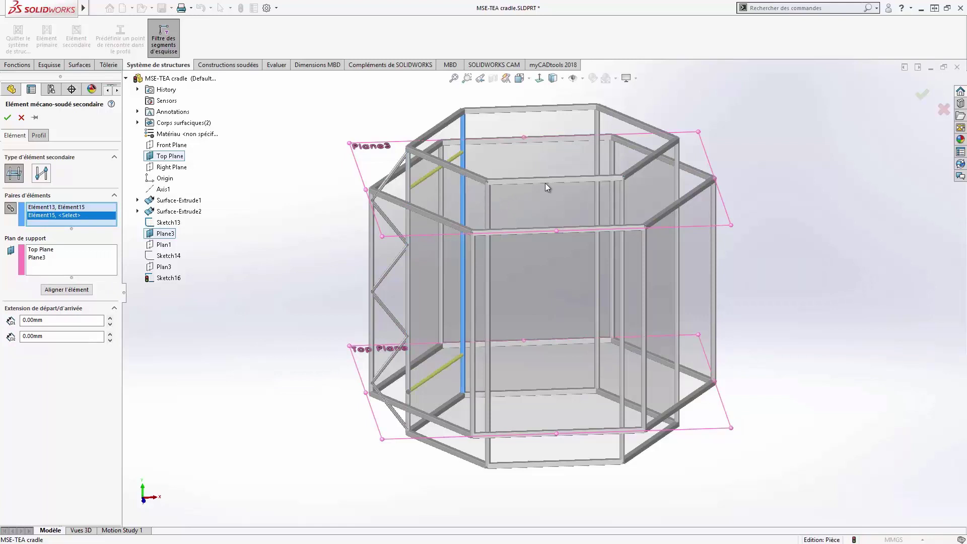
click(596, 151)
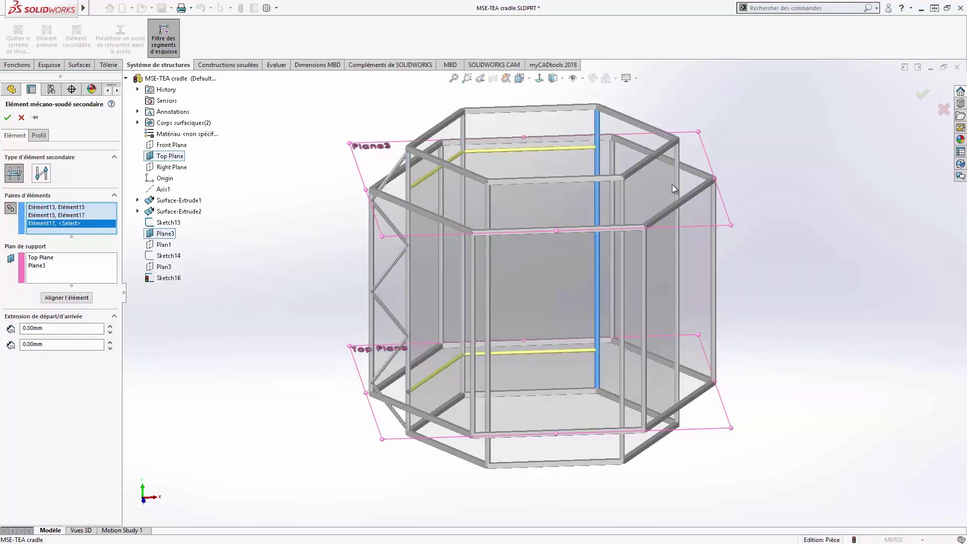
click(661, 194)
click(623, 201)
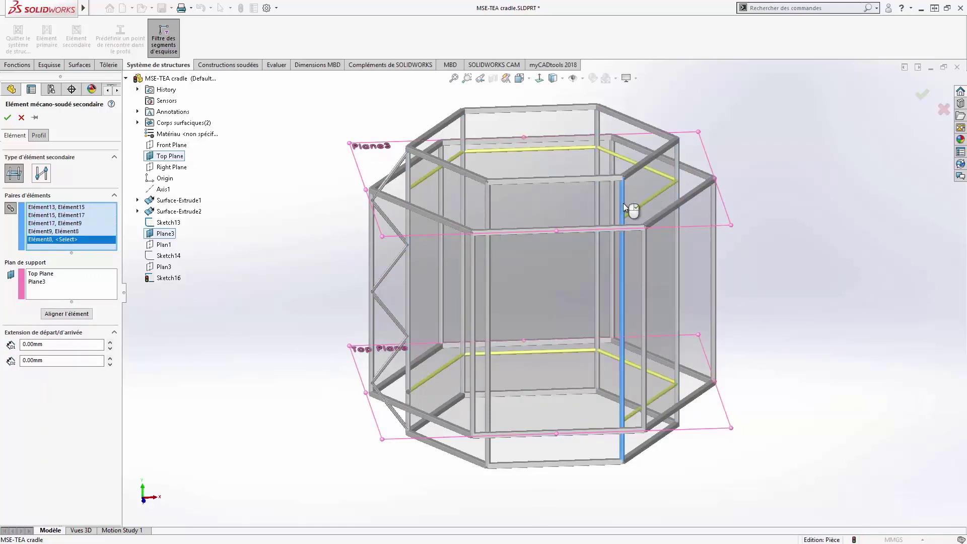
click(487, 205)
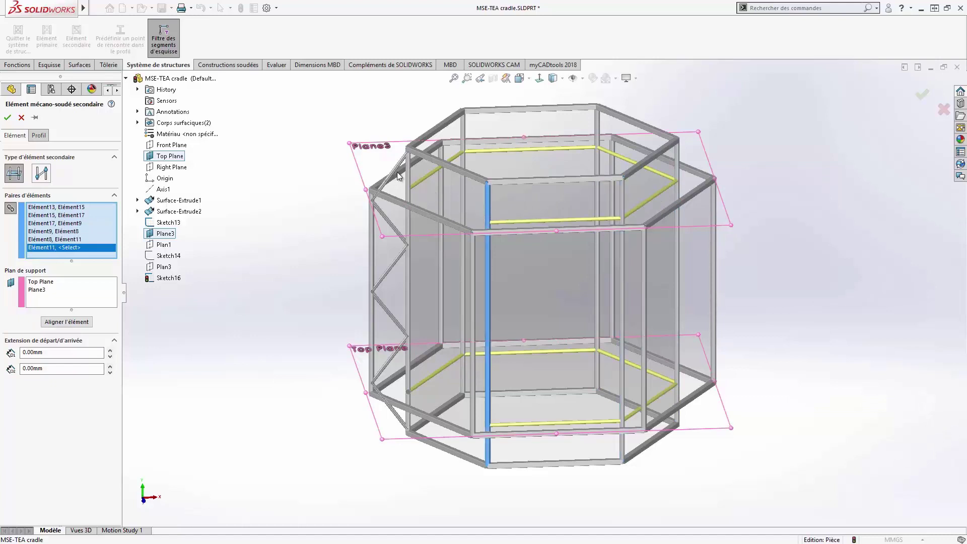
click(410, 177)
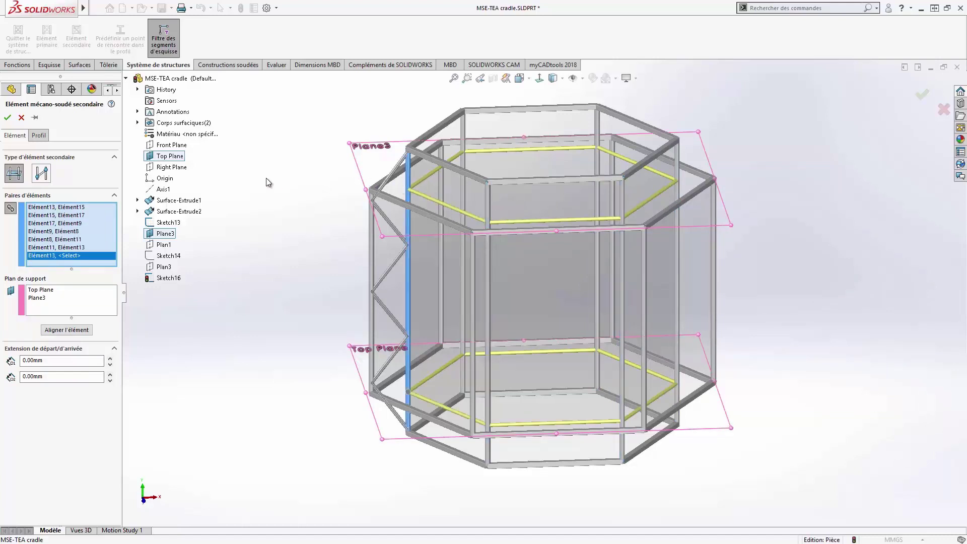
Step: Give the secondary members the Tube Square - Configured profile in size TS 10 x 10 x 0.5 and create them
click(39, 135)
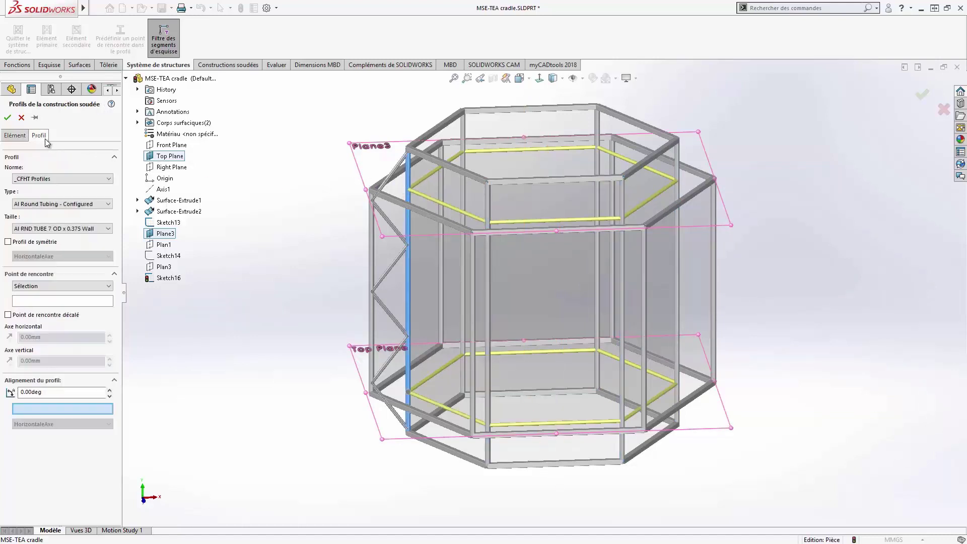
click(52, 204)
click(44, 226)
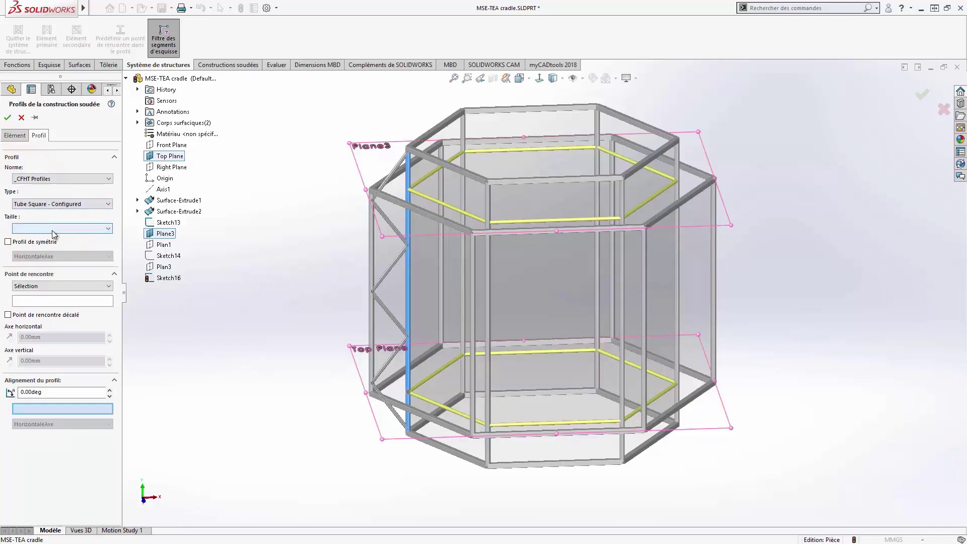
click(53, 229)
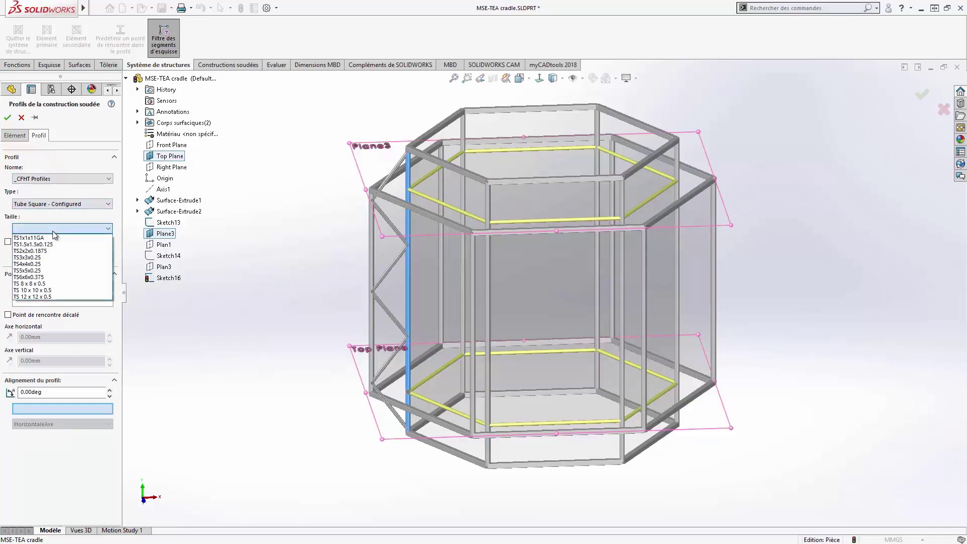
click(48, 290)
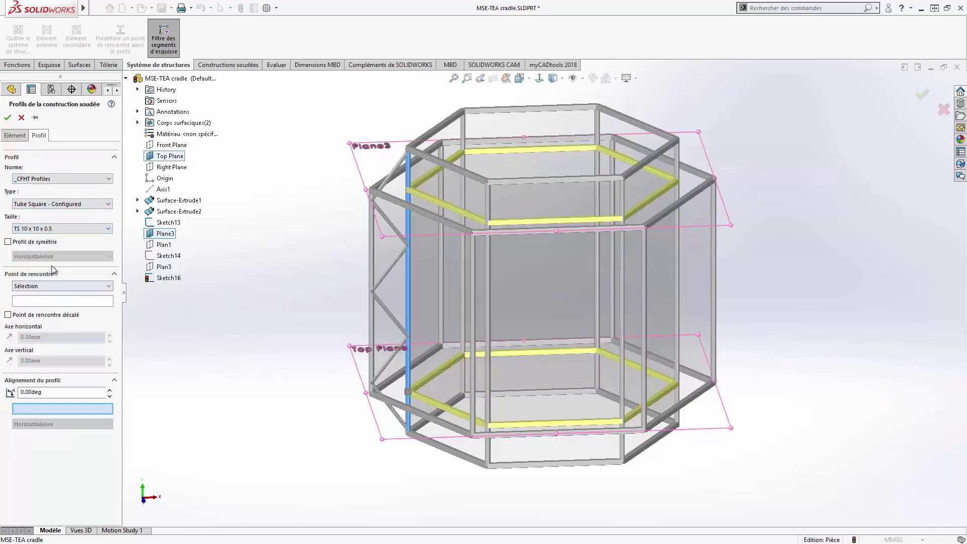
click(7, 117)
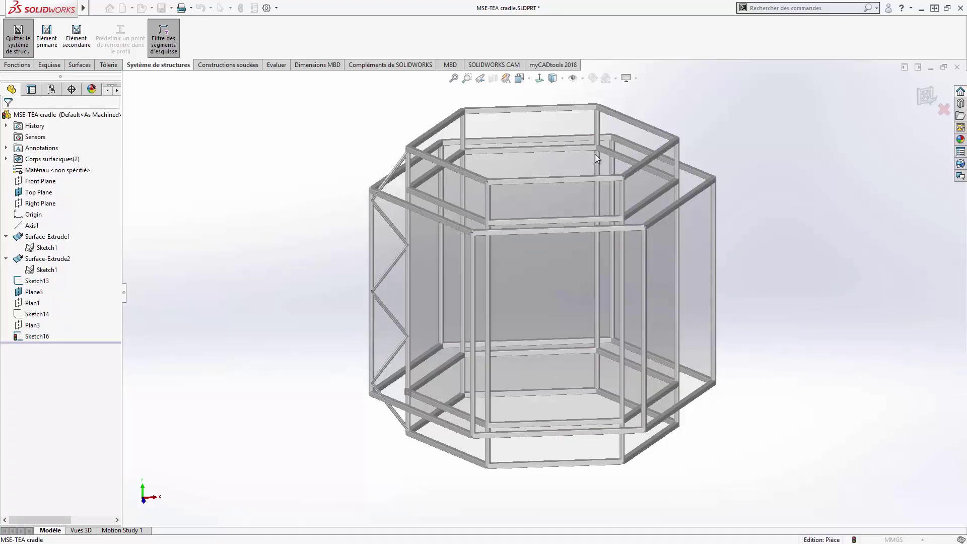
Step: Exit the structure system and set corner groups Simple1 and Simple2 to the body trim type
click(924, 97)
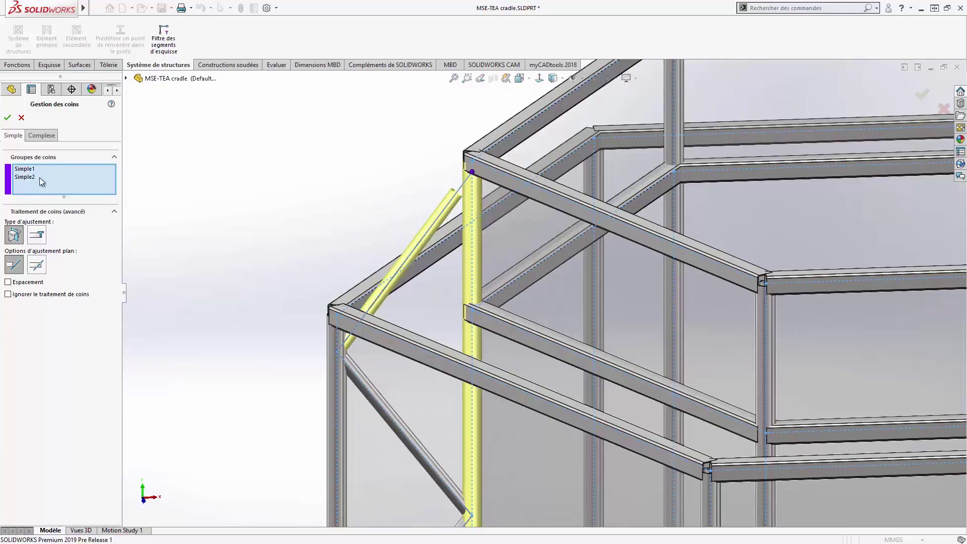
click(28, 169)
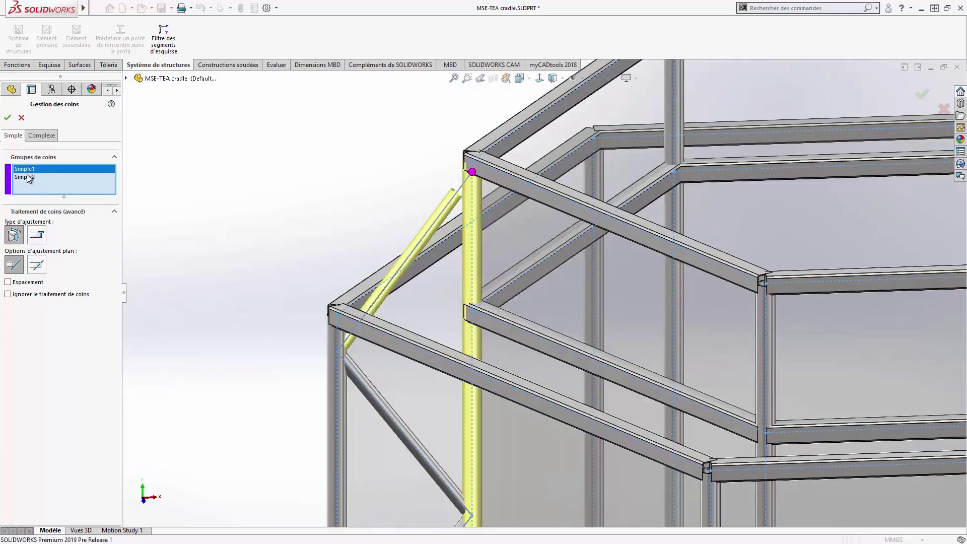
ctrl+click(28, 178)
click(37, 235)
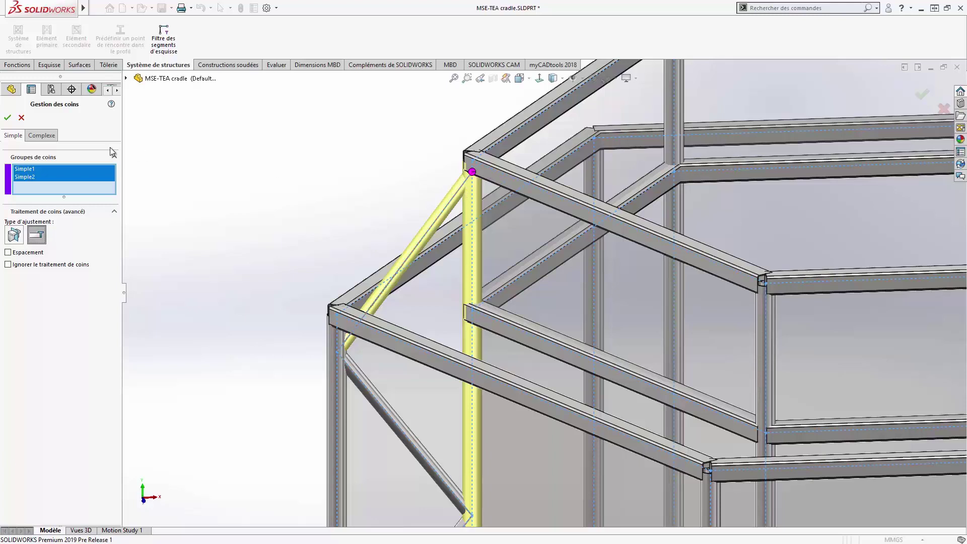
Step: At the complex top corner of the outer hexagon with the zigzag, move the vertical member into the last trim group
click(53, 134)
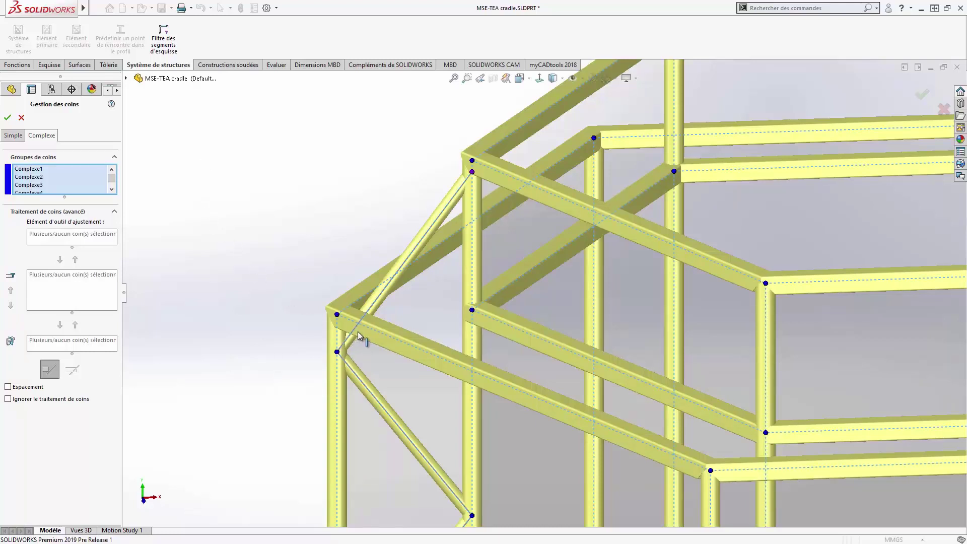
click(337, 314)
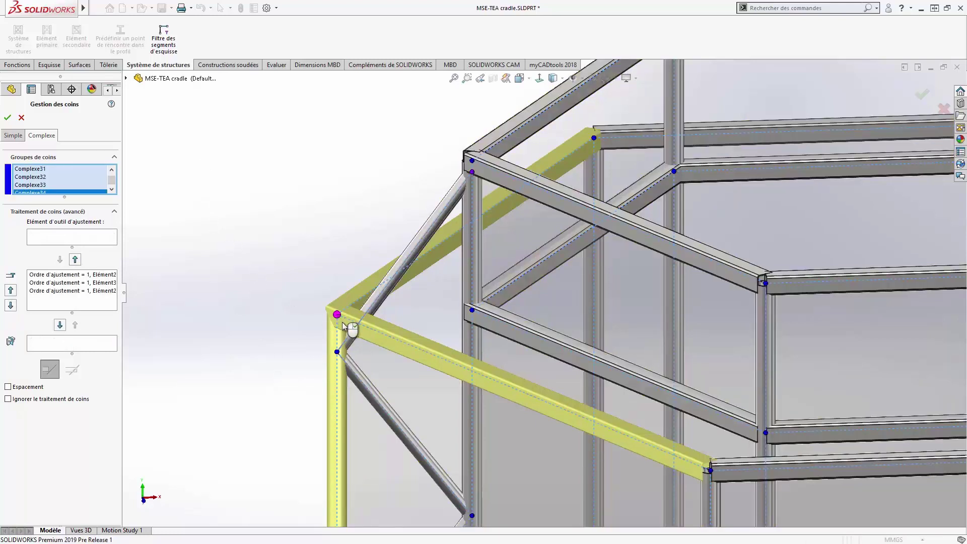
scroll(338, 317, down, 4)
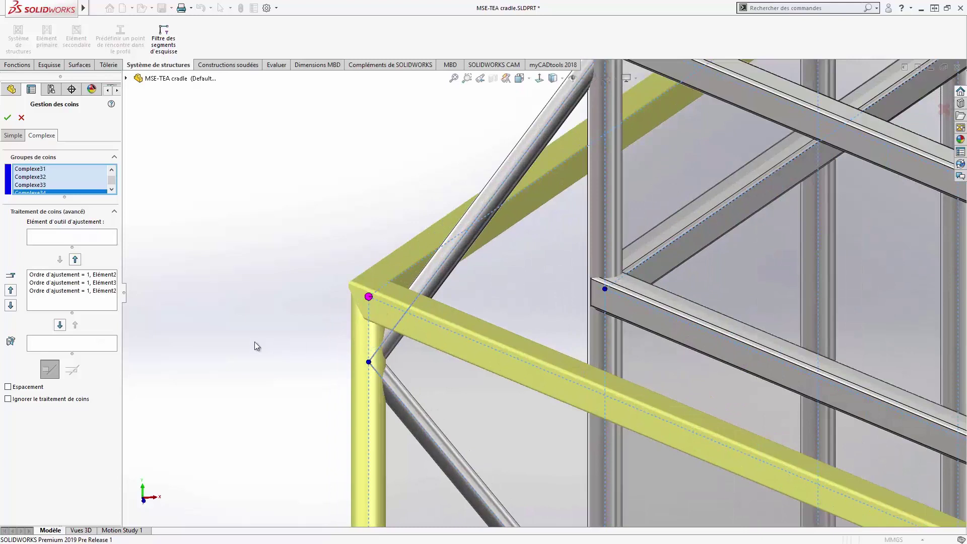
click(96, 275)
click(88, 283)
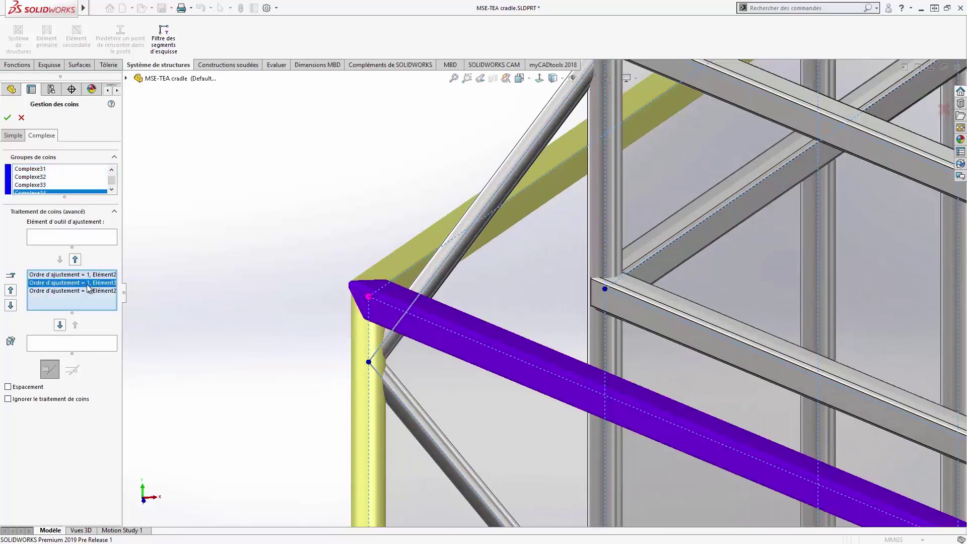
click(60, 325)
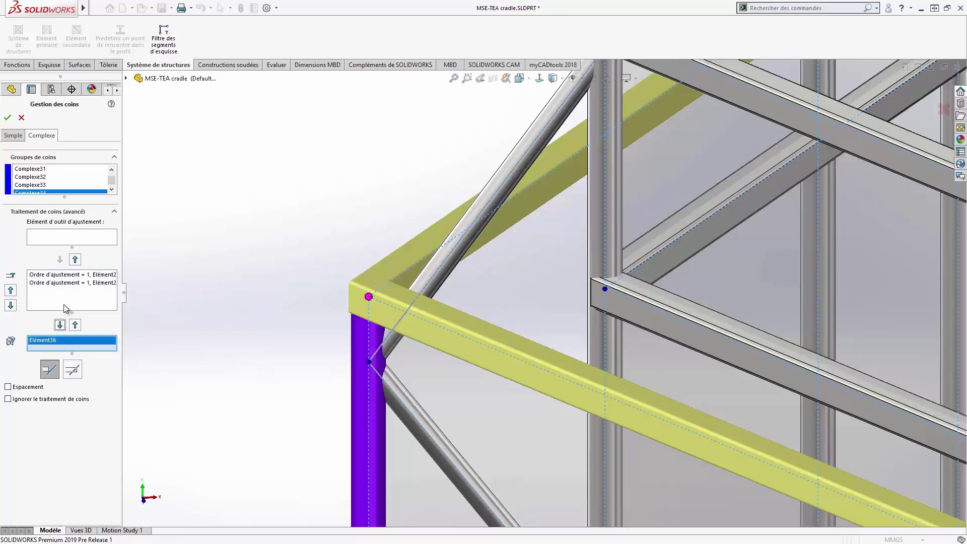
Step: Examine the trim tool and trimmed members of the complex corner midway along the inner vertical member
click(605, 289)
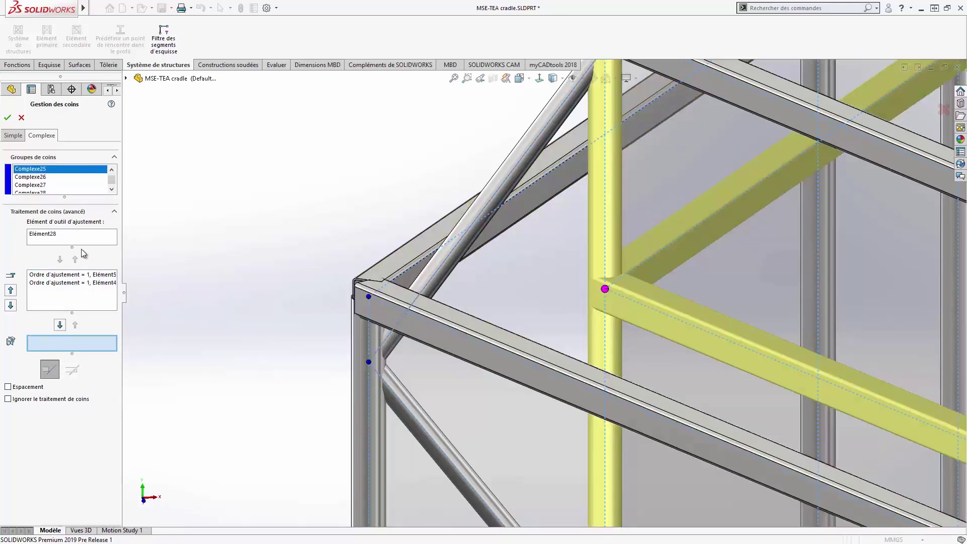
click(49, 234)
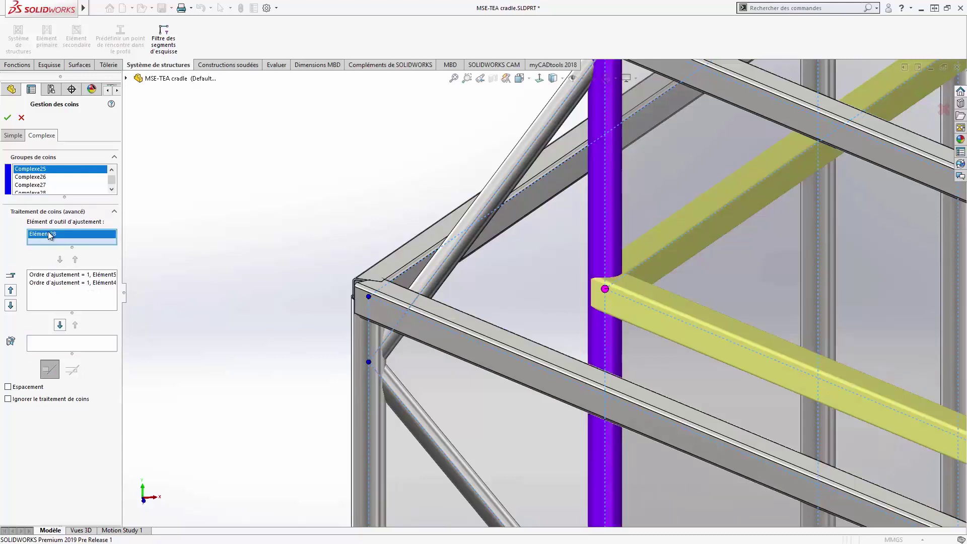
click(54, 275)
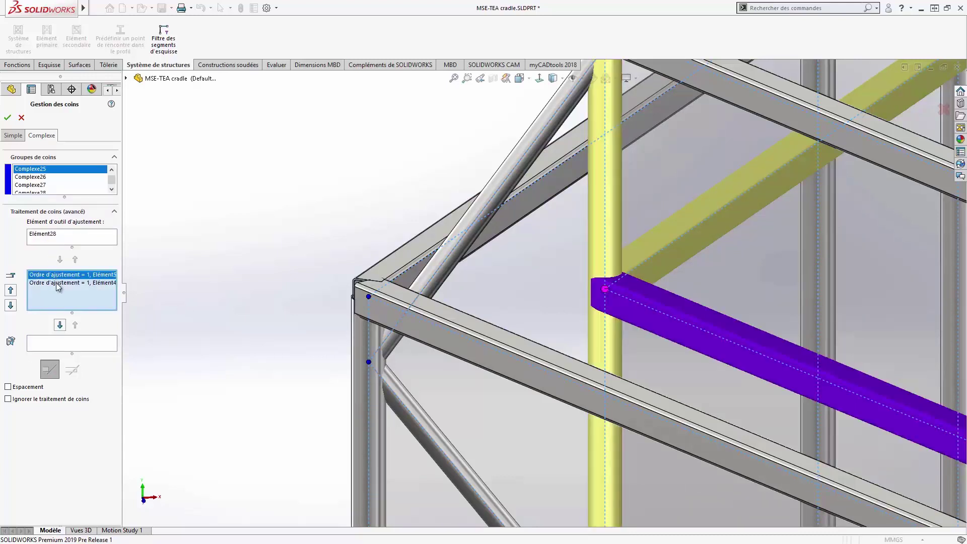
click(57, 283)
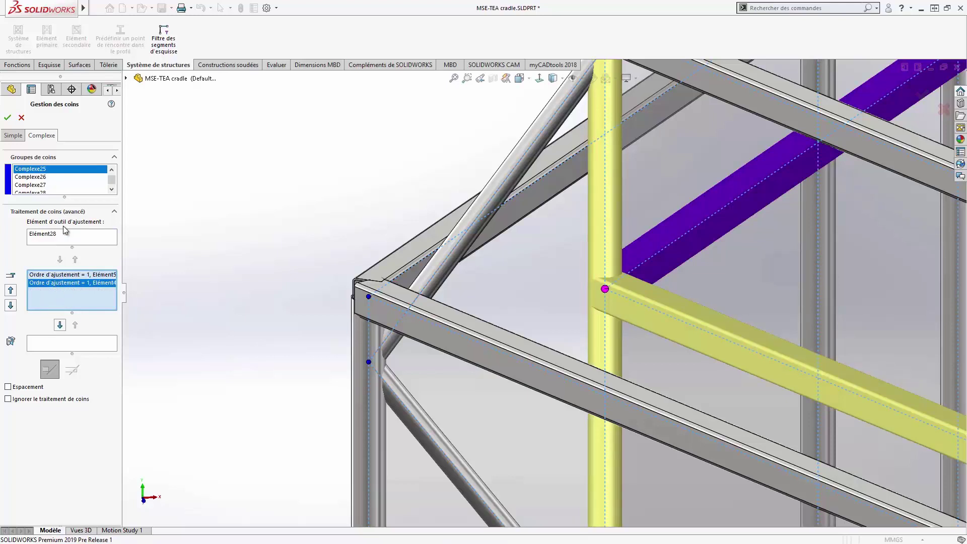
Step: At the inner hexagon's top complex corner, move the vertical member into the last trim group and apply the corner treatments
ctrl+middle_drag(342, 196, 267, 296)
click(489, 146)
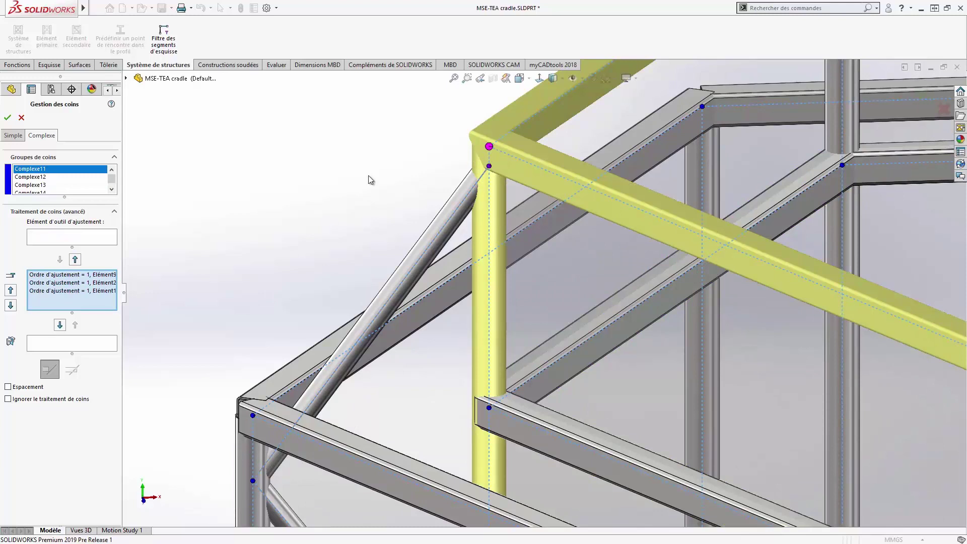
click(86, 282)
click(60, 325)
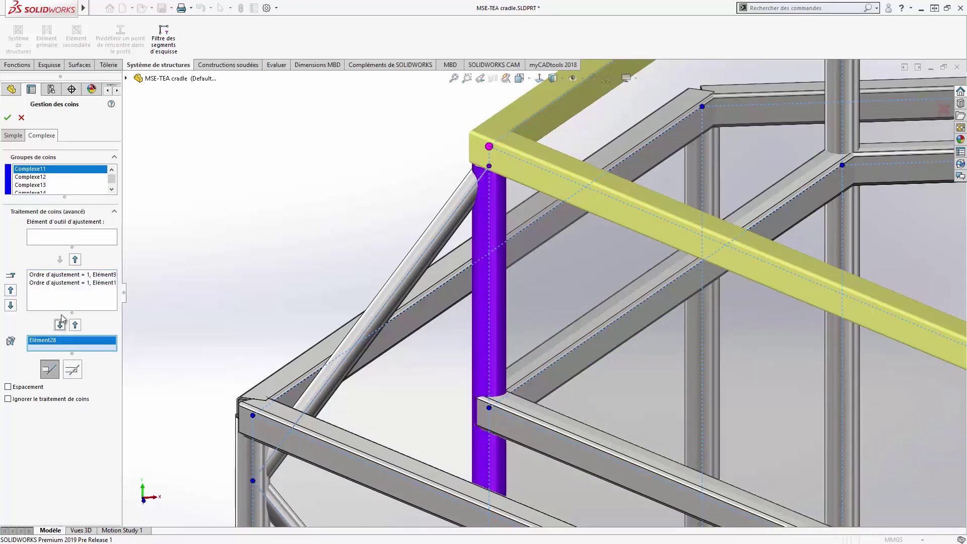
click(7, 117)
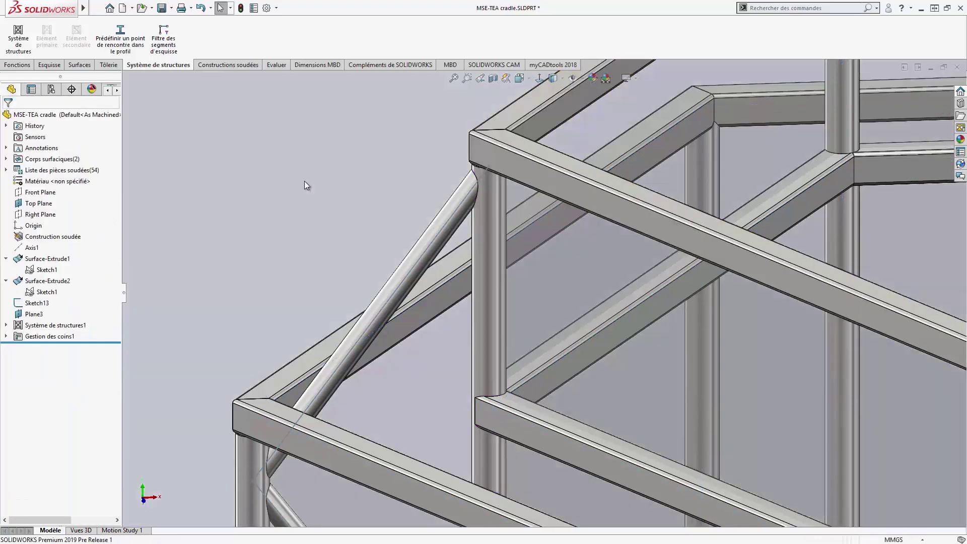
Step: Hide the two surface bodies so only the structural members are displayed
key(f)
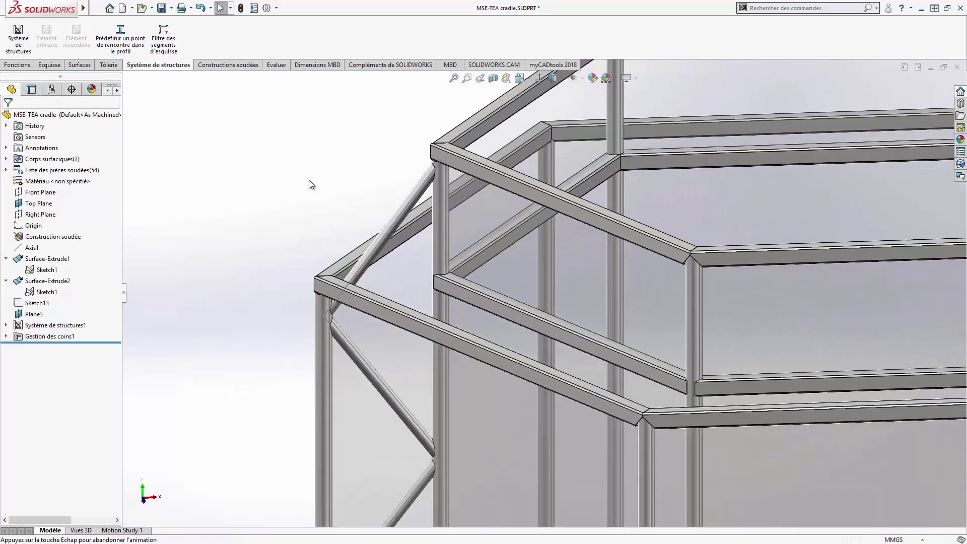
click(52, 159)
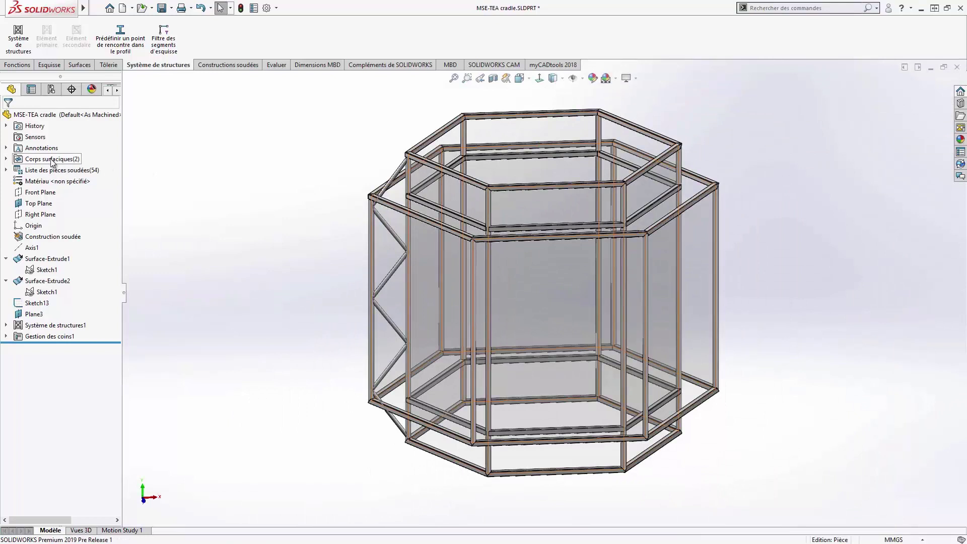
click(61, 145)
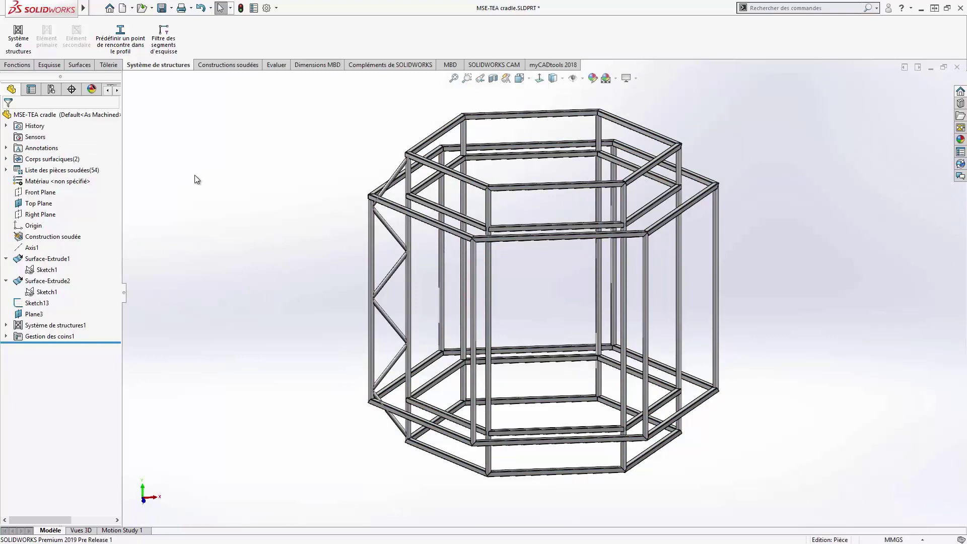
Step: Circular-pattern the six zigzag member bodies around Axis1 with 6 equally spaced instances over 360 degrees
click(35, 250)
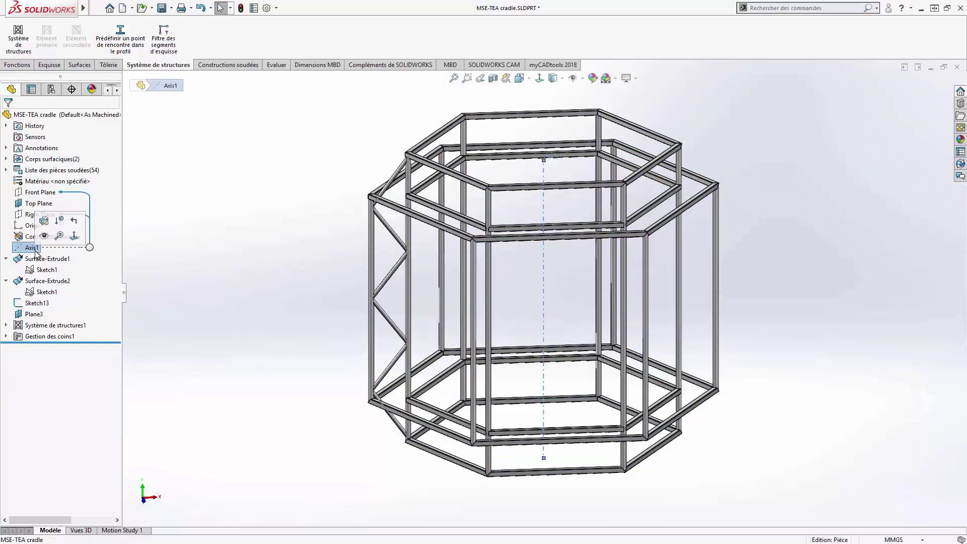
key(s)
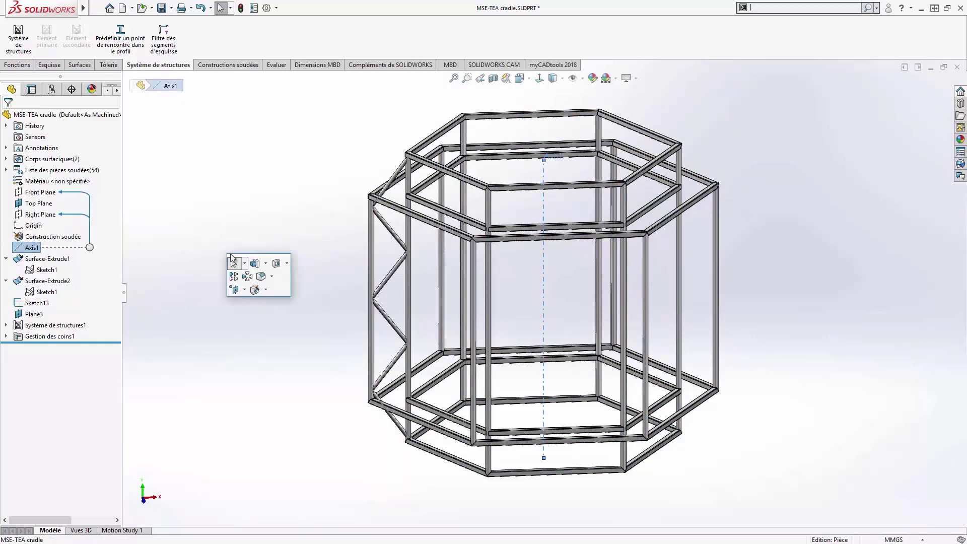
click(248, 276)
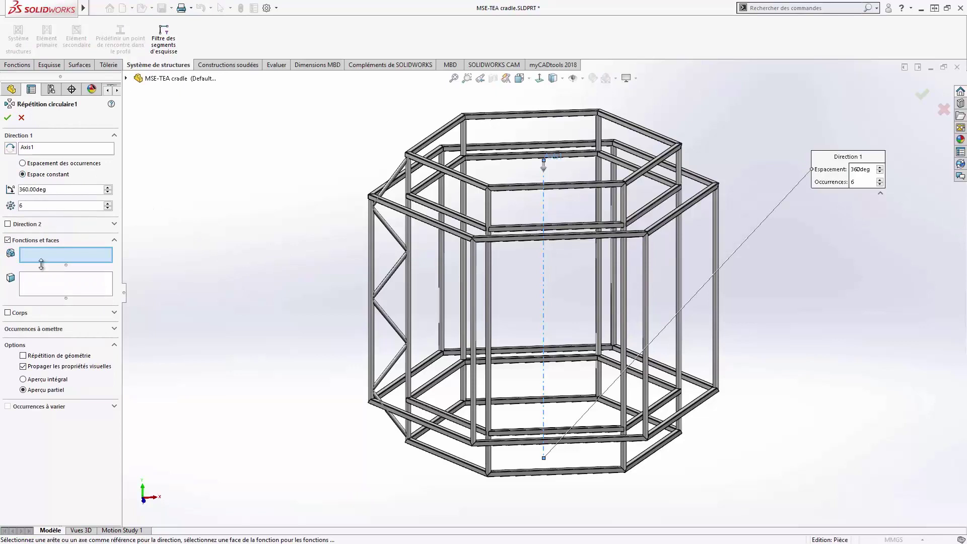
click(8, 313)
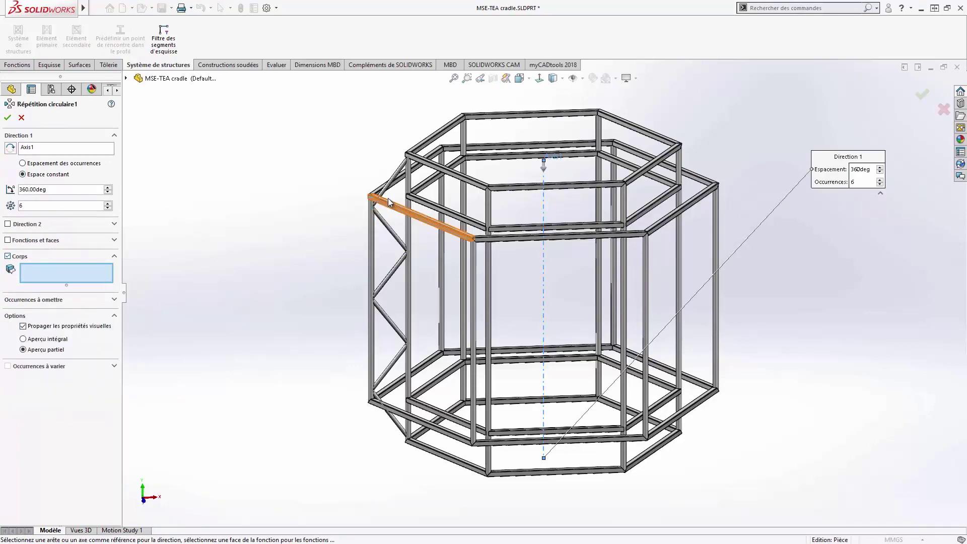
click(387, 183)
click(397, 236)
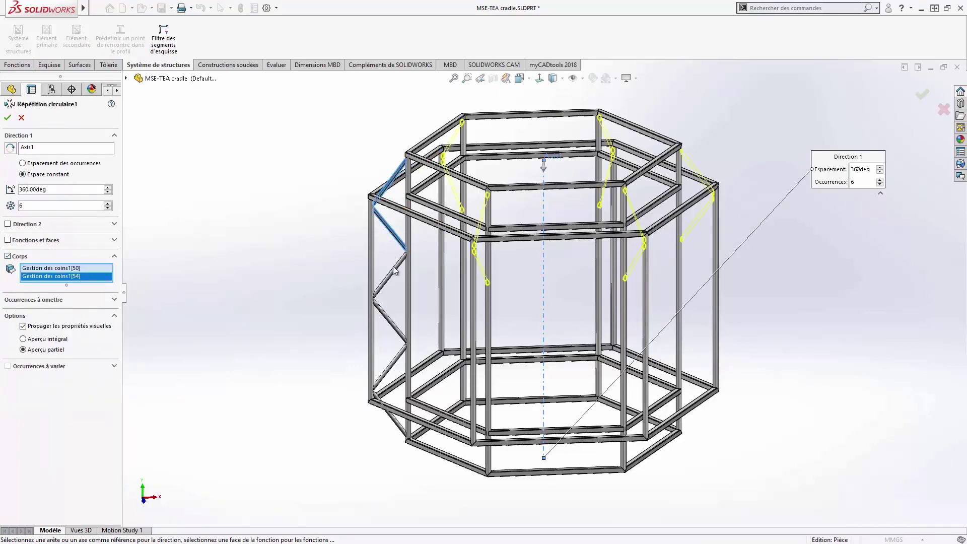
click(393, 272)
click(388, 322)
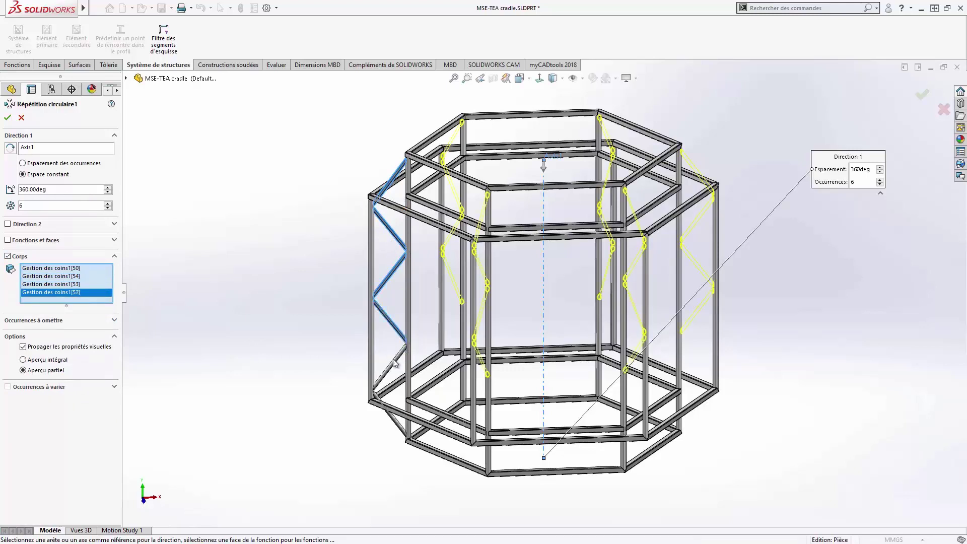
click(391, 365)
click(397, 427)
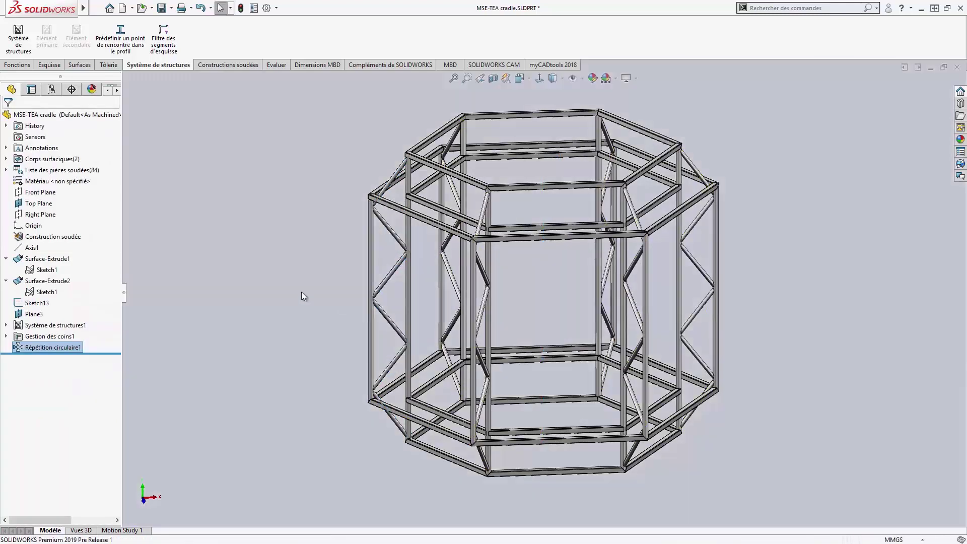
middle_drag(595, 343, 618, 354)
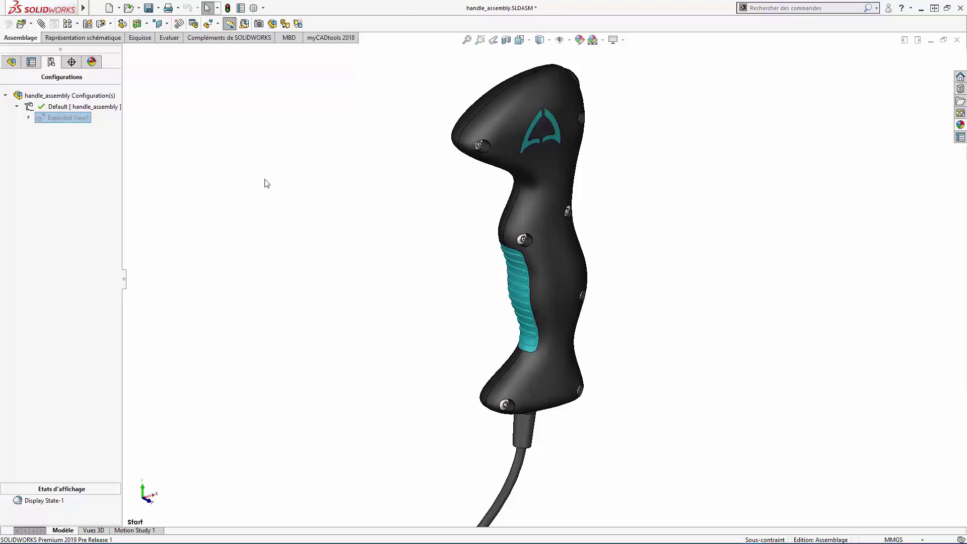
click(265, 180)
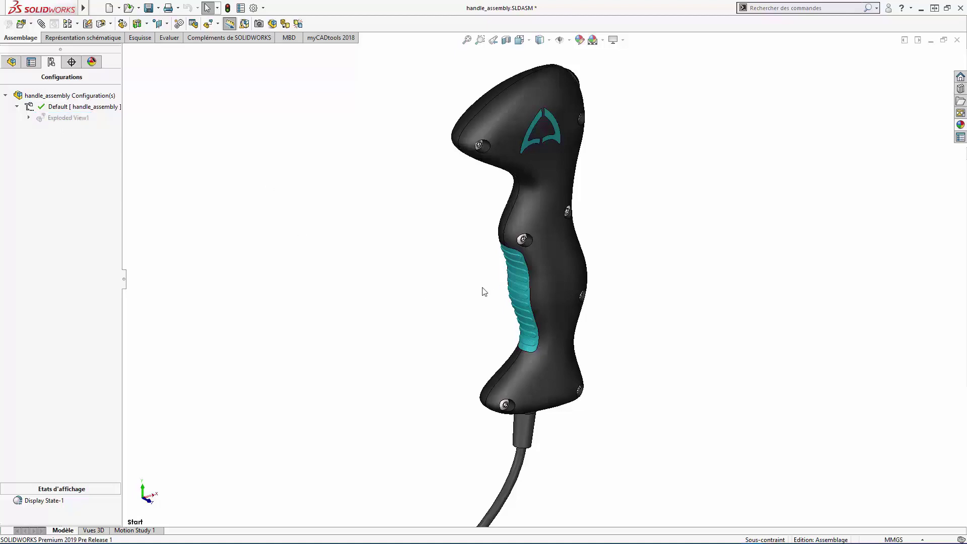
middle_drag(484, 292, 460, 298)
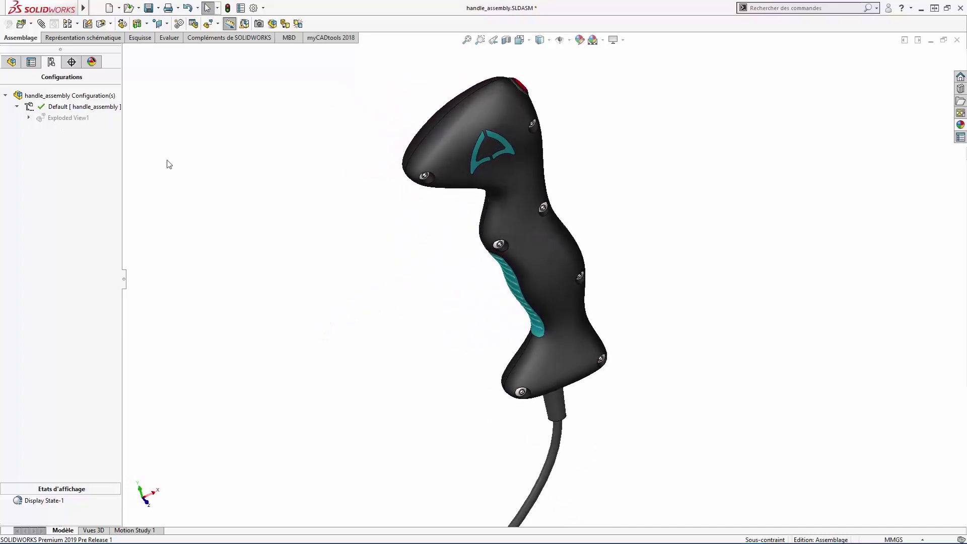
Step: Open the 3D Manufacturing Format file Scanned Handle.3MF from the Part Delighters folder
click(130, 9)
click(608, 351)
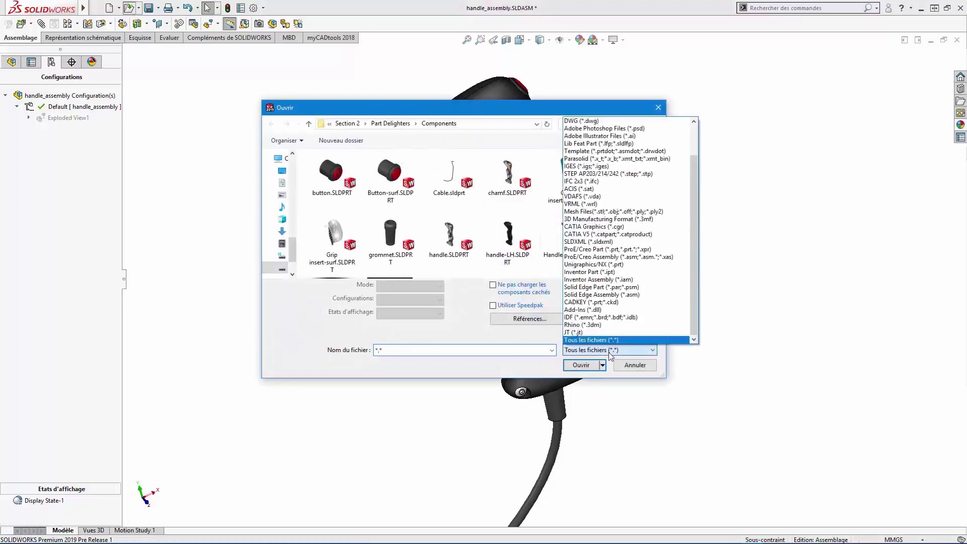
click(615, 219)
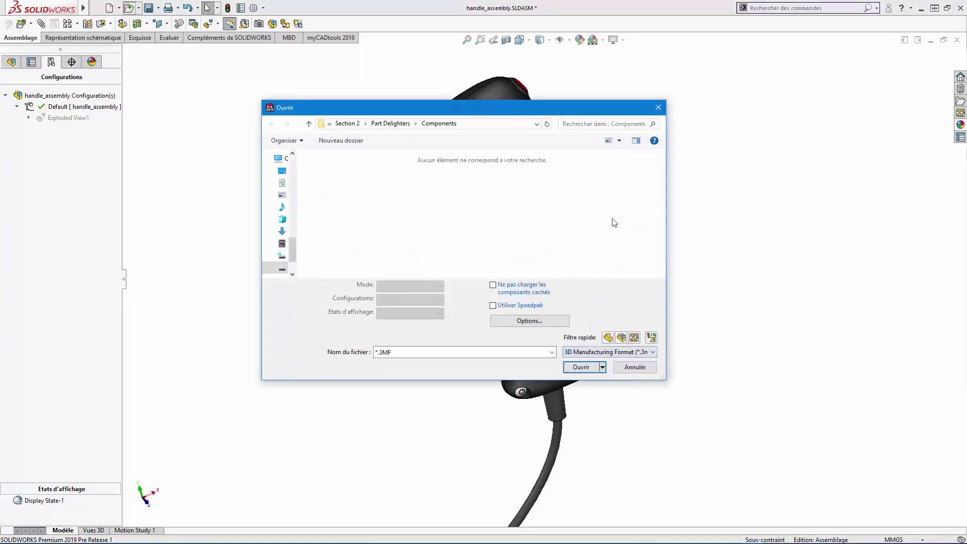
click(390, 123)
click(369, 191)
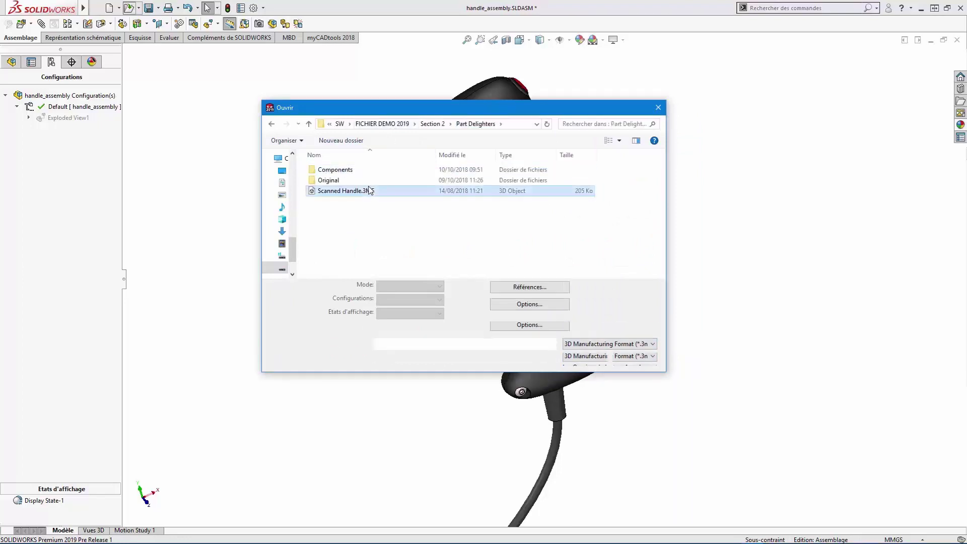
click(582, 357)
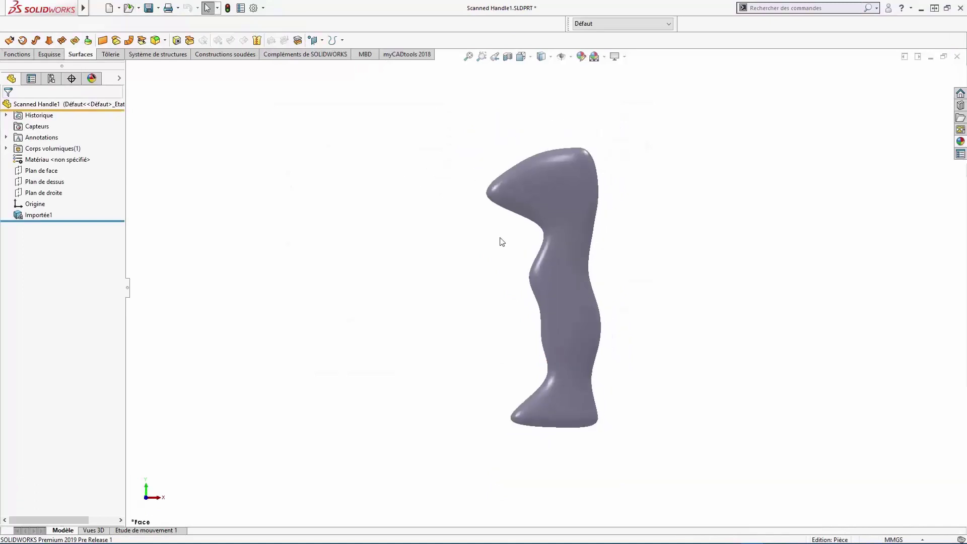
Step: Display the scanned handle shaded with edges and examine its mesh facets from another angle
click(545, 55)
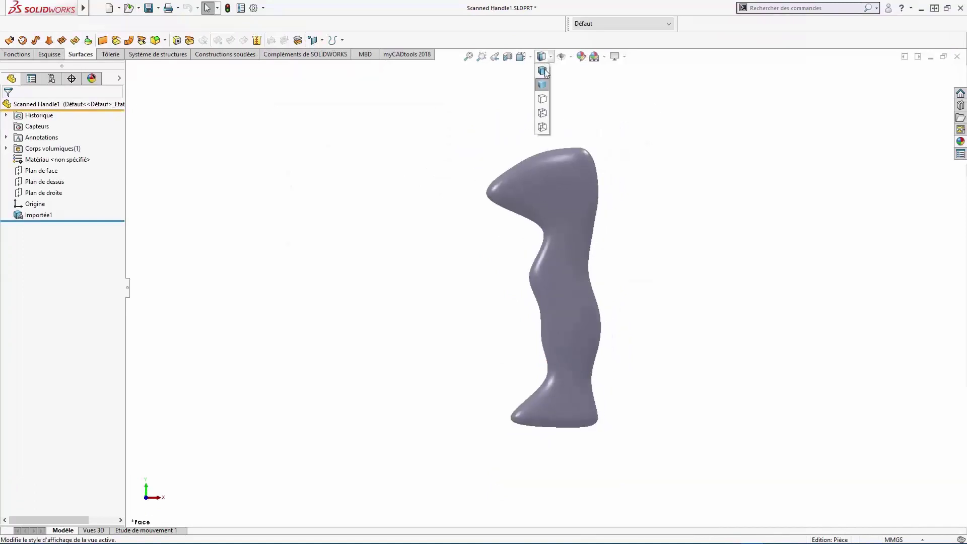
click(544, 101)
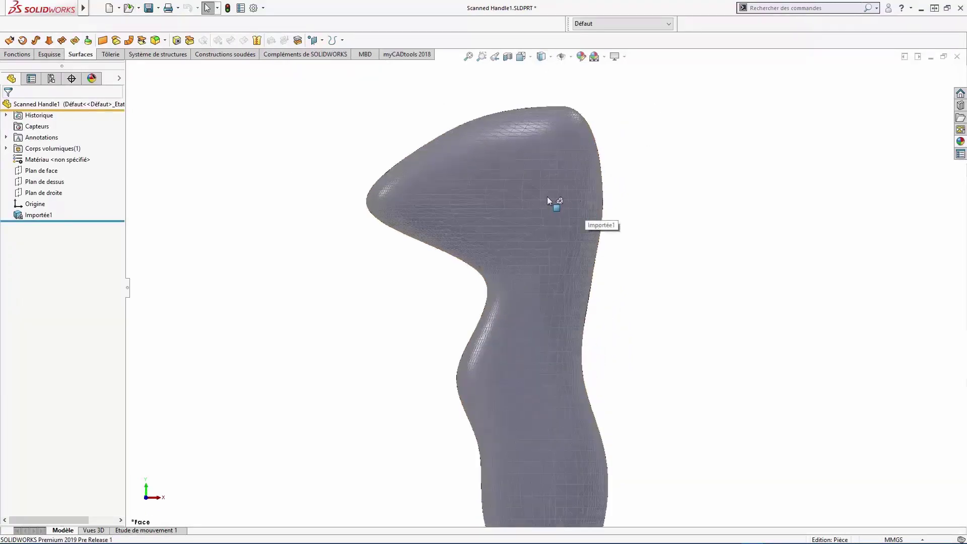
middle_drag(549, 199, 479, 339)
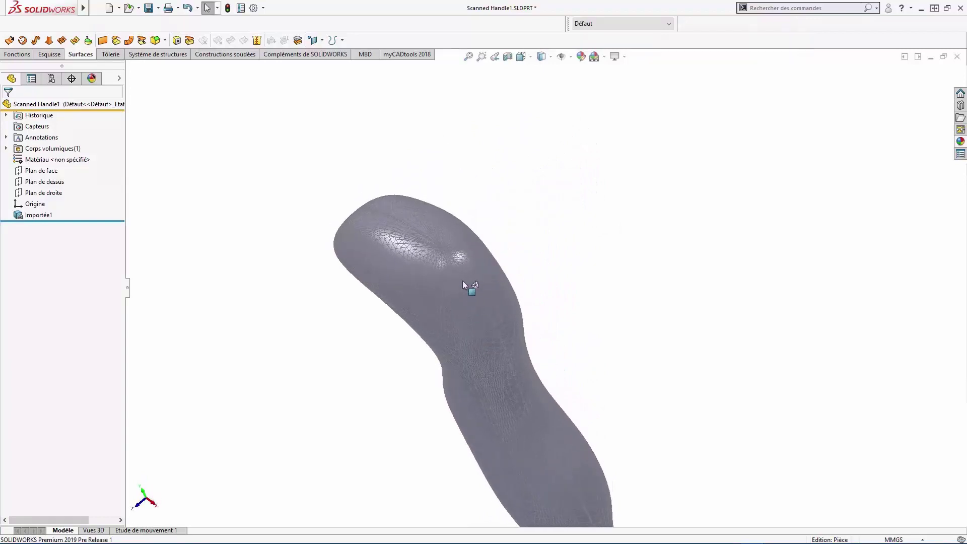
Step: Display the scanned handle shaded without edges and view its smooth shape from the side
scroll(462, 282, down, 4)
scroll(462, 282, up, 1)
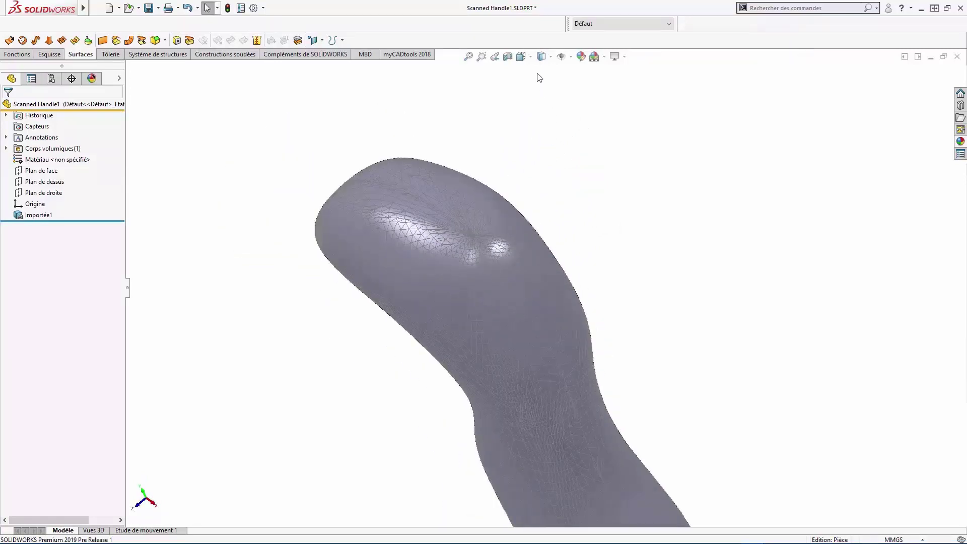
click(544, 56)
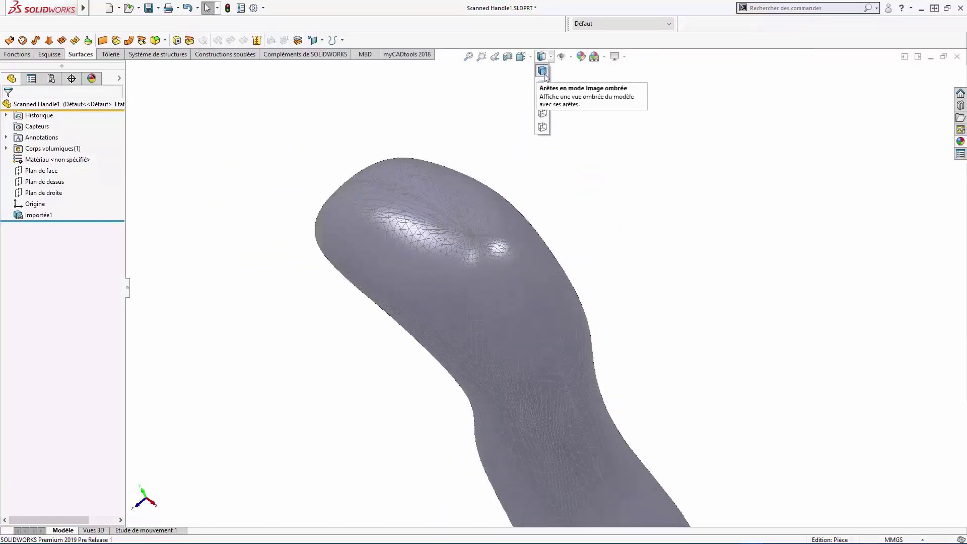
click(544, 86)
scroll(601, 212, up, 3)
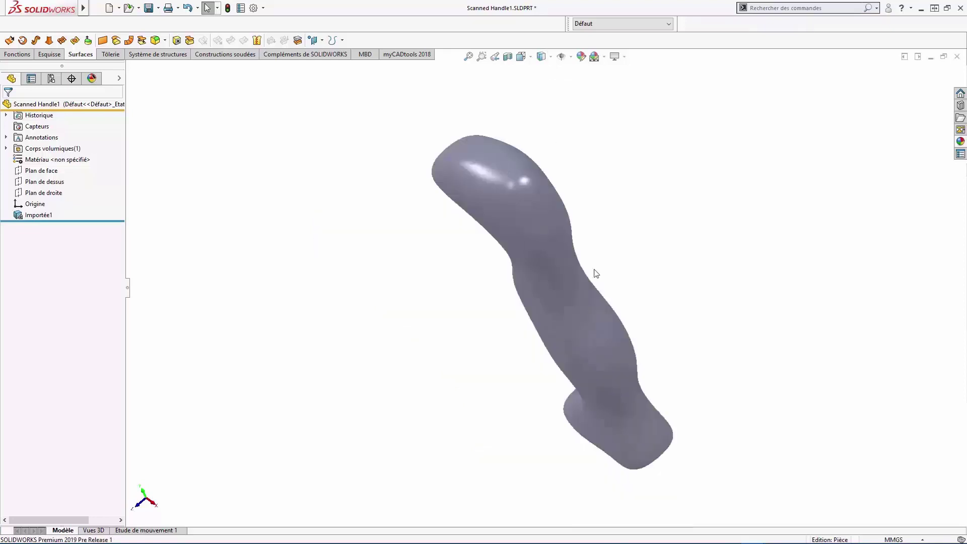
middle_drag(596, 272, 669, 279)
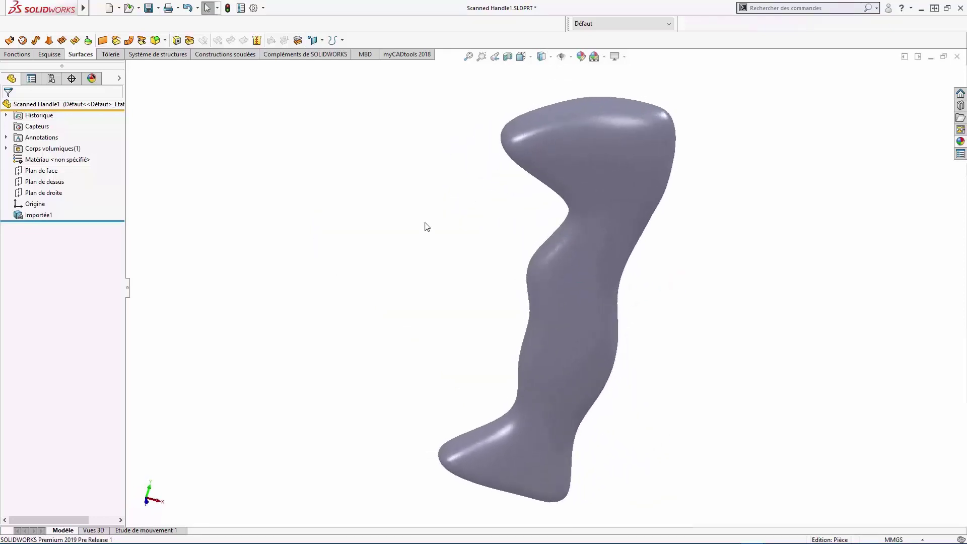
Step: Slice the handle mesh from Plan de dessus with 8 planes offset 20 mm, generating intersection sketches with the Exact option off
click(59, 56)
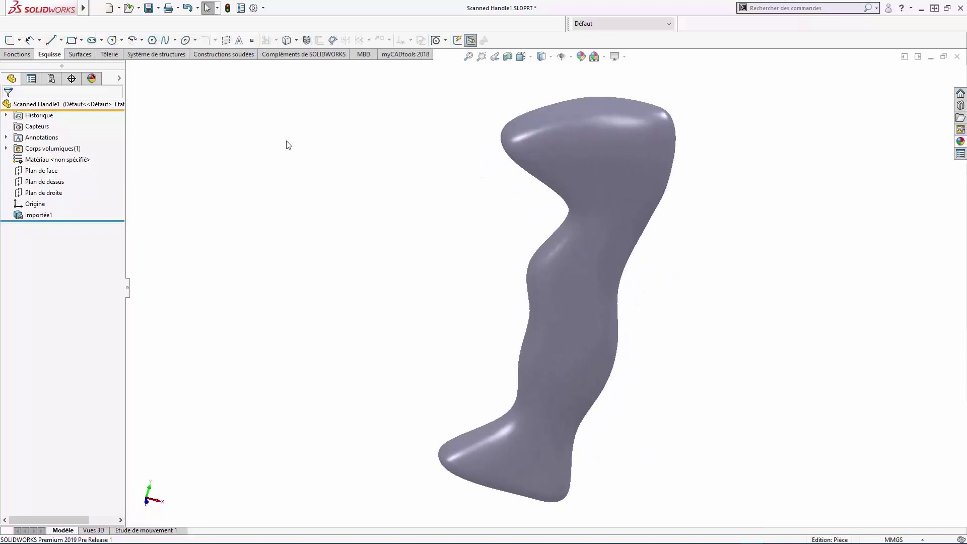
click(306, 40)
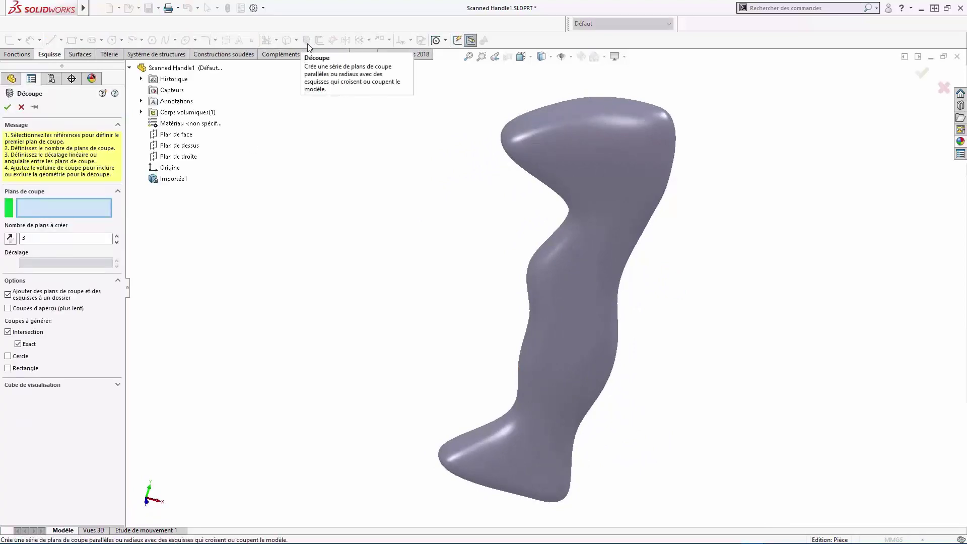
click(191, 147)
click(63, 239)
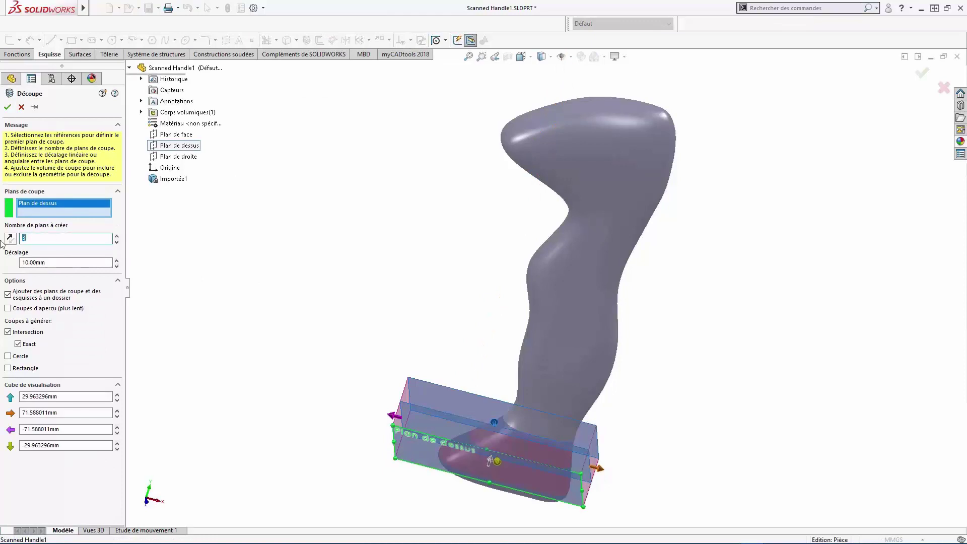
text(8)
key(Tab)
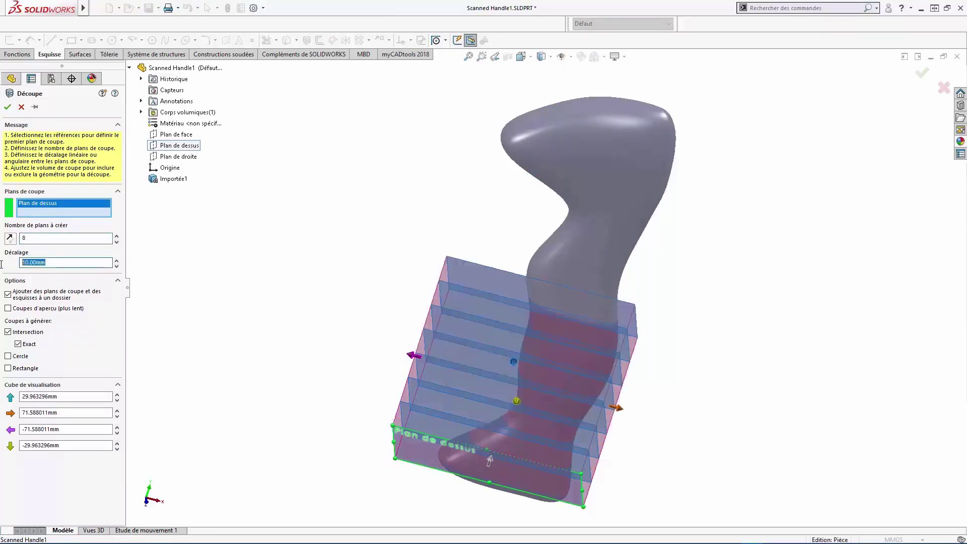
text(20)
click(20, 344)
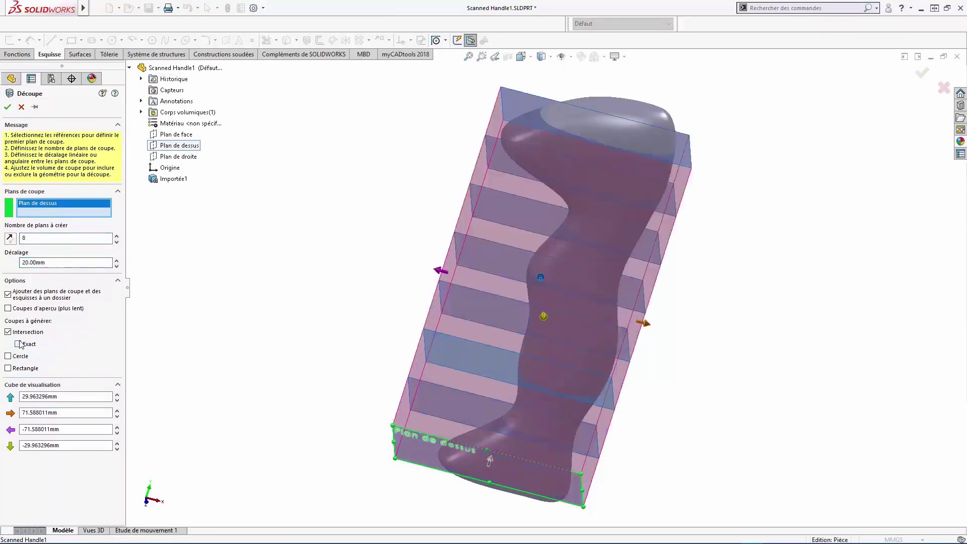
click(7, 107)
Step: In the front view, raise slicing plane Plan7 to about 128 mm and Plan6 closer to the handle's upper neck
click(146, 501)
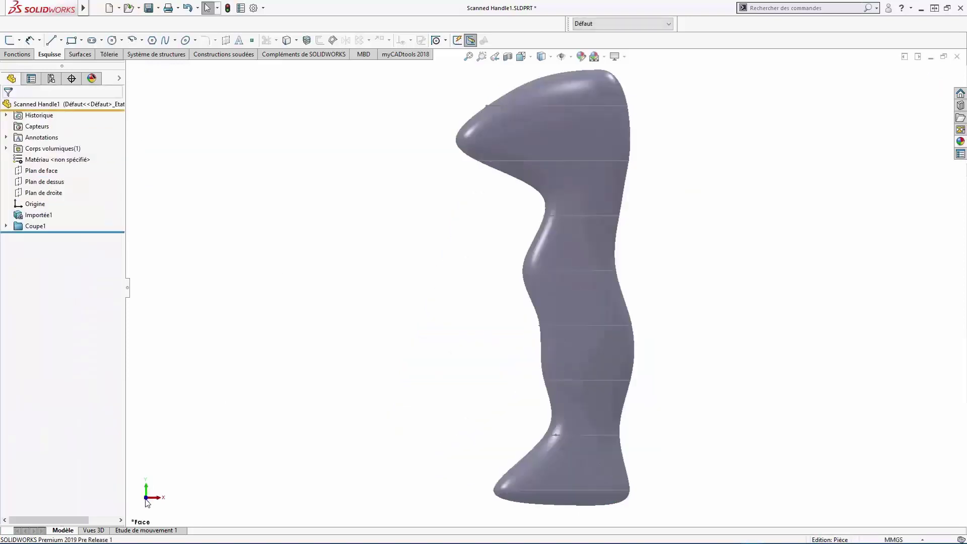
click(7, 226)
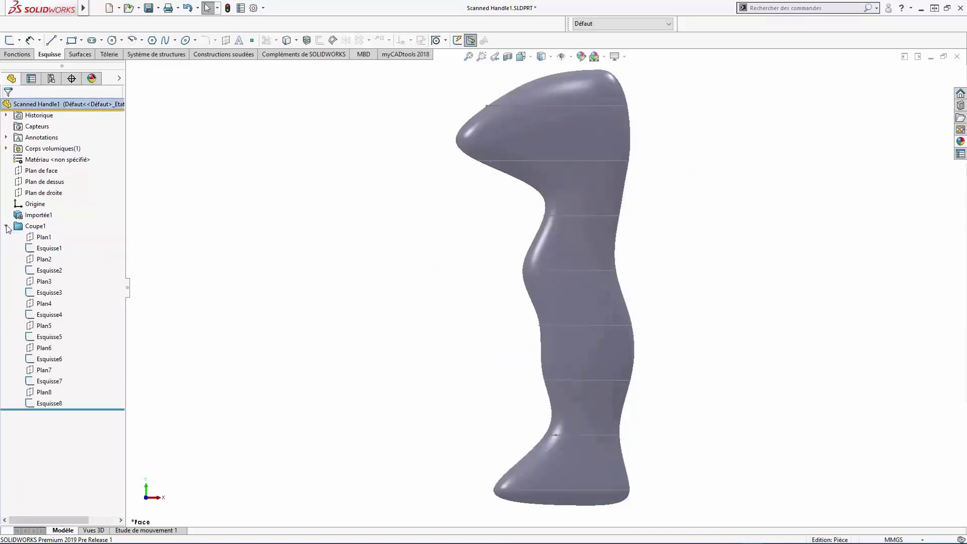
click(44, 370)
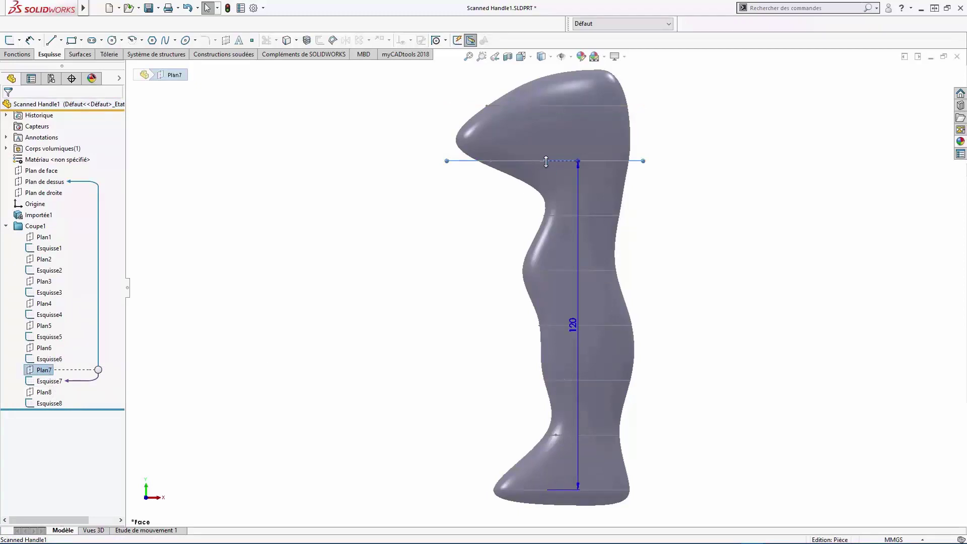
drag(579, 161, 578, 143)
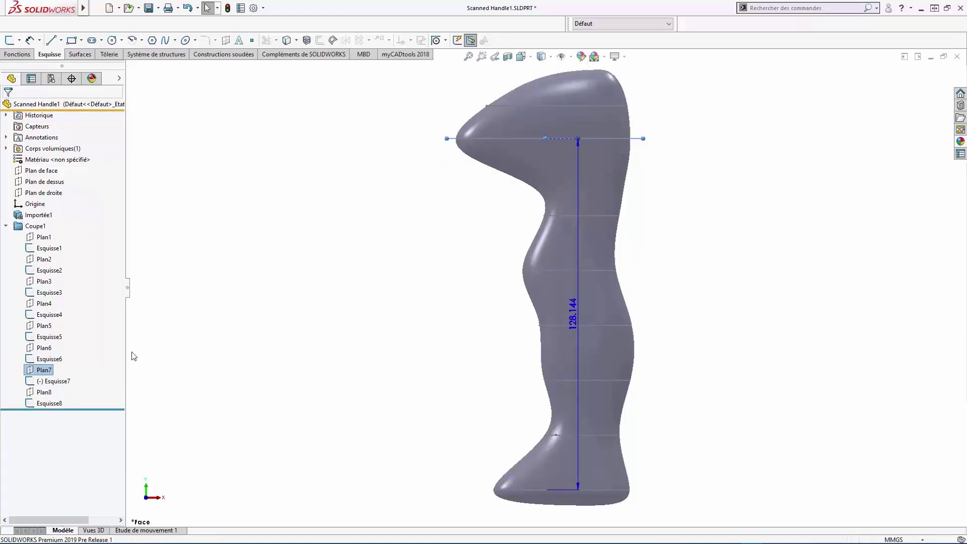
click(44, 347)
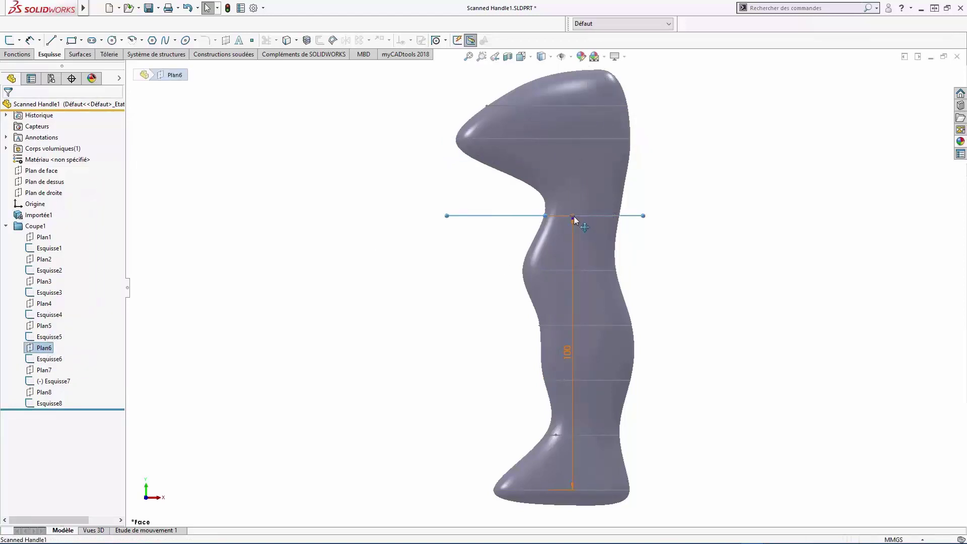
drag(573, 217, 576, 199)
click(466, 248)
Step: Hide the imported mesh body so only the slice sketches are displayed
click(577, 172)
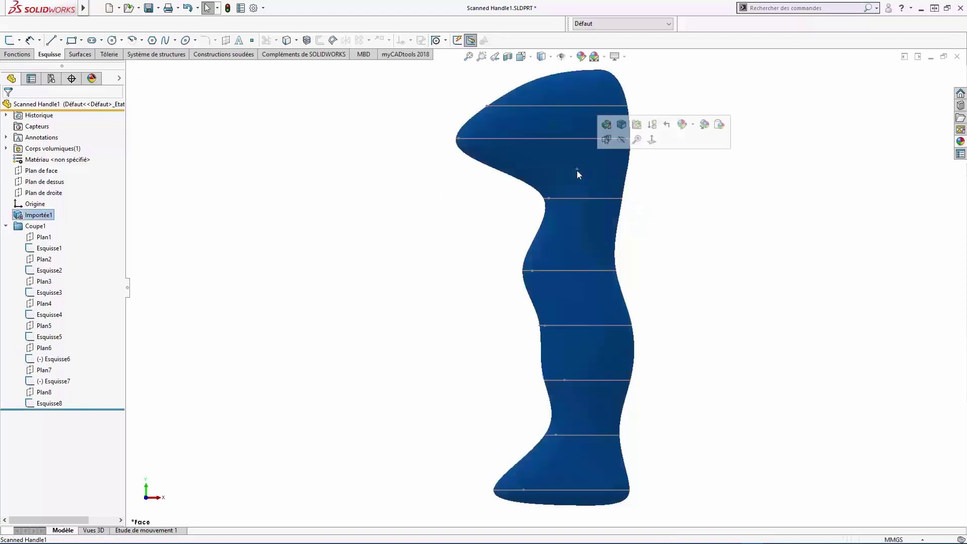
click(621, 141)
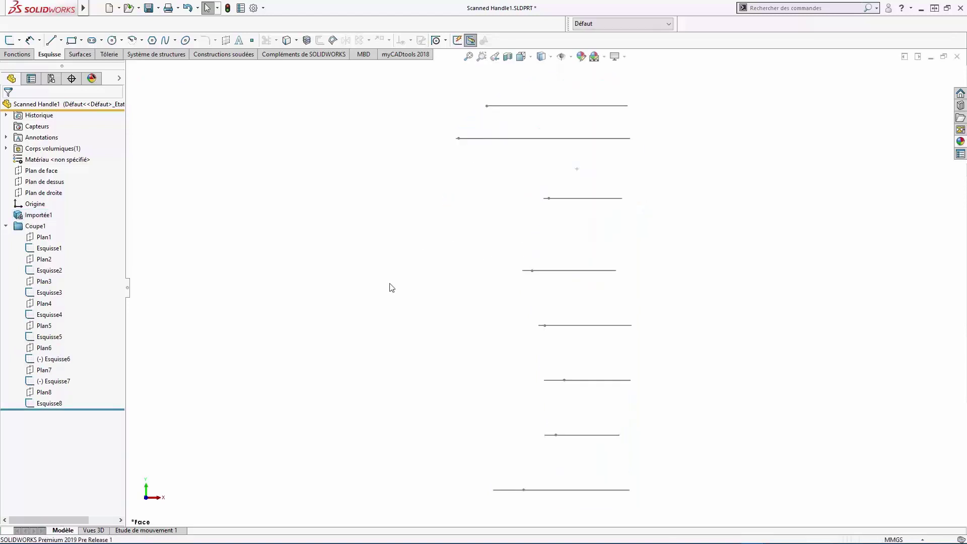
mouse_move(381, 299)
middle_down()
mouse_move(408, 346)
mouse_move(408, 384)
middle_up()
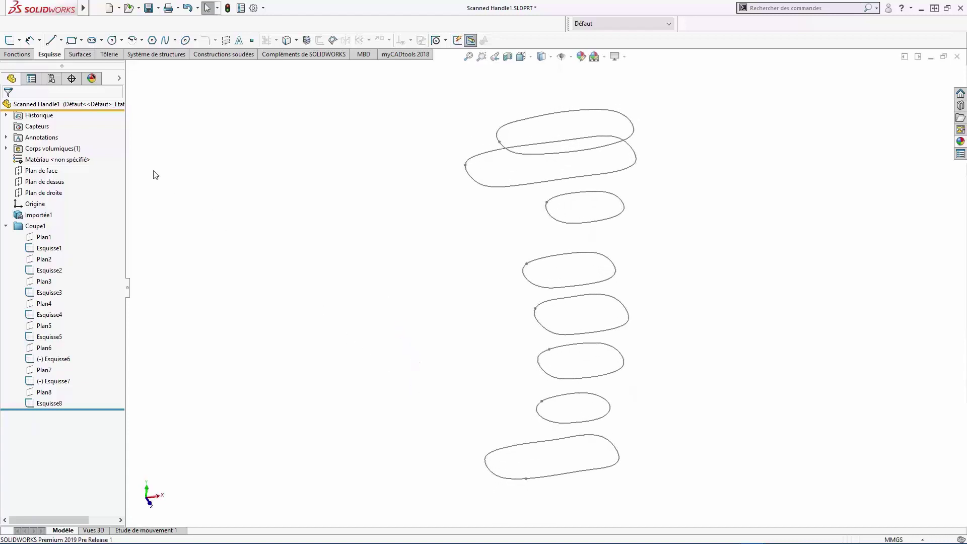
Step: Create a lofted surface through the eight slice sketches, from Esquisse1 at the base up to Esquisse8
click(82, 57)
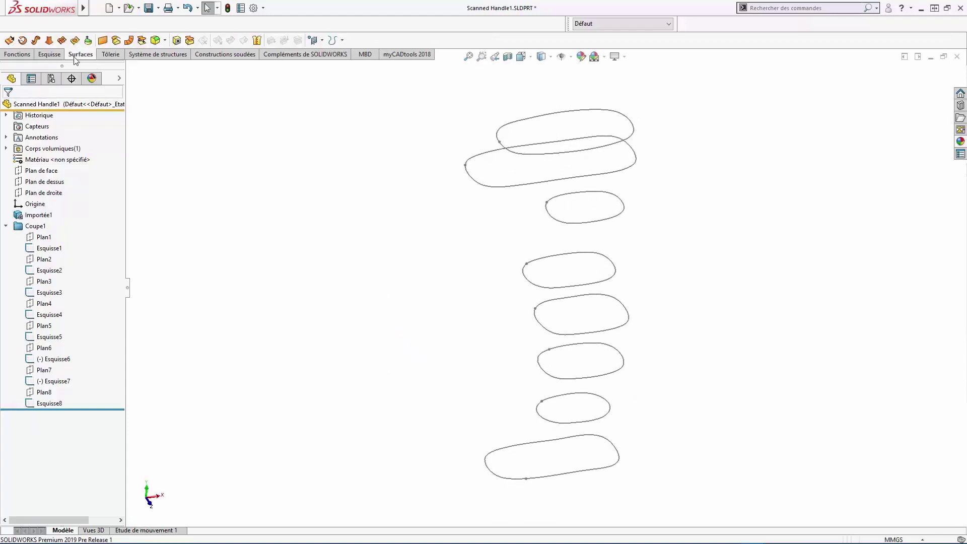
click(49, 41)
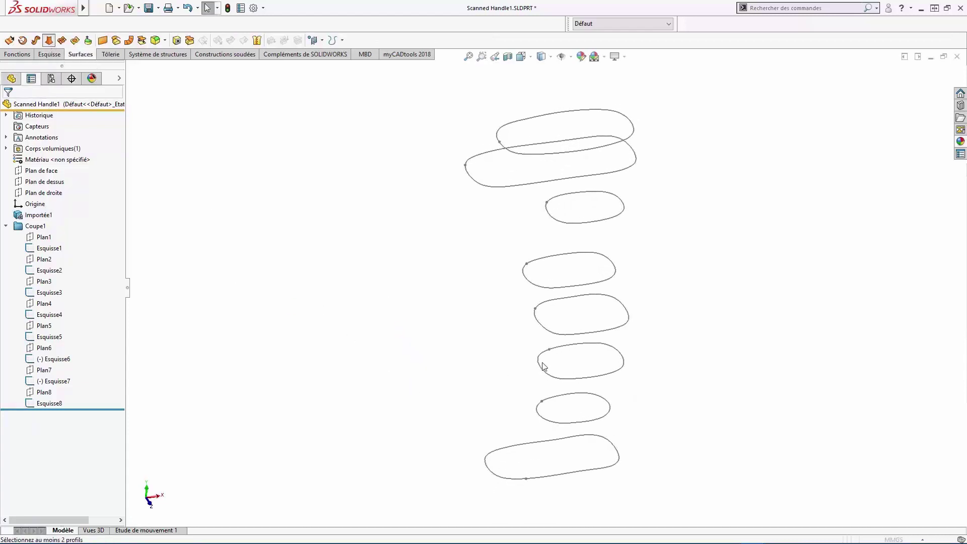
click(621, 456)
click(610, 405)
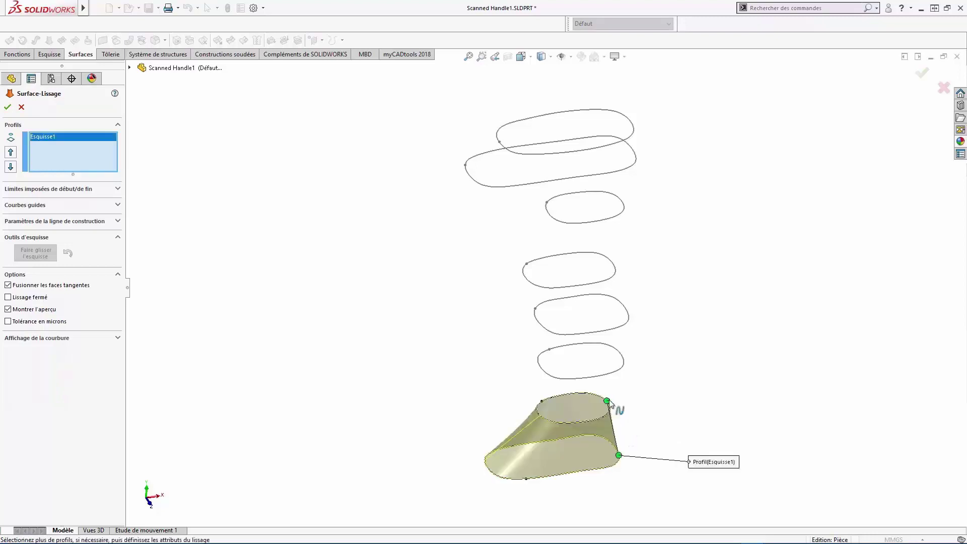
click(625, 364)
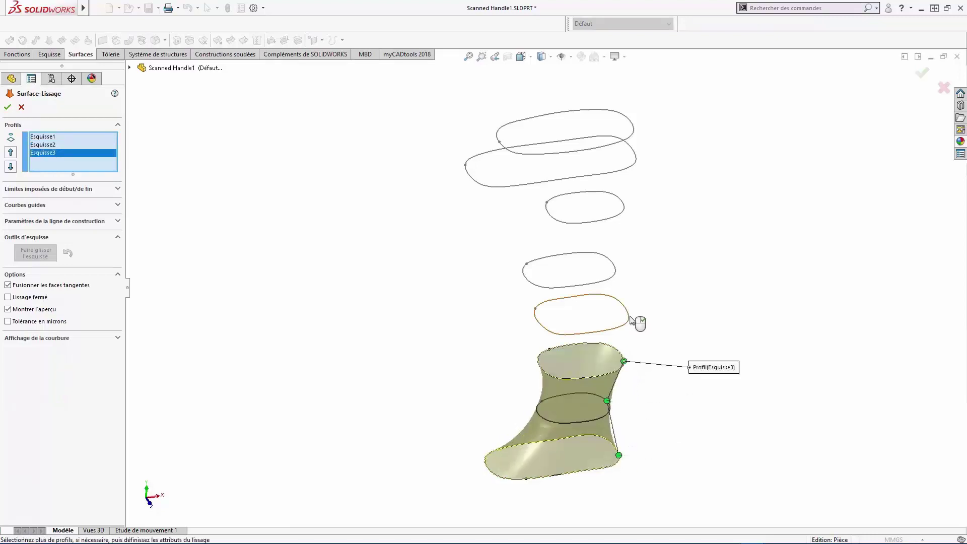
click(629, 316)
click(617, 277)
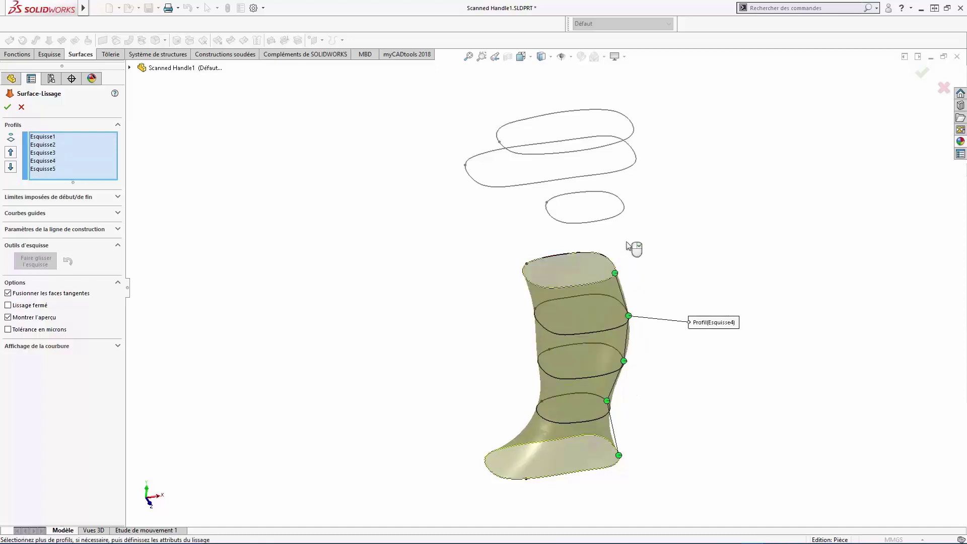
click(627, 207)
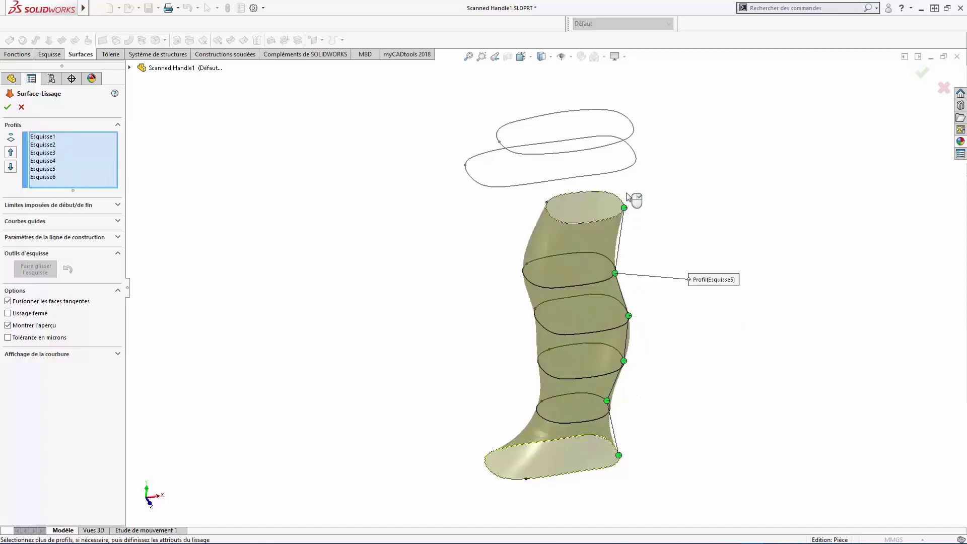
click(635, 165)
click(636, 139)
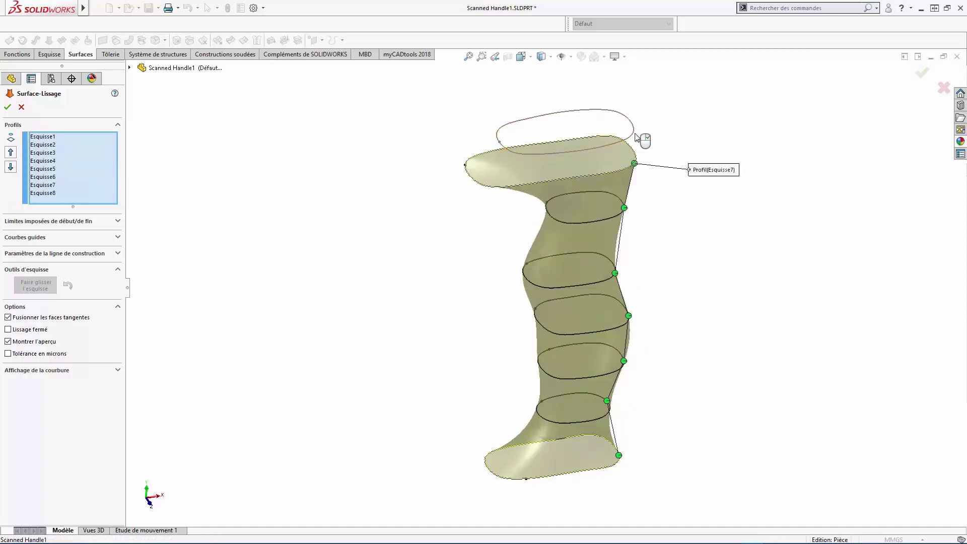
right_click(685, 312)
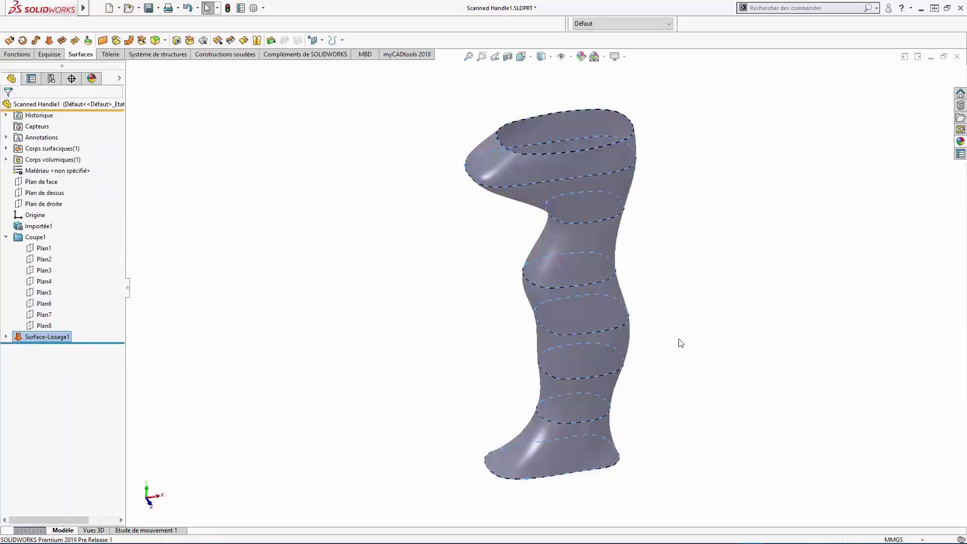
middle_drag(677, 340, 711, 308)
click(376, 258)
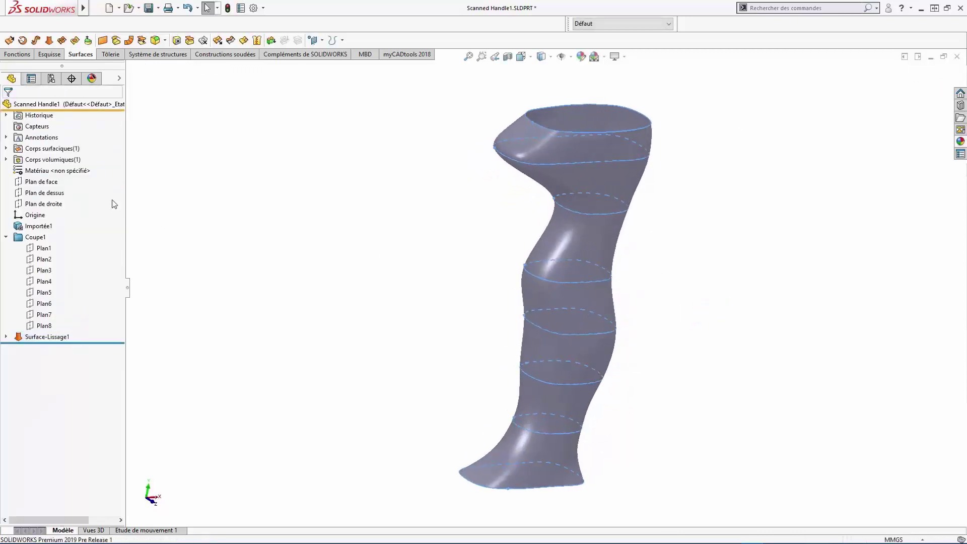
Step: Show the imported mesh body to compare it with the lofted surface, and hide it again
click(6, 159)
right_click(28, 170)
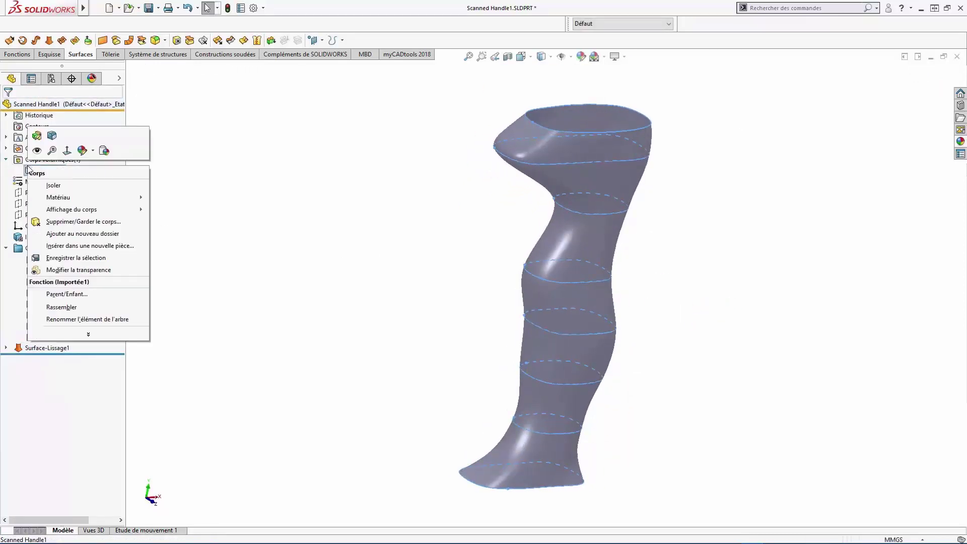
click(37, 151)
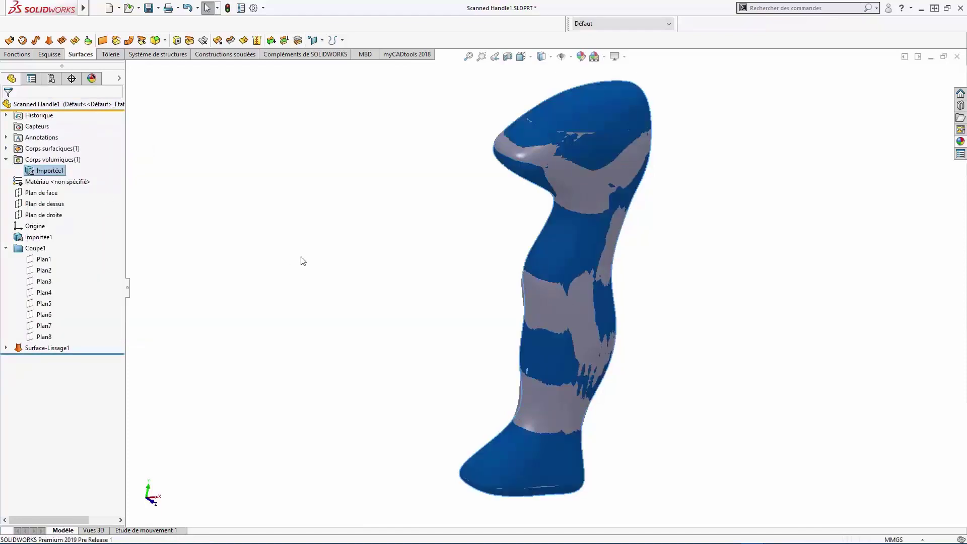
right_click(30, 170)
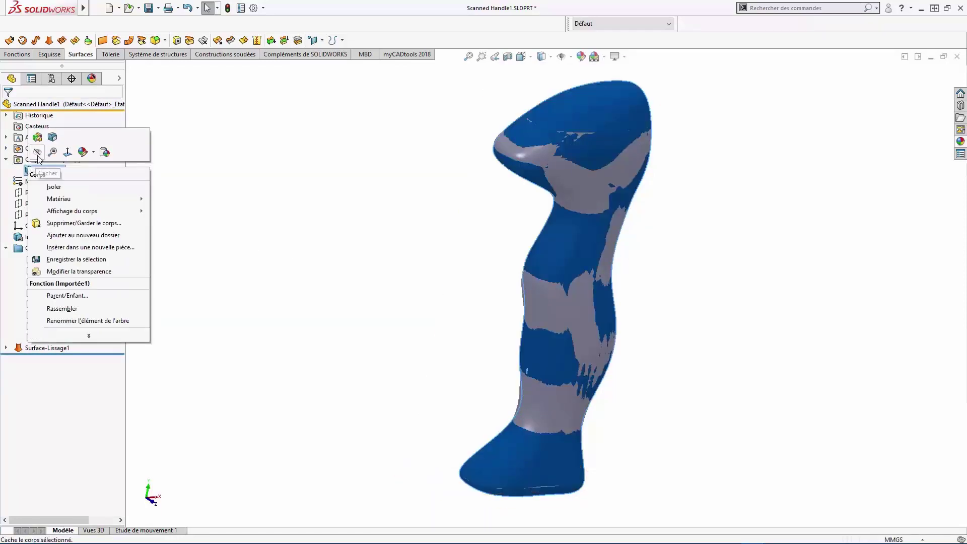
click(37, 151)
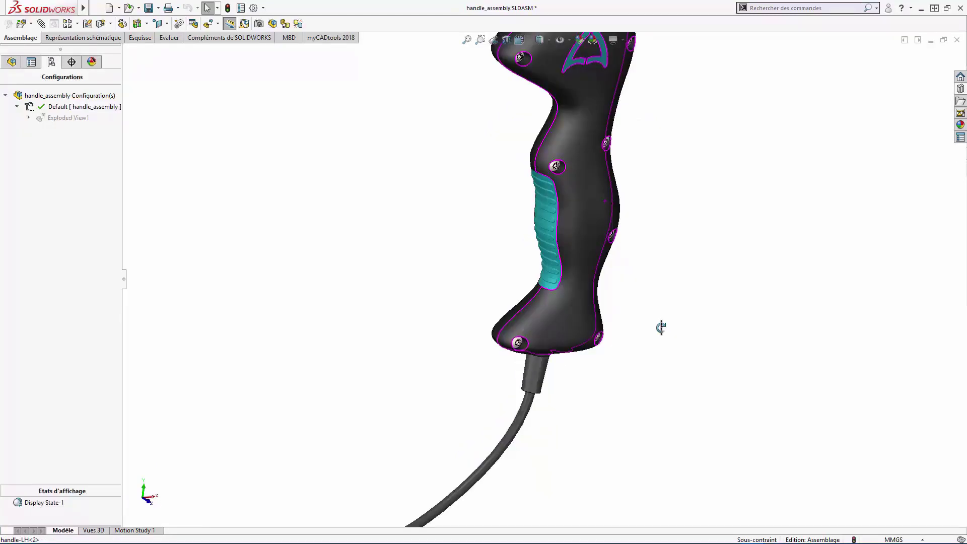
Step: Open the teal Grip insert part from handle_assembly and activate its Bump configuration
scroll(557, 206, down, 5)
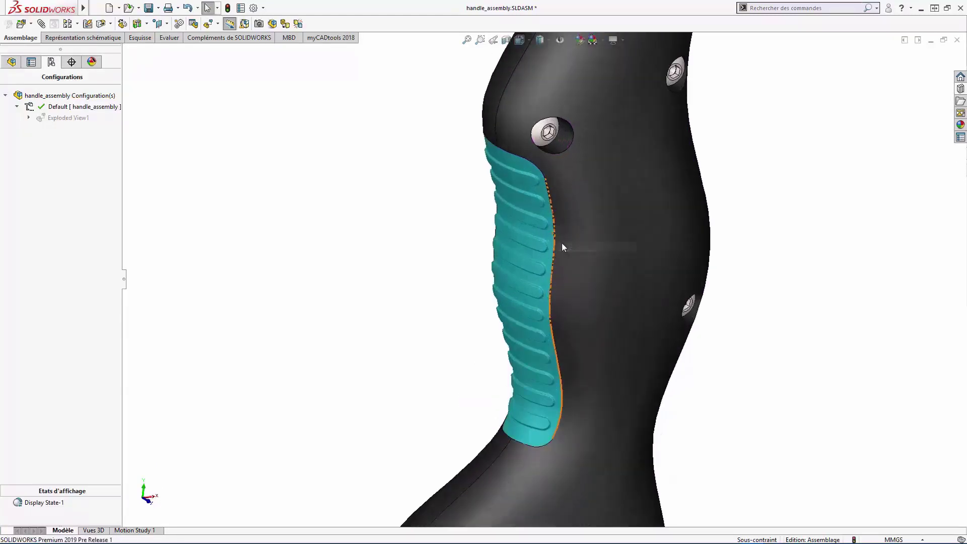
click(548, 233)
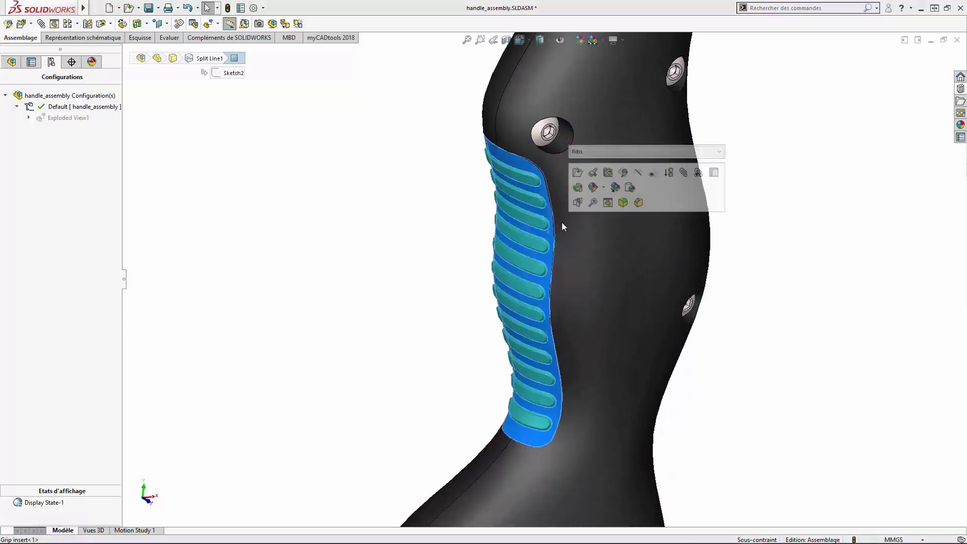
click(578, 175)
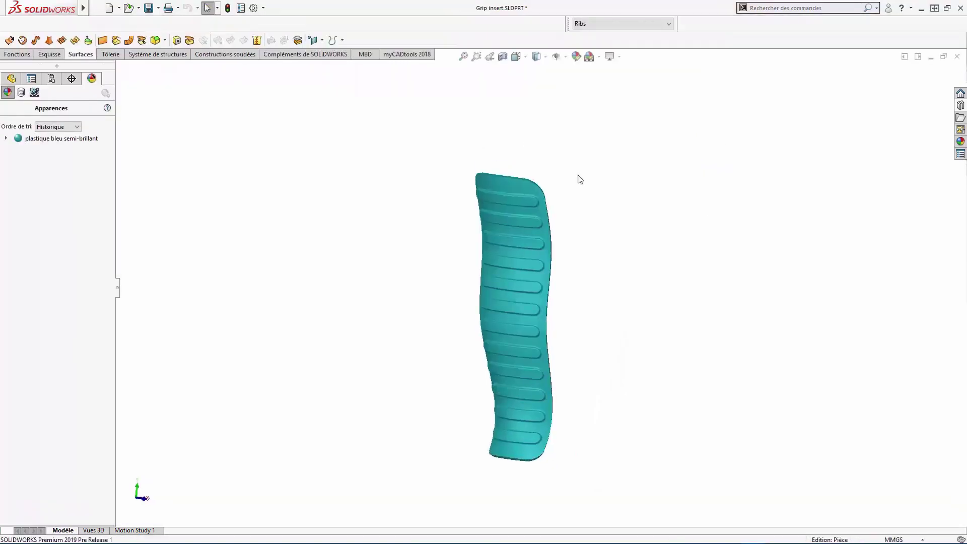
click(646, 26)
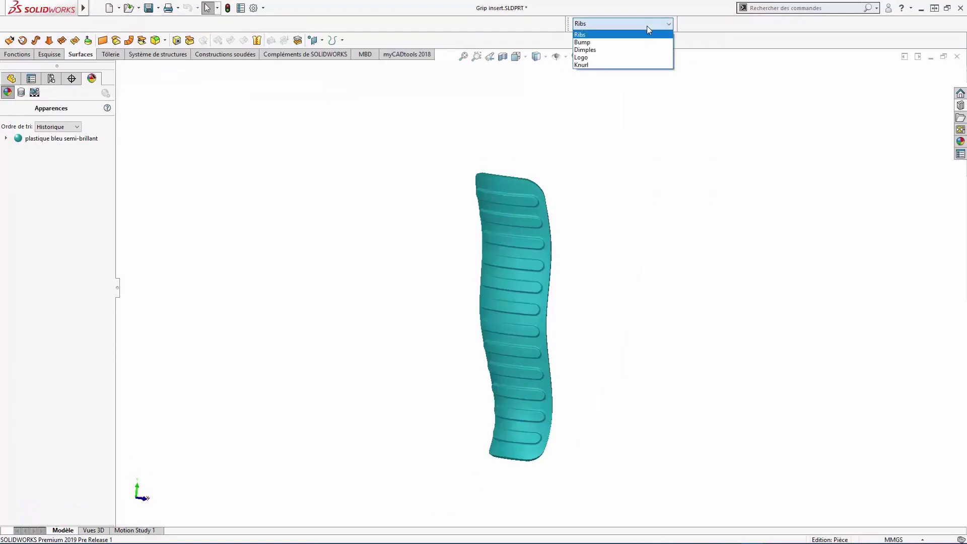
click(644, 48)
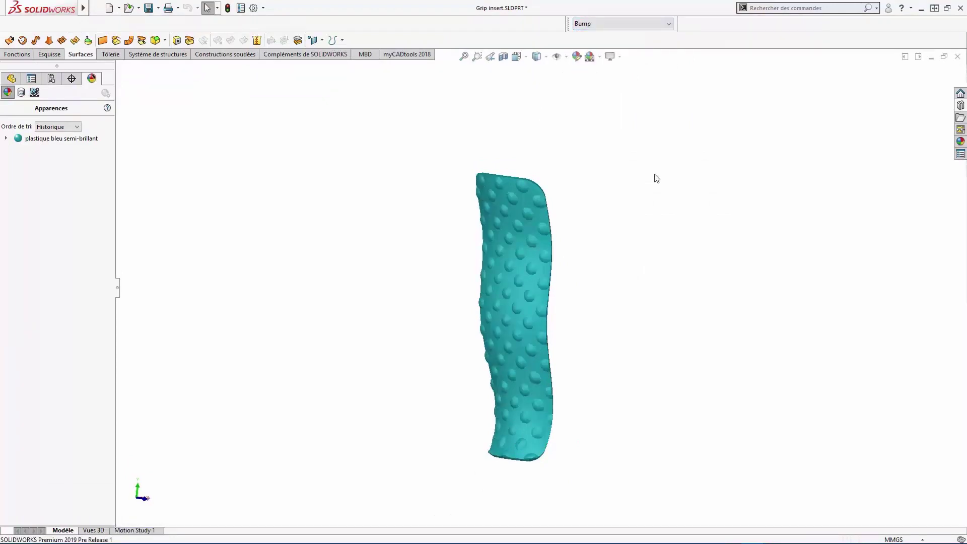
Step: Display the Logo configuration of the grip insert, and switch the part to its Knurl configuration
click(626, 27)
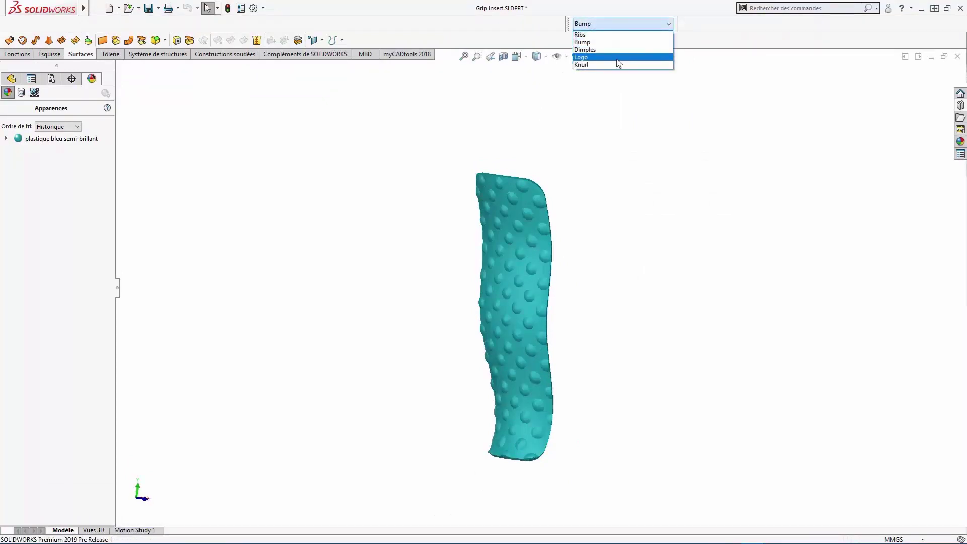
click(619, 59)
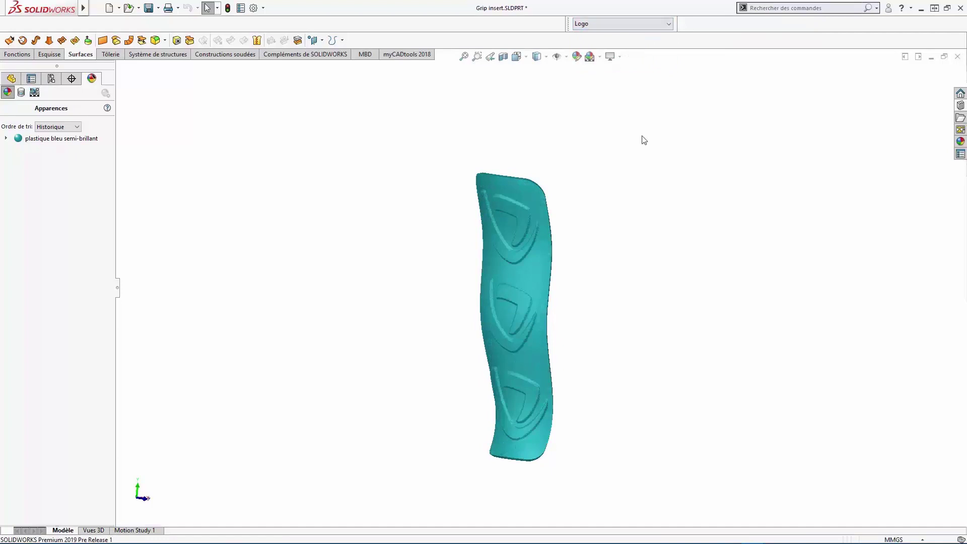
click(614, 25)
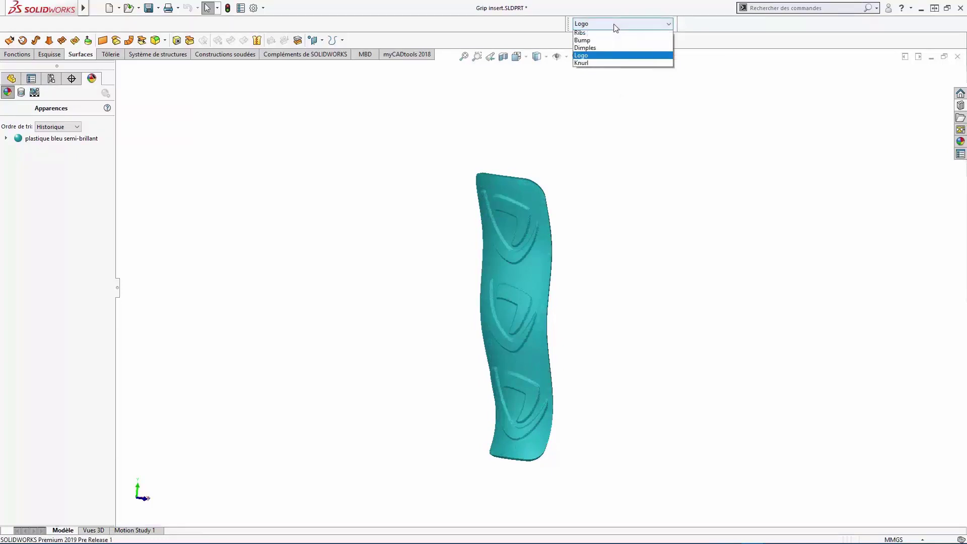
click(596, 66)
scroll(536, 269, down, 3)
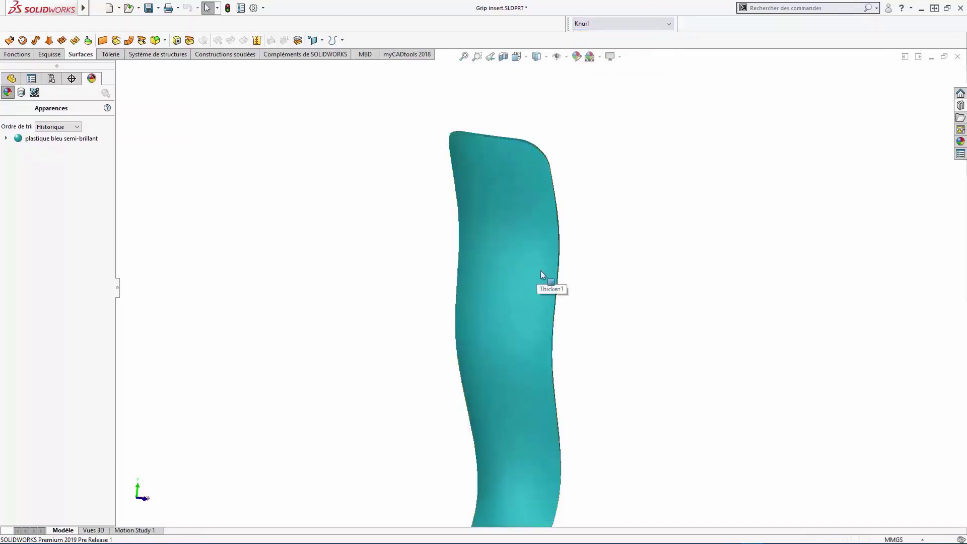
Step: Apply the Relief moleté appearance from the Textures 3D library to the front face of the grip insert
click(961, 142)
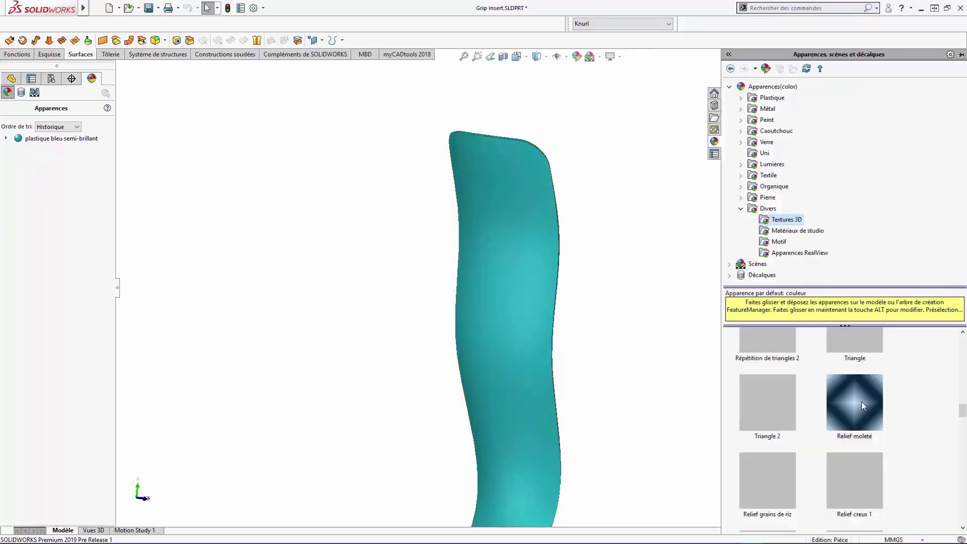
drag(861, 400, 509, 343)
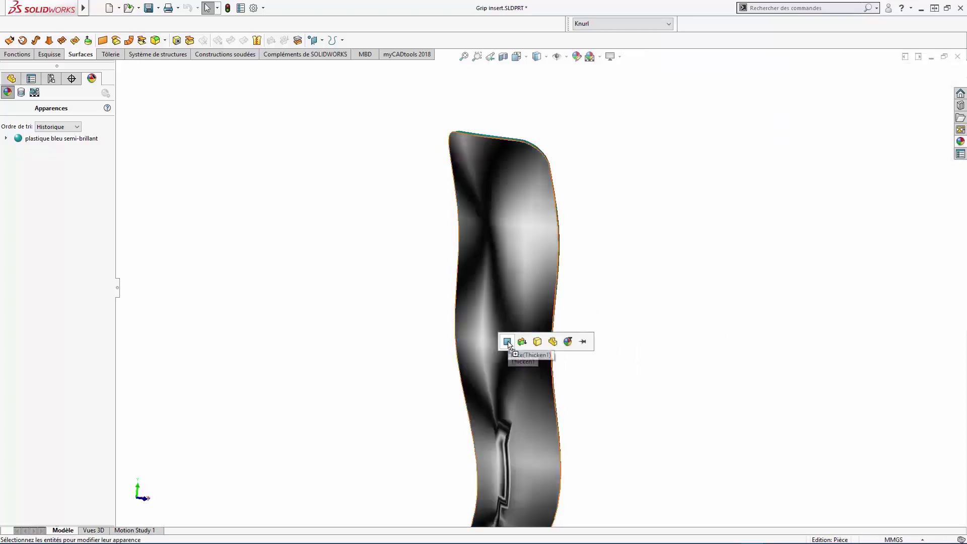
click(507, 342)
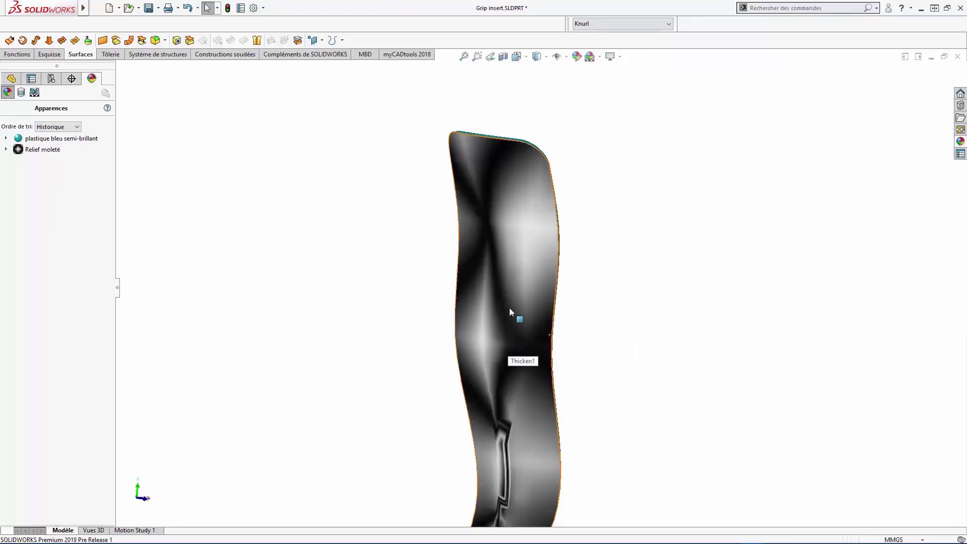
Step: Edit the face's Relief moleté appearance and set its mapping to Projection along the YZ plane
click(609, 262)
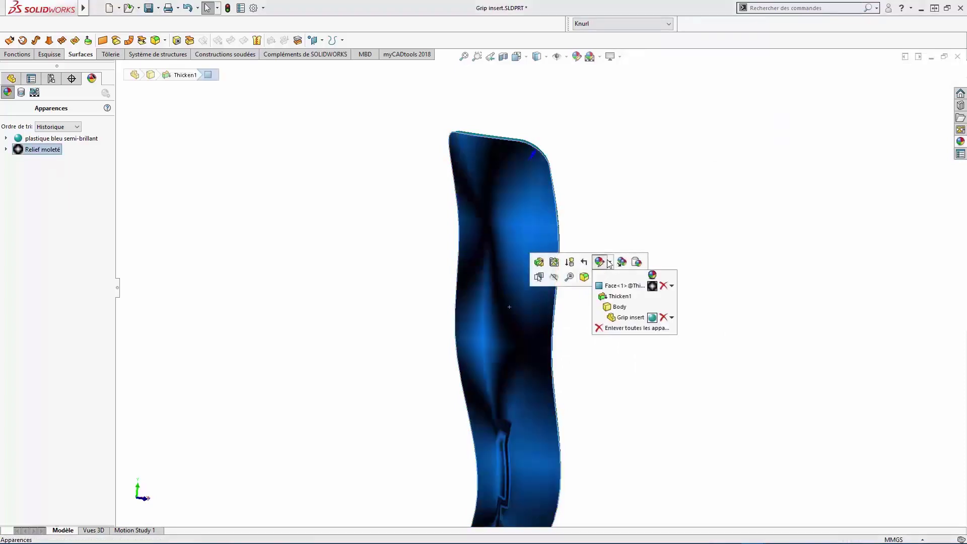
click(609, 286)
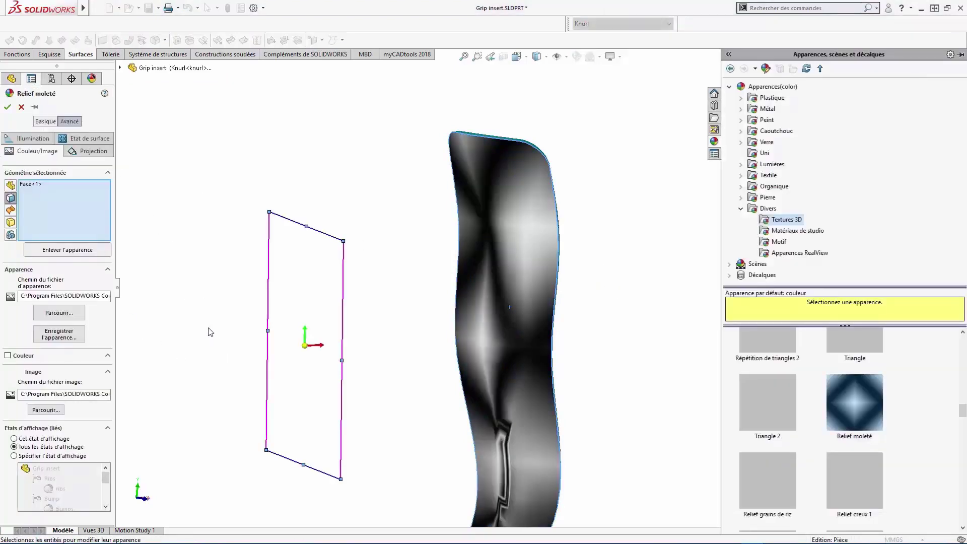
click(98, 153)
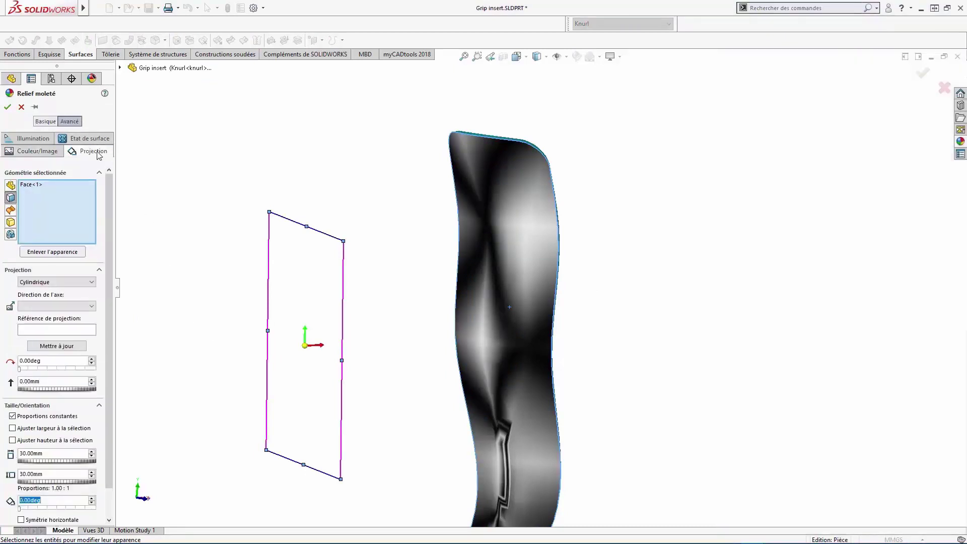
click(70, 283)
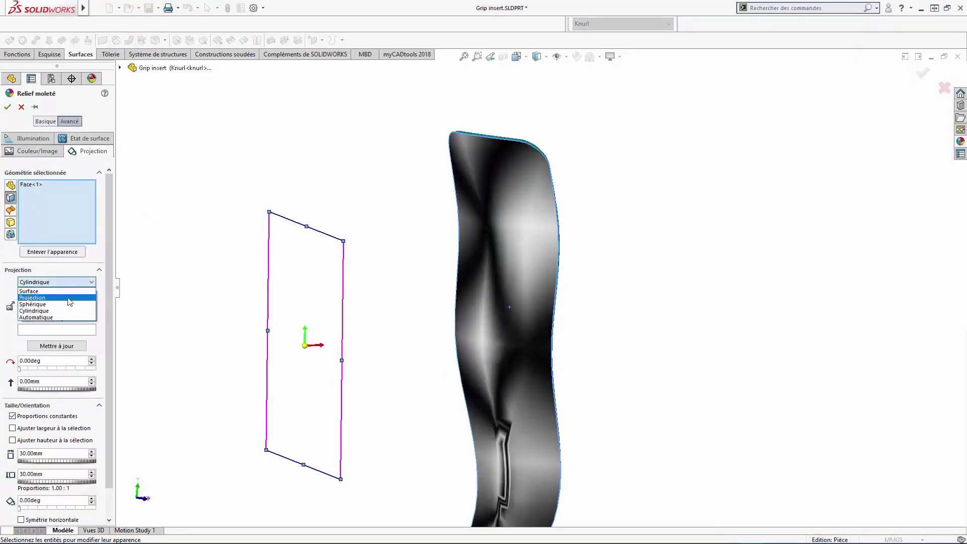
click(70, 299)
click(67, 297)
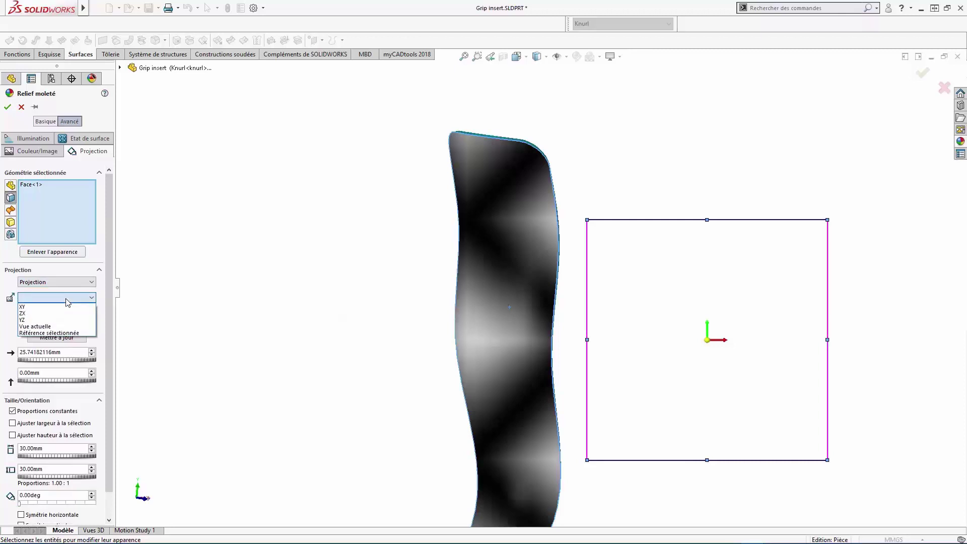
click(63, 318)
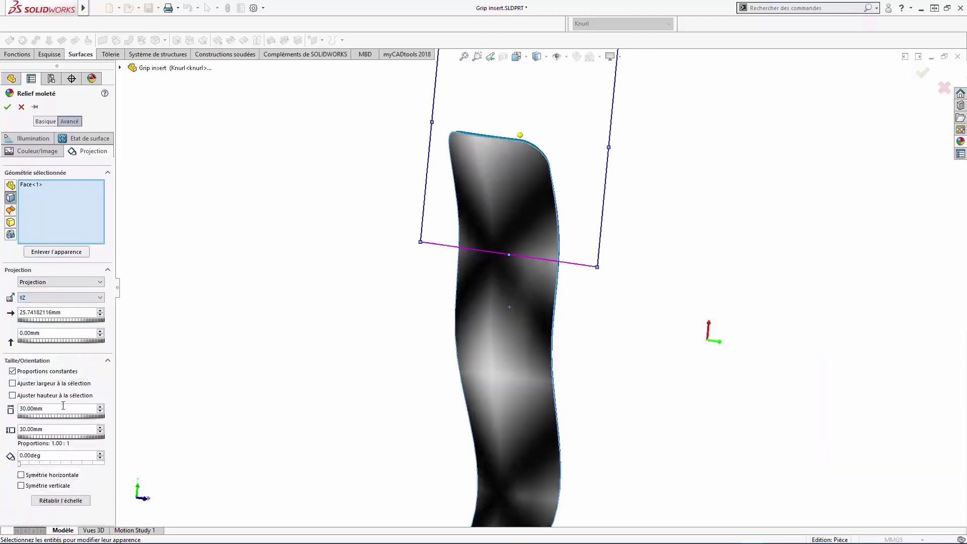
Step: Set the knurl texture's width and height to 3 mm and accept the appearance
double_click(45, 409)
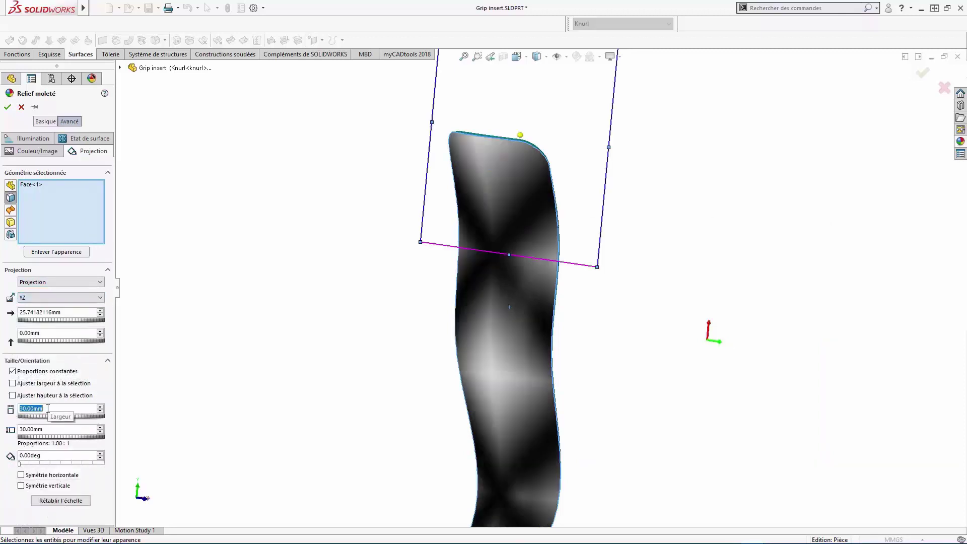
text(3)
key(Tab)
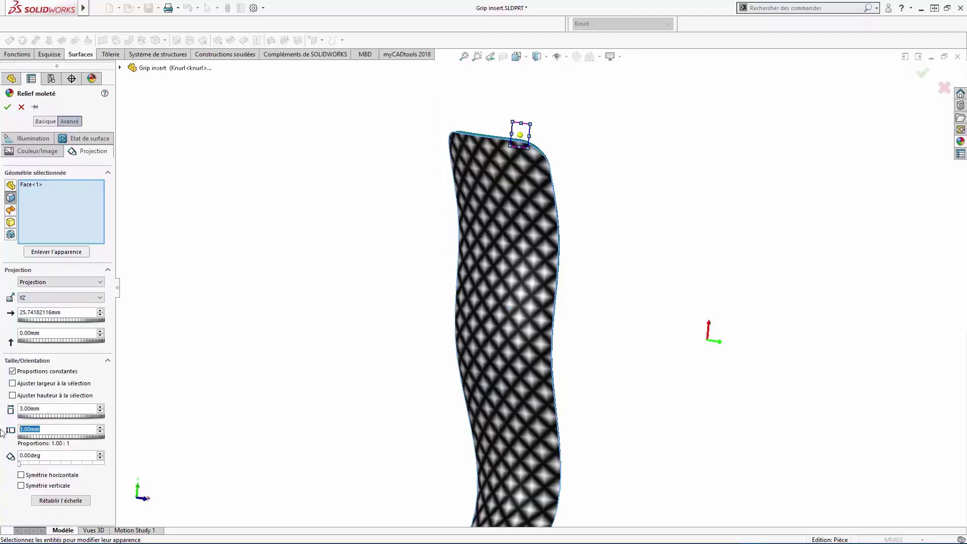
text(3)
click(103, 479)
click(8, 107)
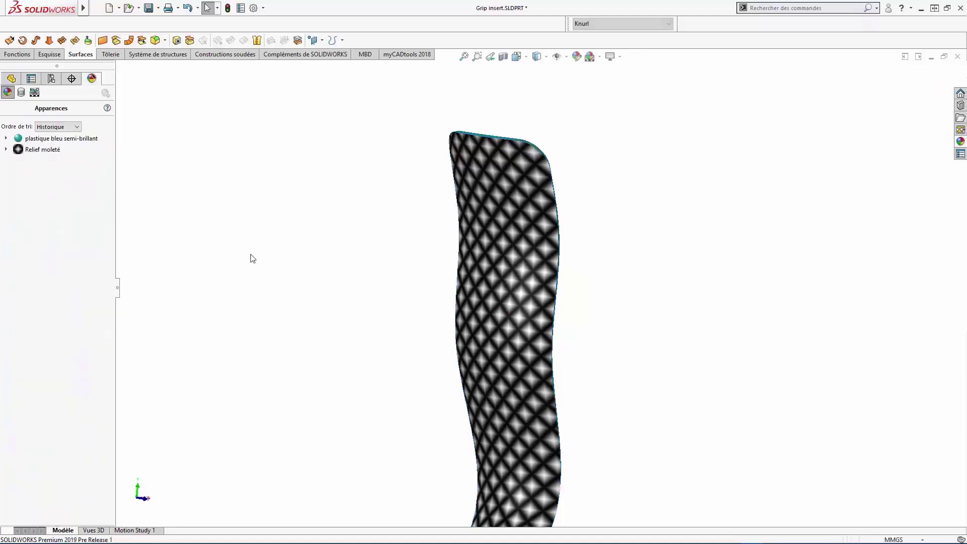
Step: Start a Texture 3D feature on the grip insert's solid body and enable conversion of the Relief moleté texture to 3D
click(11, 79)
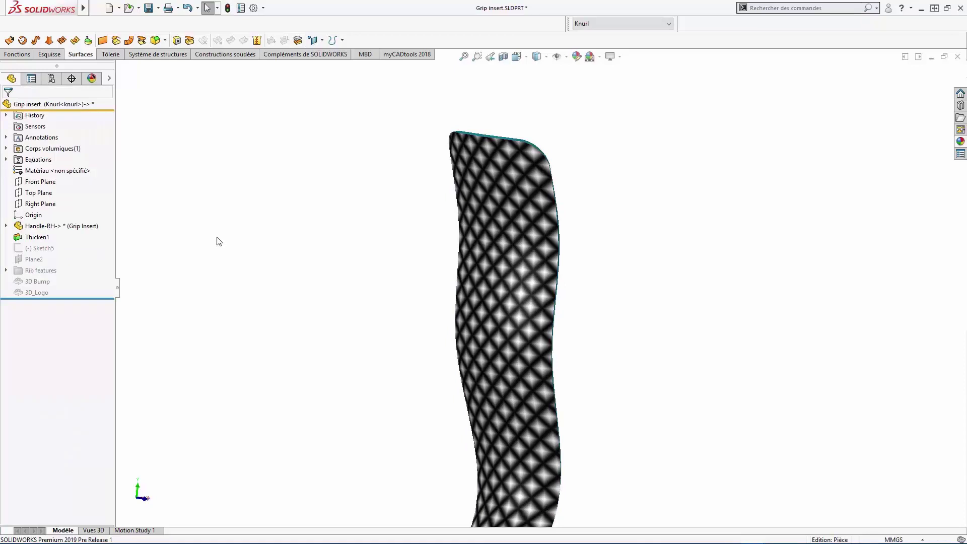
click(6, 148)
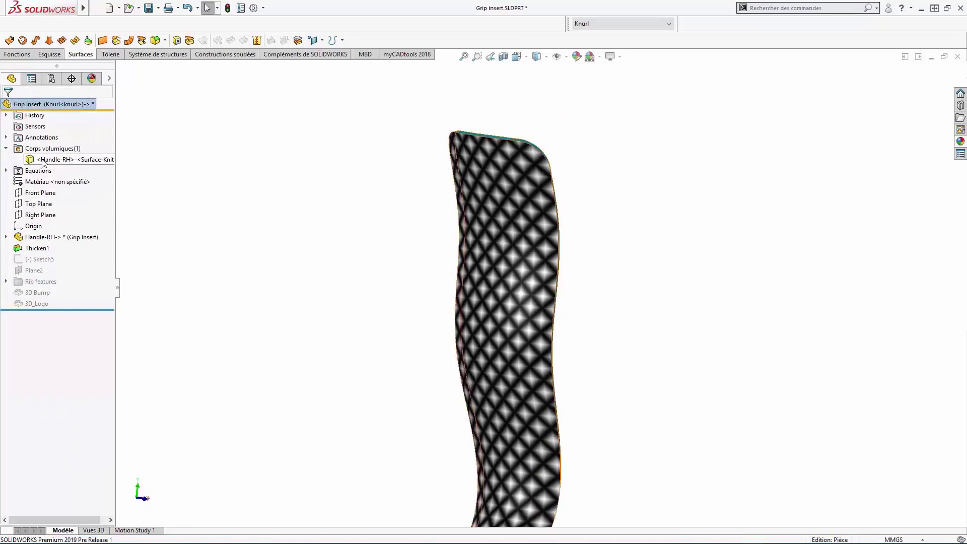
click(44, 160)
click(84, 130)
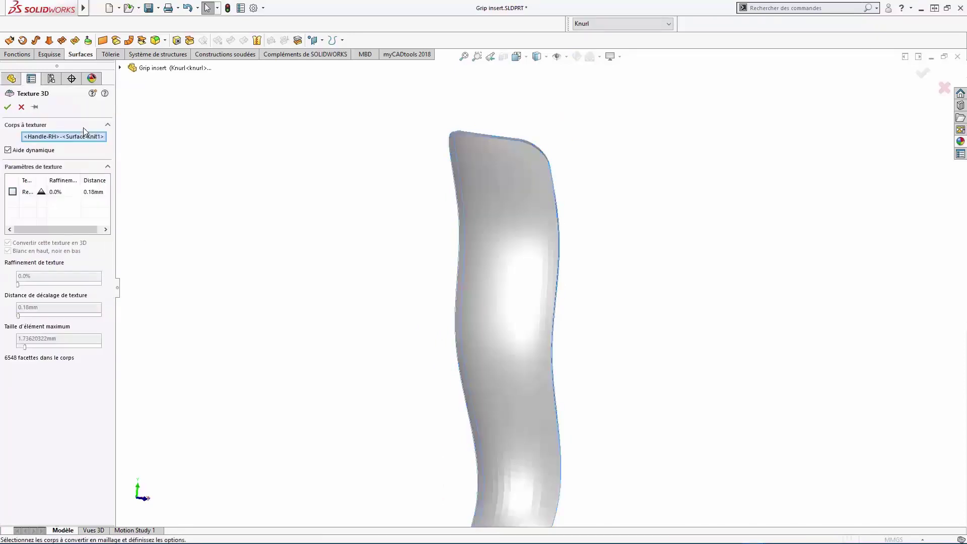
click(14, 192)
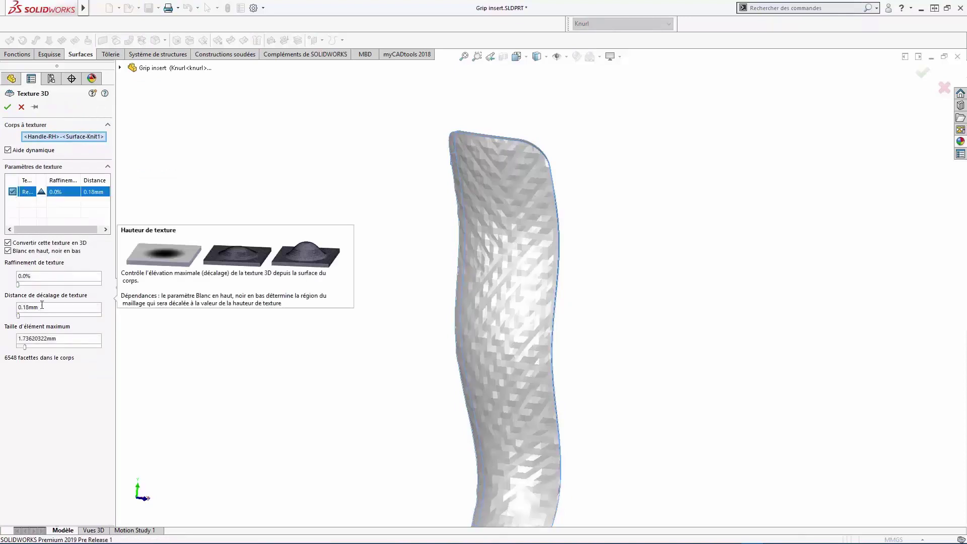
Step: Set the texture offset distance to 0.5 mm and the maximum element size to 0.3 mm, and create the 3D texture
drag(47, 309, 8, 309)
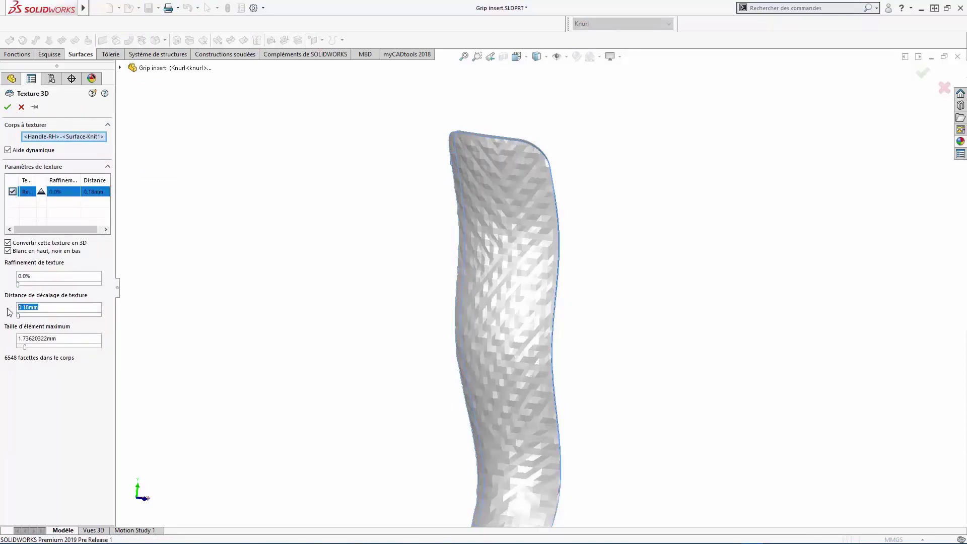
text(0.5)
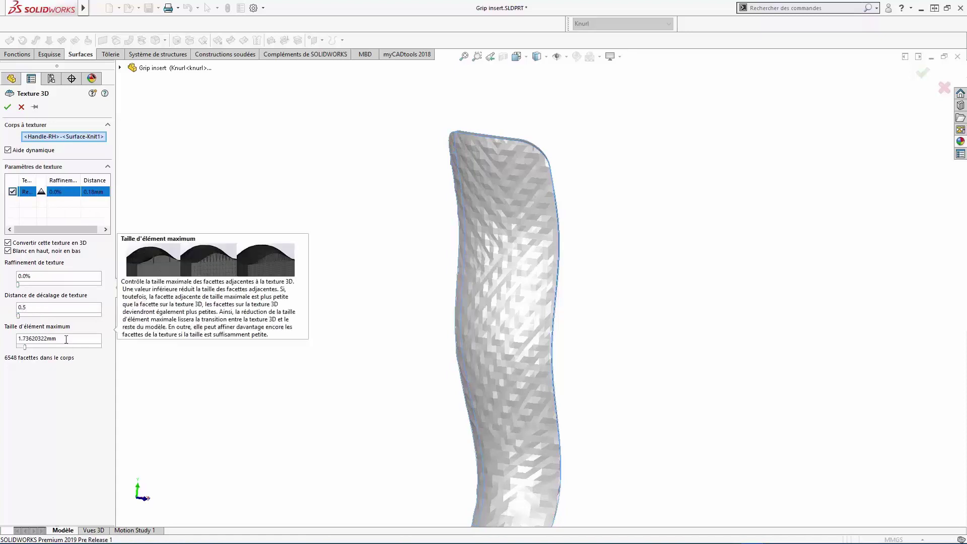
key(Tab)
text(0.3)
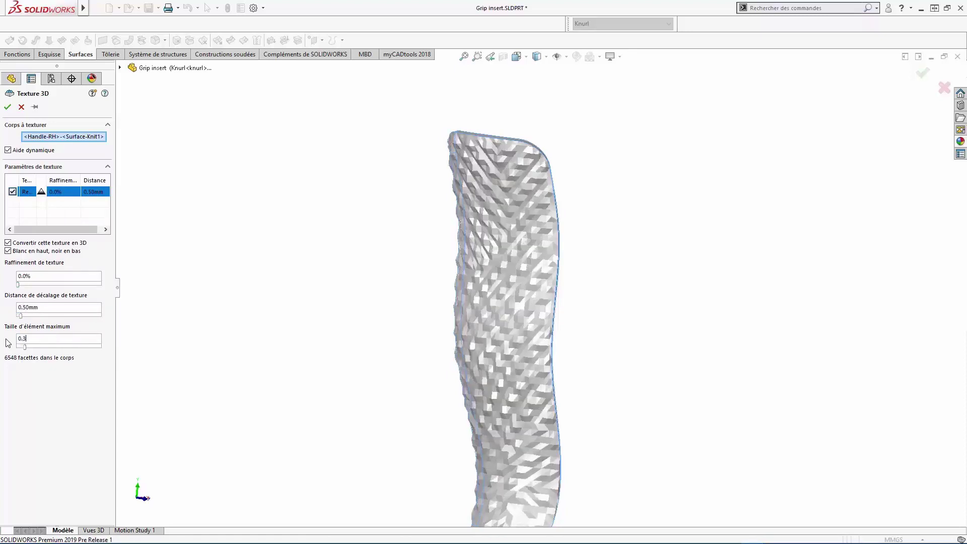
key(Tab)
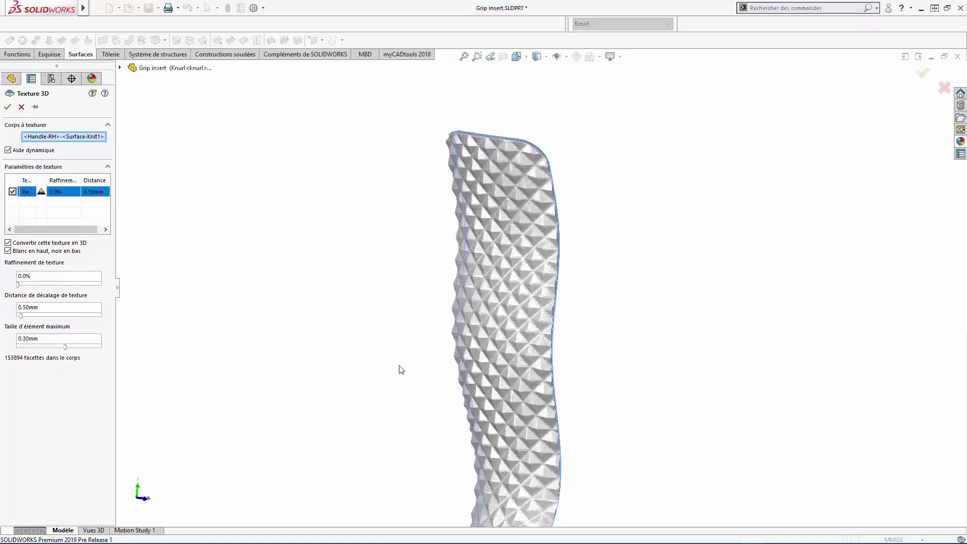
mouse_move(397, 369)
middle_down()
mouse_move(503, 367)
mouse_move(421, 352)
mouse_move(373, 377)
mouse_move(402, 371)
middle_up()
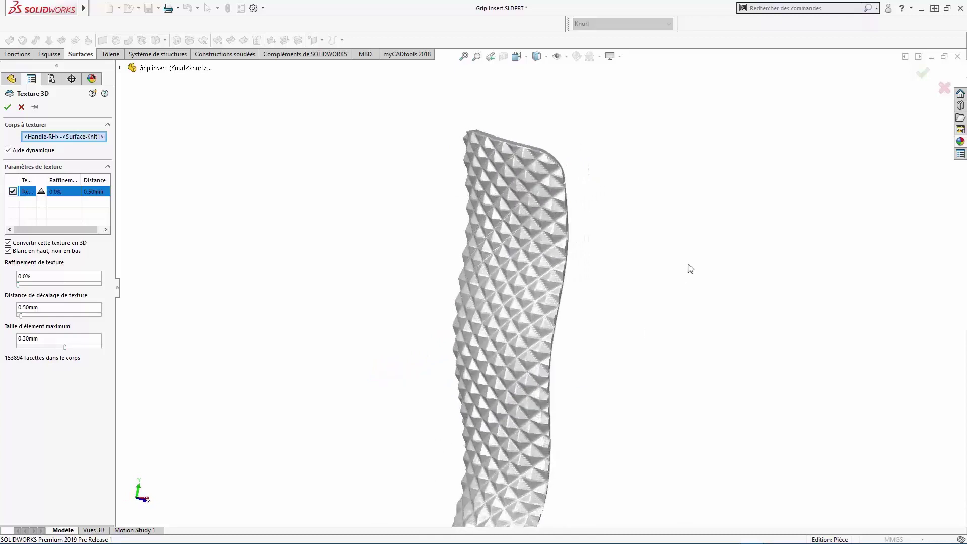
click(922, 74)
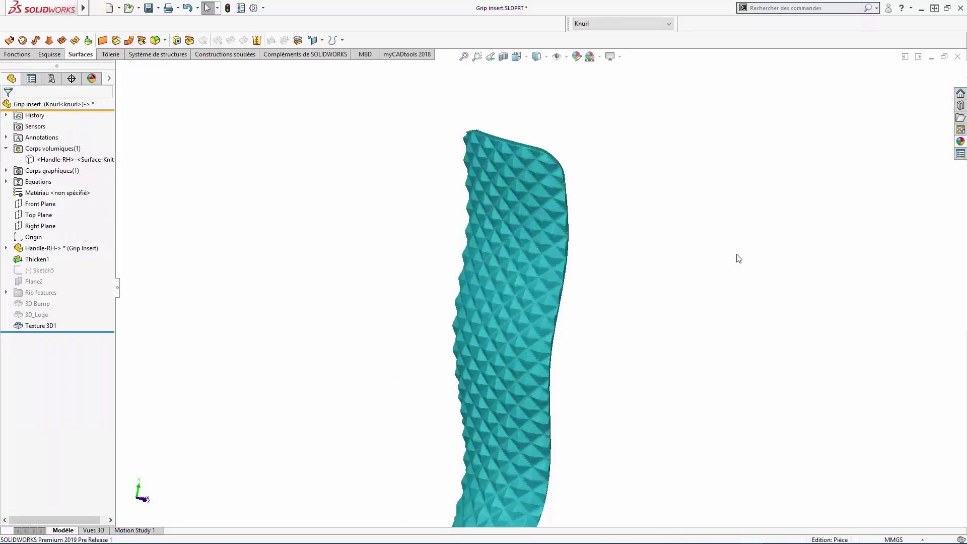
Step: Return to handle_assembly, set the Grip insert component to the Knurl configuration, and inspect it on the handle
key(ctrl+Tab)
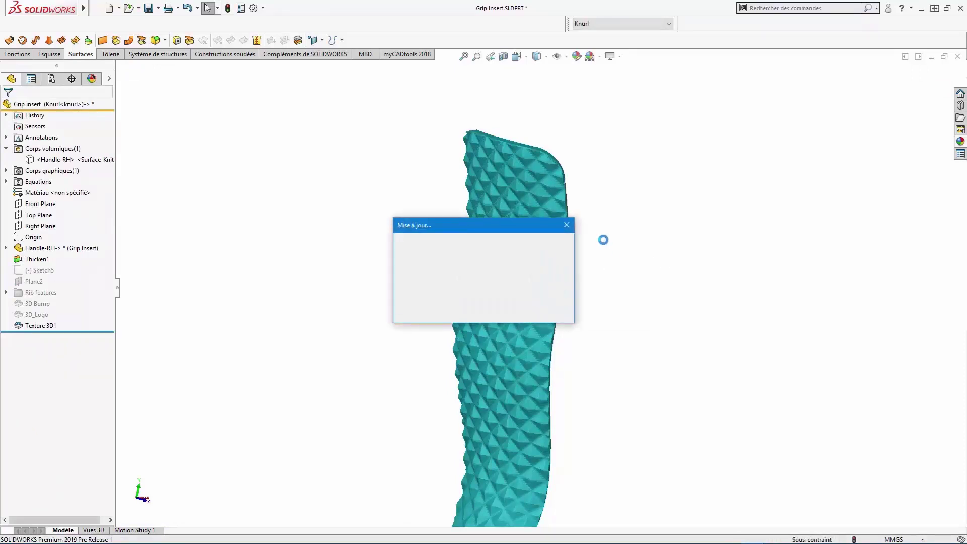
middle_drag(607, 295, 637, 282)
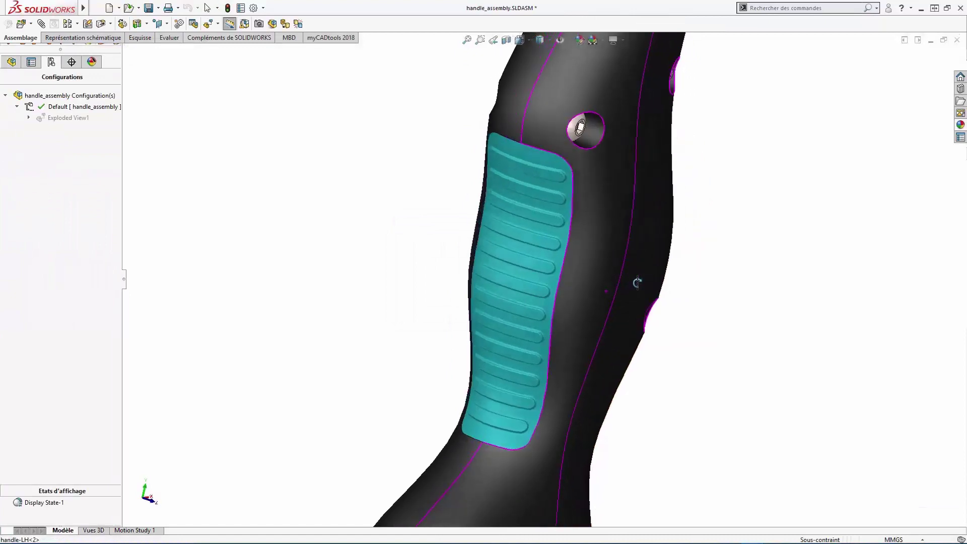
click(558, 256)
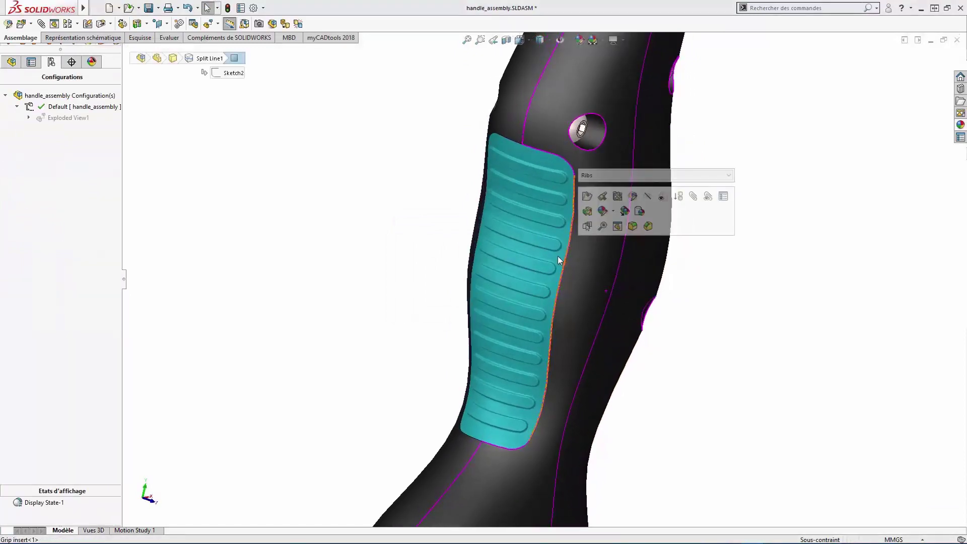
click(609, 174)
click(609, 212)
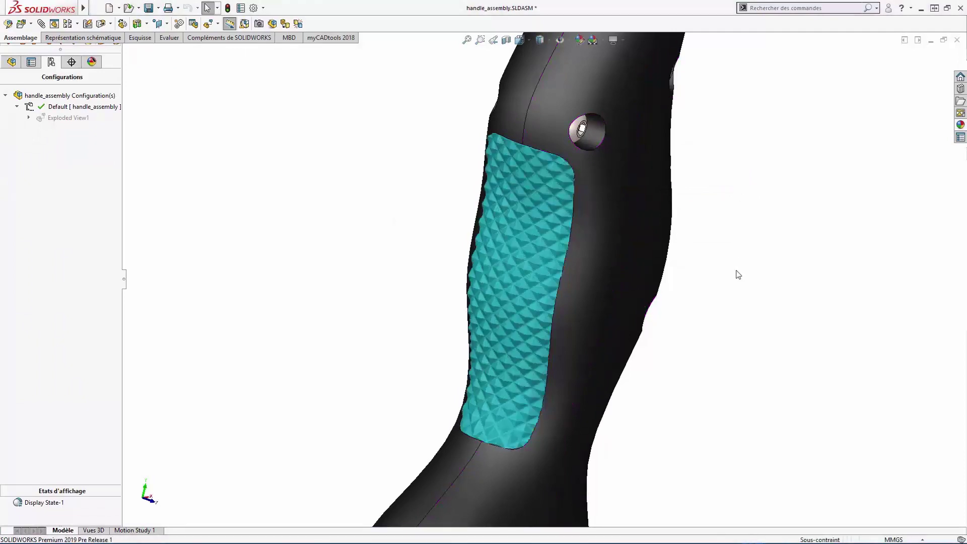
middle_drag(738, 274, 733, 283)
mouse_move(665, 300)
middle_down()
mouse_move(735, 308)
mouse_move(696, 331)
mouse_move(653, 310)
middle_up()
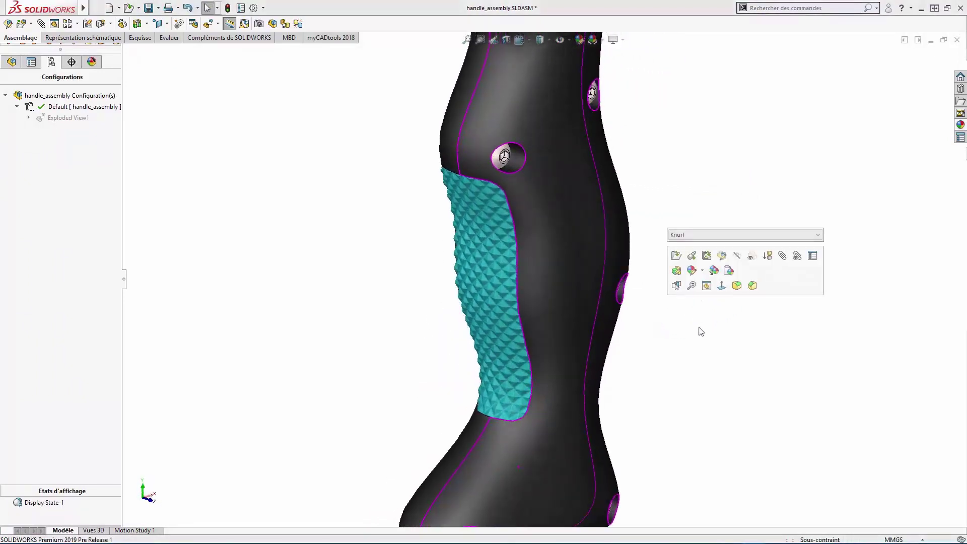